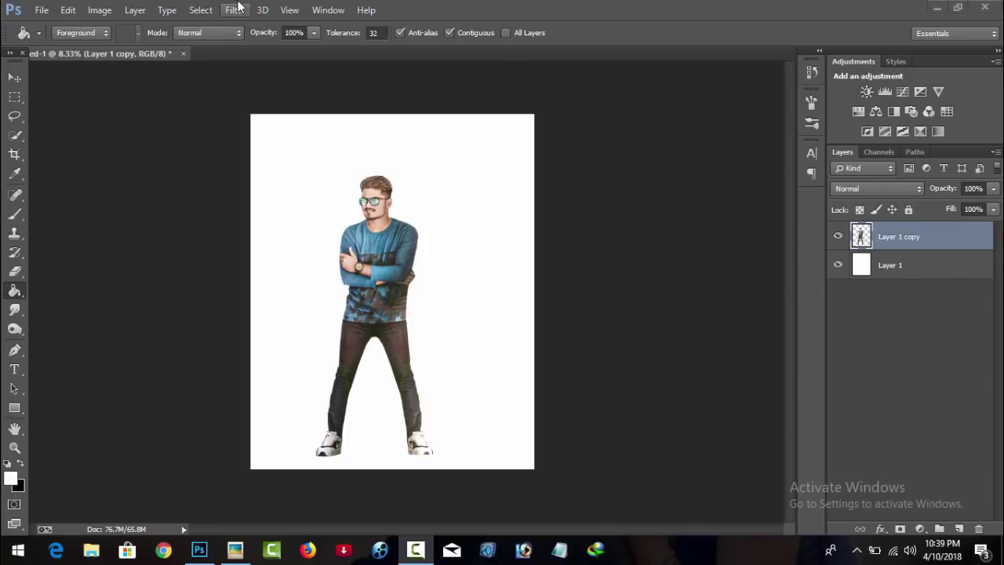
Open Camera Raw on the man, lift Highlights and Shadows, and add luminance noise reduction
left_click(235, 10)
left_click(260, 98)
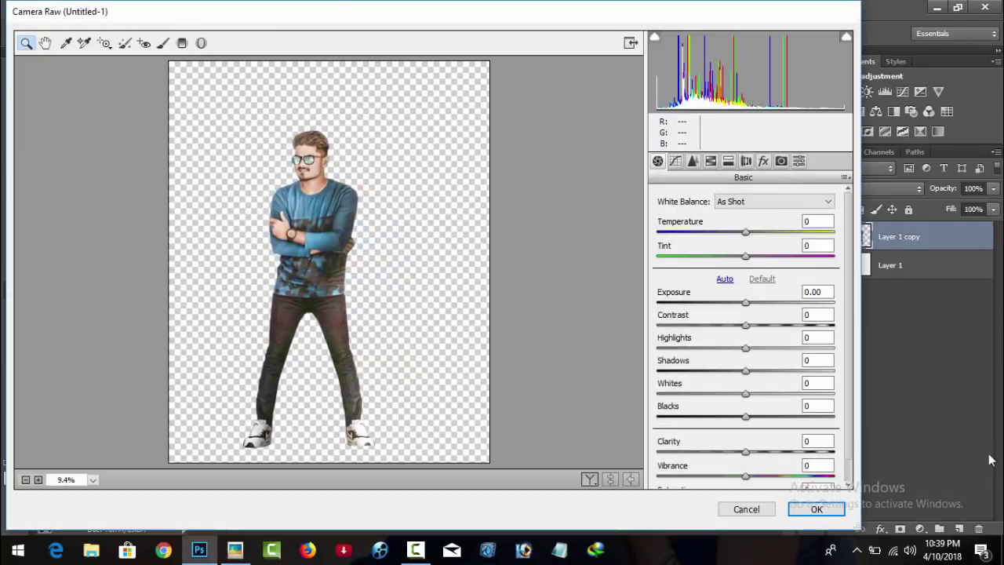
mouse_move(747, 348)
left_mouse_down()
mouse_move(778, 347)
mouse_move(744, 347)
mouse_move(768, 348)
mouse_move(789, 374)
left_mouse_up()
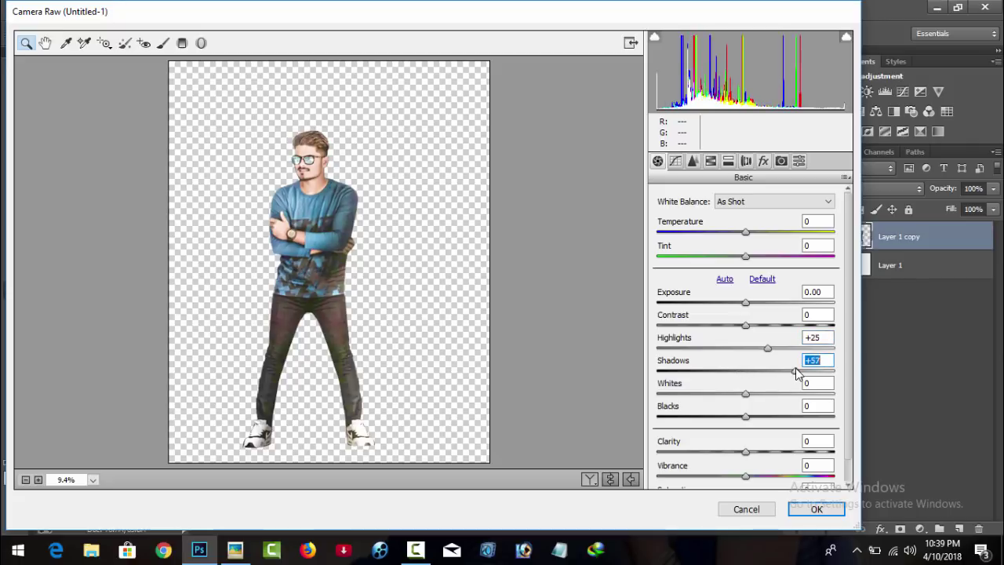
left_click(692, 161)
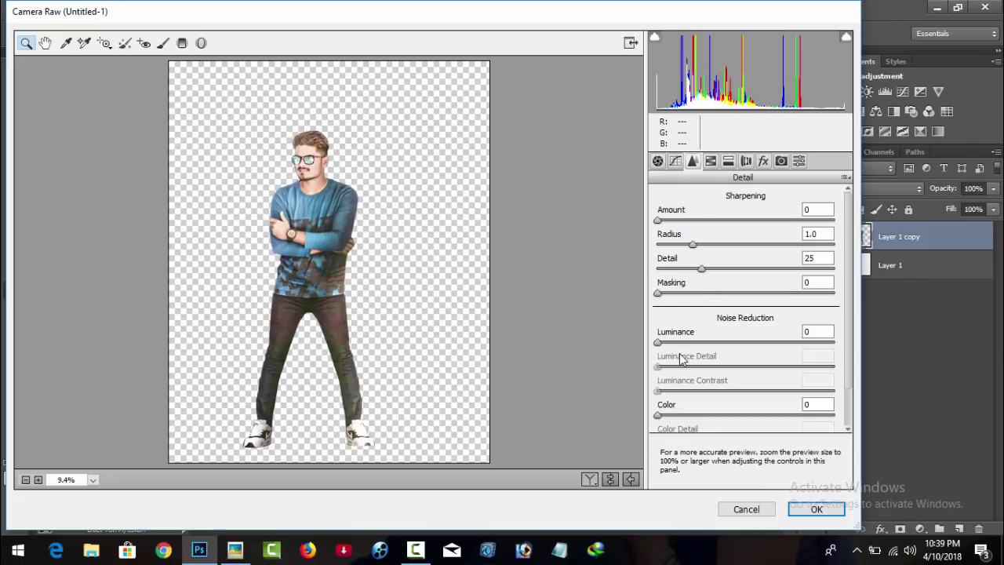
left_click_drag(680, 343, 755, 347)
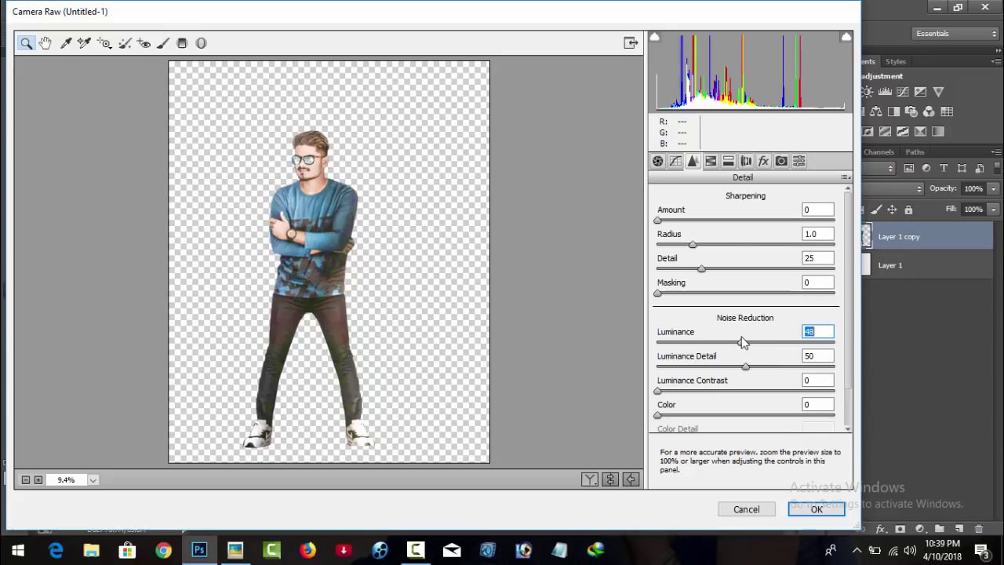
In HSL Luminance, darken the oranges and brighten the aquas and blues
left_click(711, 161)
left_click(757, 217)
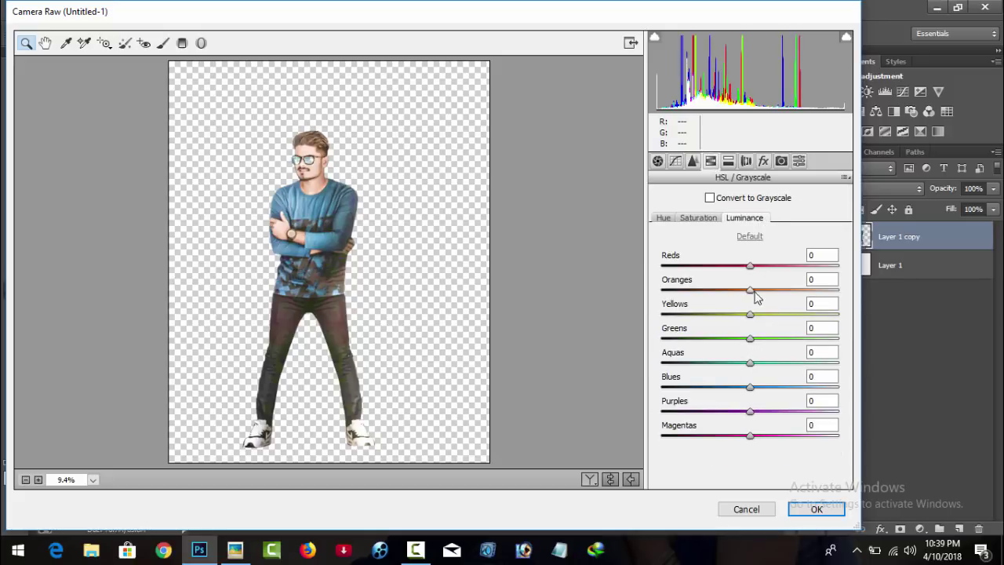
mouse_move(749, 290)
left_mouse_down()
mouse_move(732, 291)
mouse_move(742, 294)
left_mouse_up()
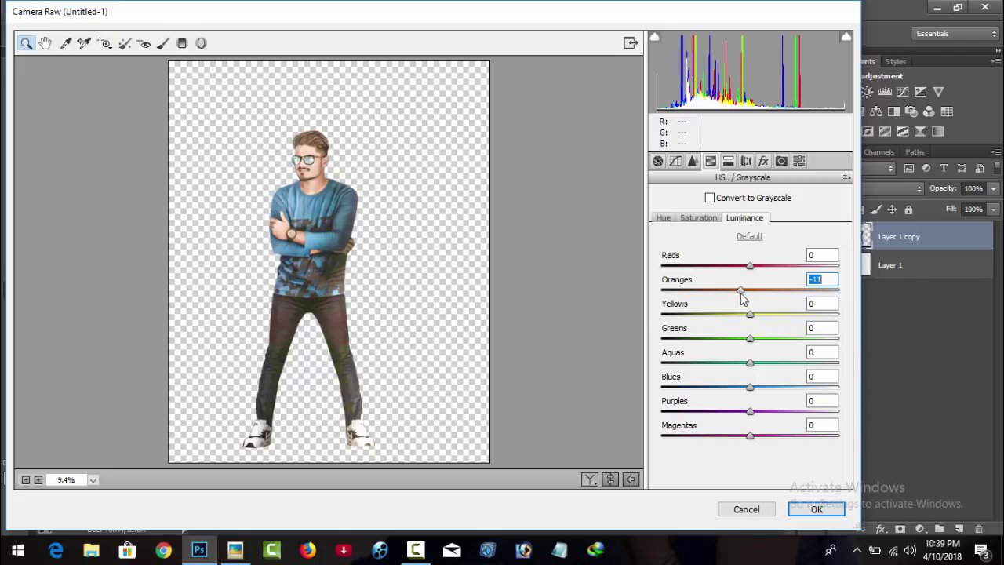
mouse_move(750, 362)
left_mouse_down()
mouse_move(780, 366)
mouse_move(696, 359)
mouse_move(800, 362)
left_mouse_up()
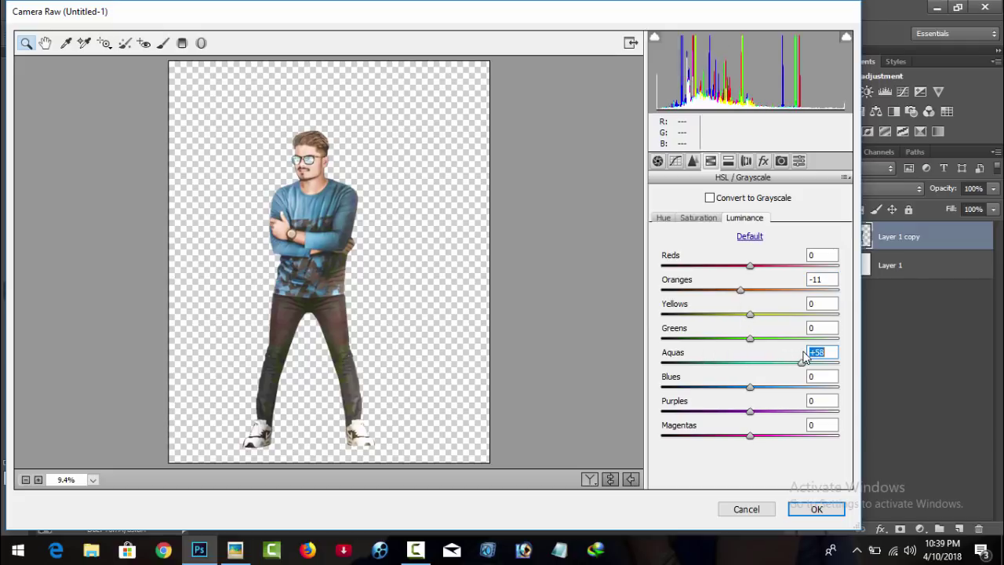
left_click(753, 387)
left_click_drag(756, 392, 801, 384)
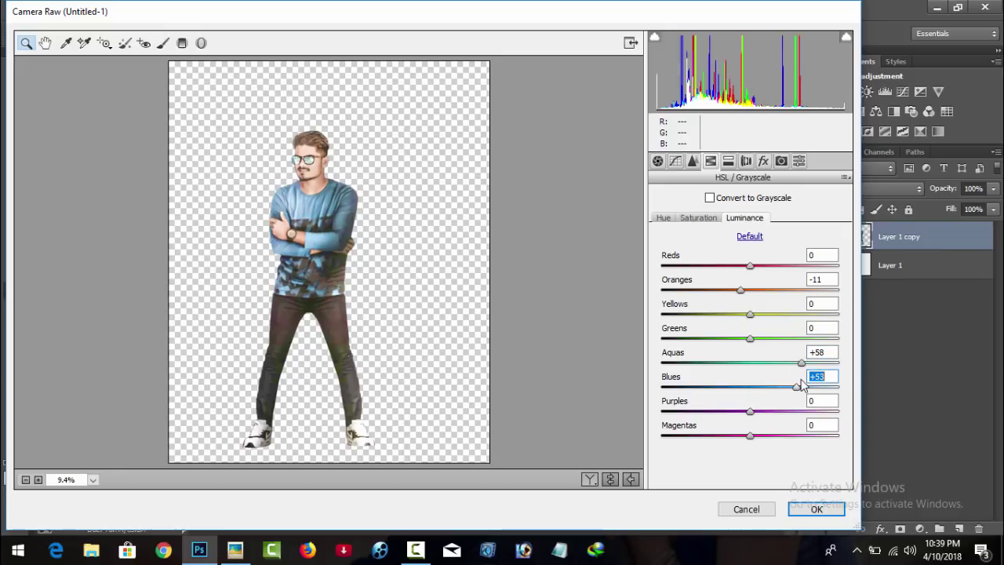
Boost blue and aqua saturation, deepen the Blacks, and apply the filter
left_click(714, 221)
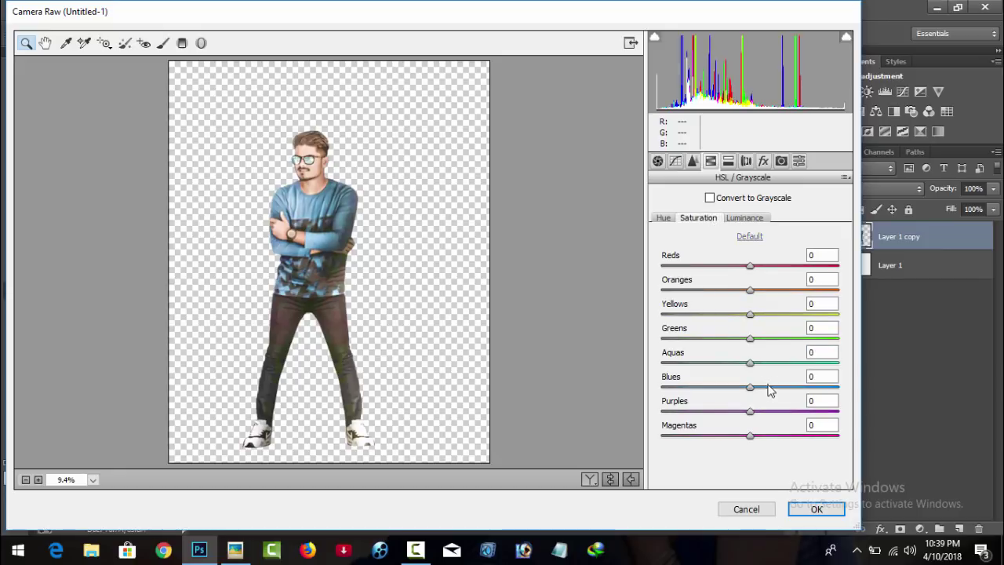
left_click_drag(751, 387, 810, 390)
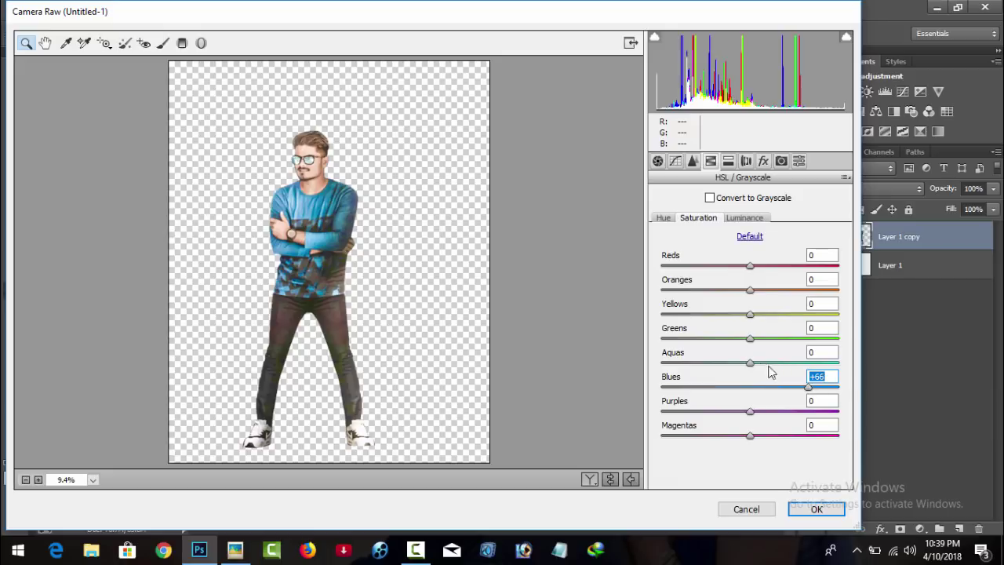
mouse_move(751, 362)
left_mouse_down()
mouse_move(826, 364)
mouse_move(815, 365)
left_mouse_up()
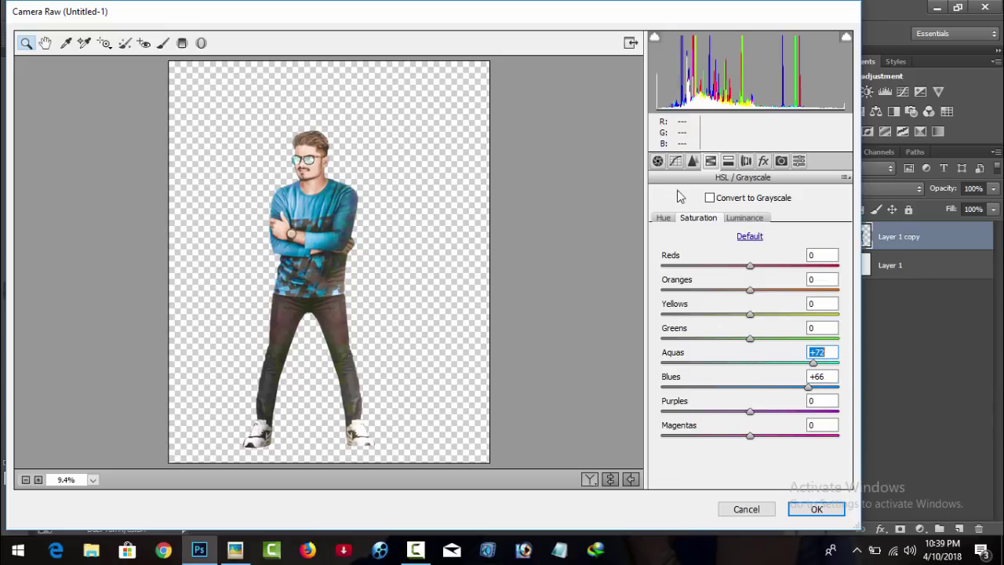
left_click(657, 161)
mouse_move(746, 416)
left_mouse_down()
mouse_move(705, 416)
mouse_move(719, 414)
left_mouse_up()
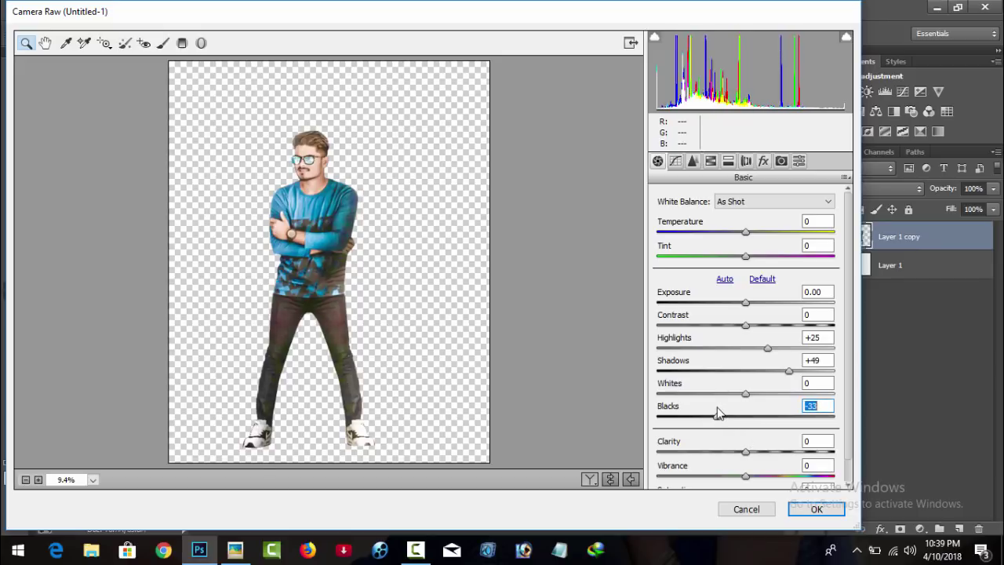
left_click(815, 509)
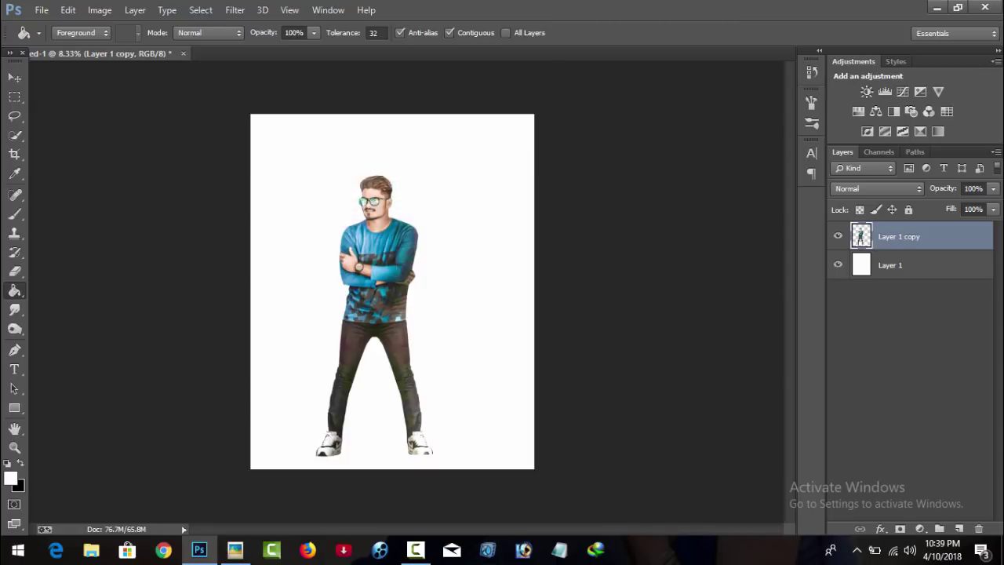
Add a black Solid Color fill layer above the white background layer
left_click(930, 271)
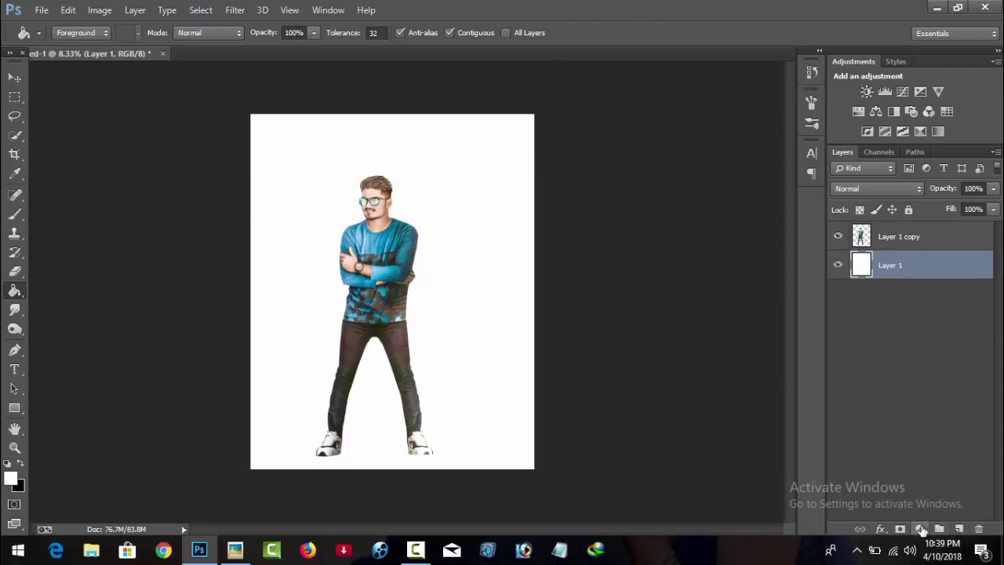
left_click(920, 529)
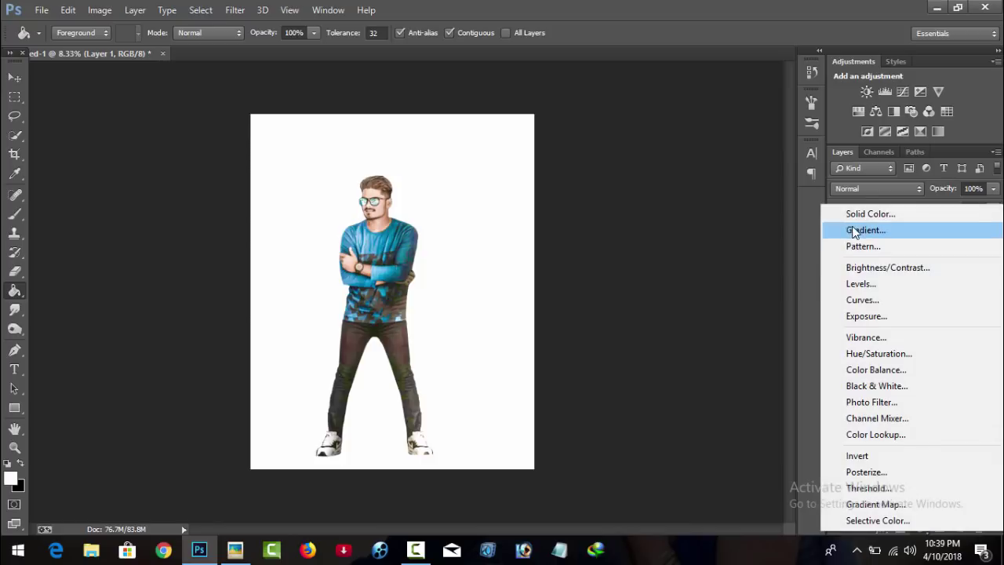
left_click(857, 214)
mouse_move(596, 167)
left_mouse_down()
mouse_move(515, 295)
mouse_move(478, 319)
left_mouse_up()
left_click(833, 103)
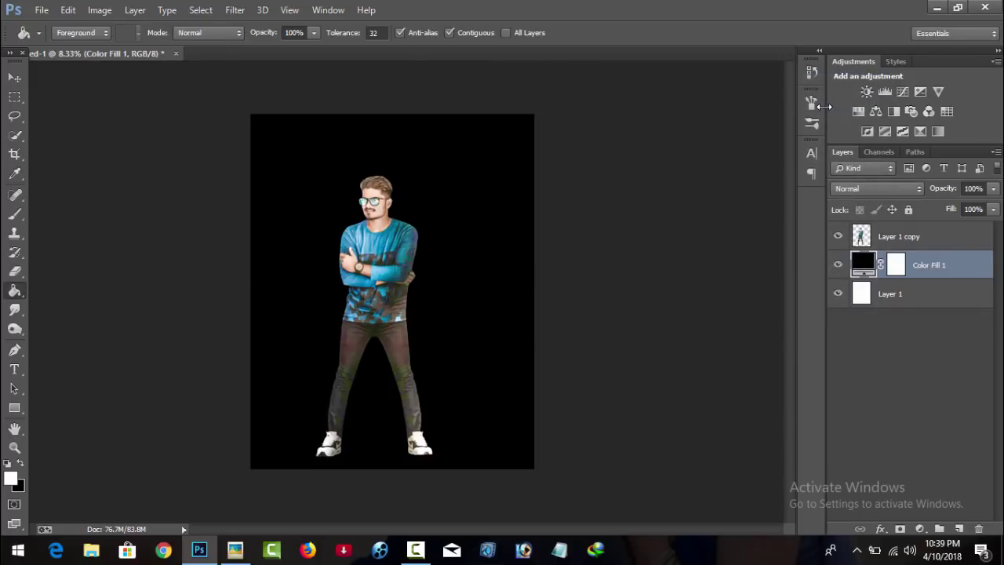
Hide and delete the white Layer 1
left_click(838, 292)
left_click(902, 301)
left_click(979, 528)
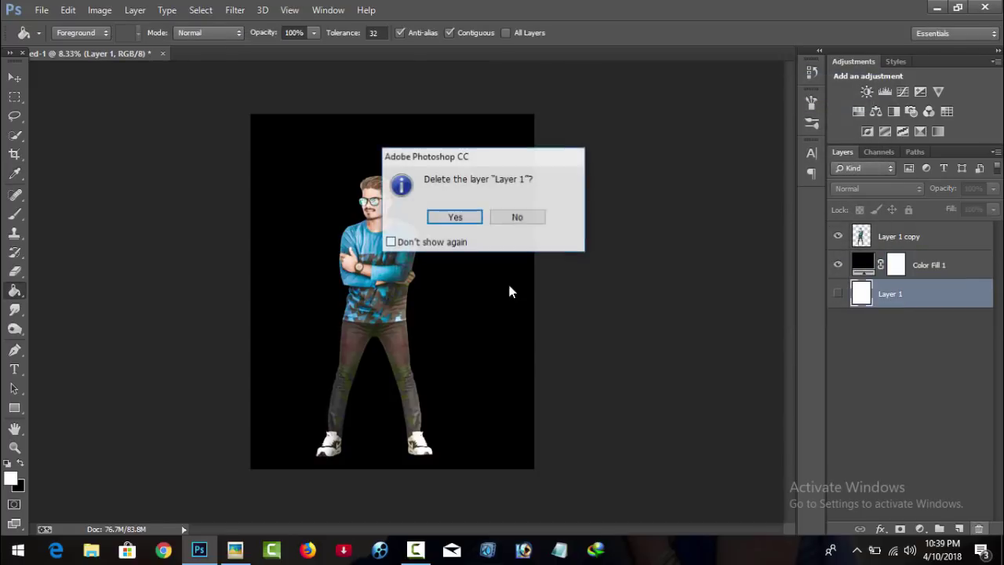
left_click(455, 217)
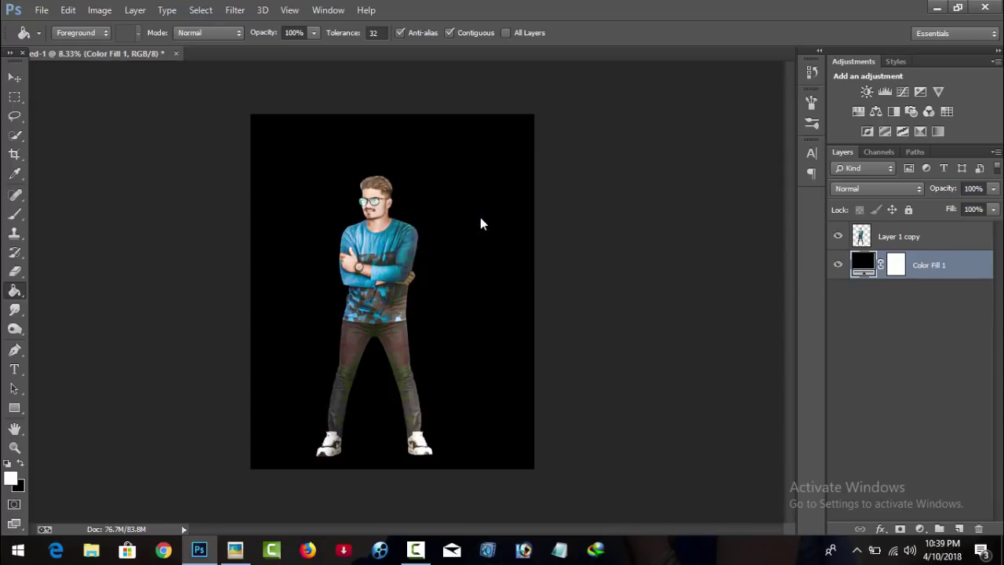
Move the man slightly up and to the right
left_click(14, 77)
left_click_drag(385, 266, 469, 247)
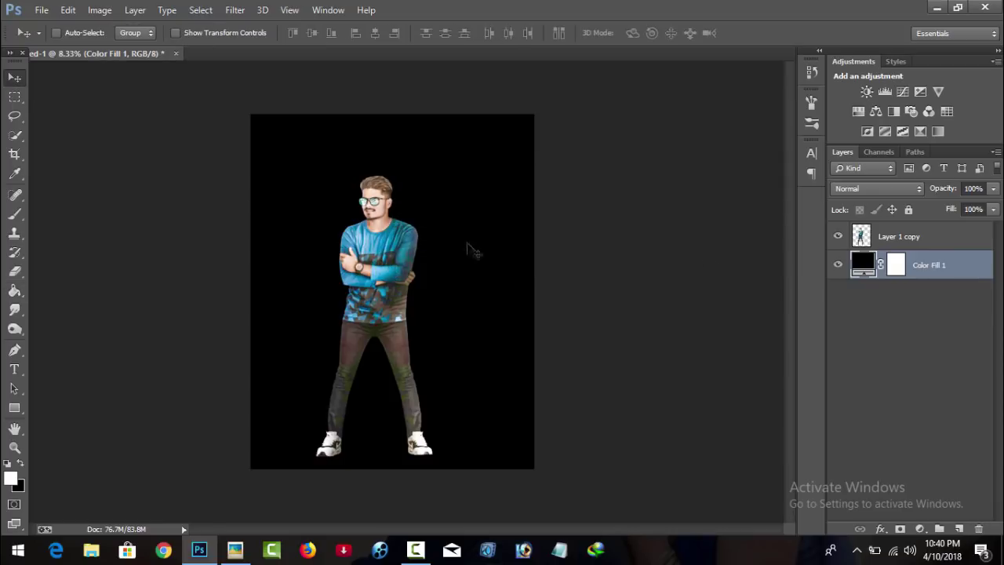
left_click(898, 236)
left_click_drag(394, 265, 405, 253)
Crop-extend the canvas left and upward, then select the black fill layer
left_click(14, 154)
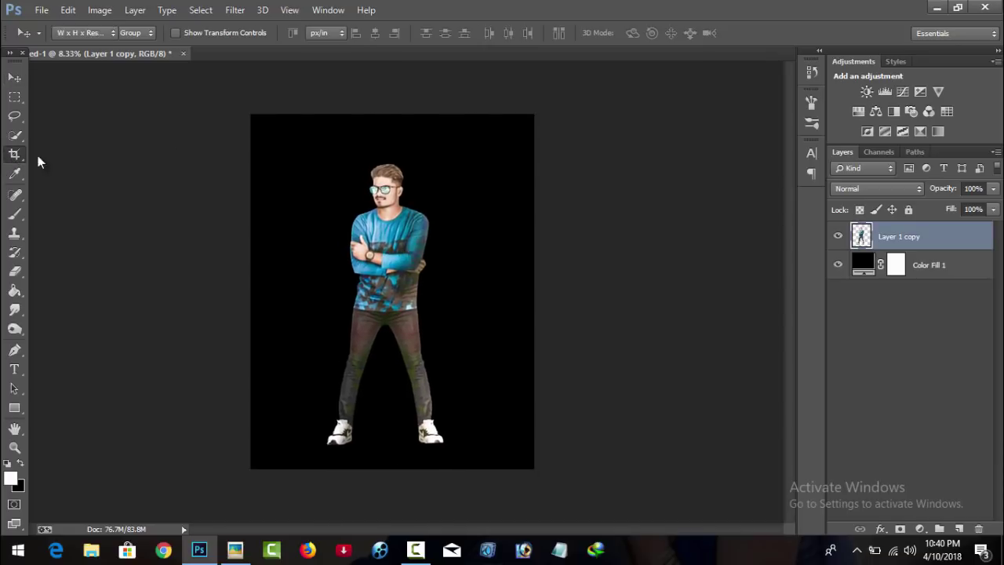
left_click_drag(249, 129, 212, 126)
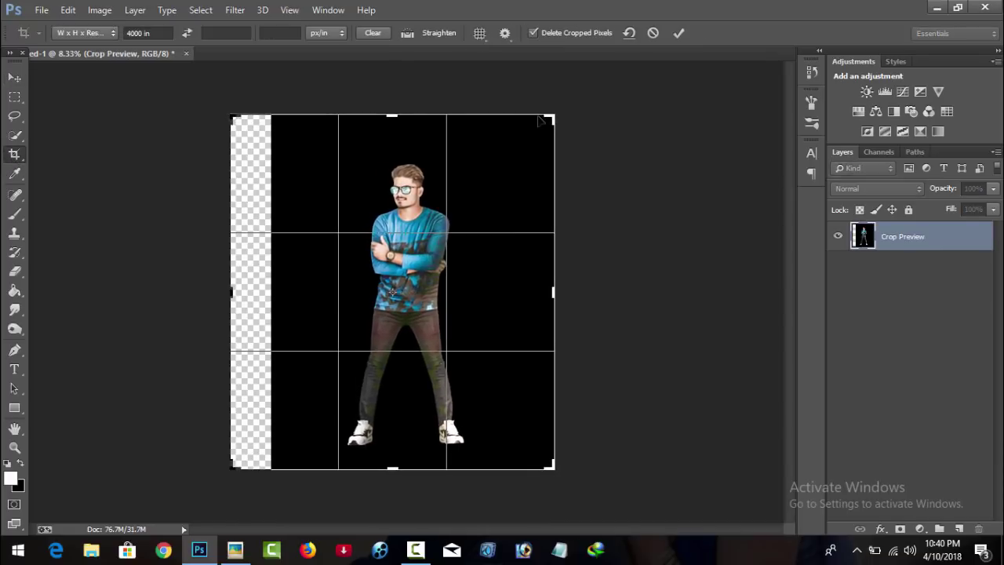
left_click_drag(554, 108, 552, 100)
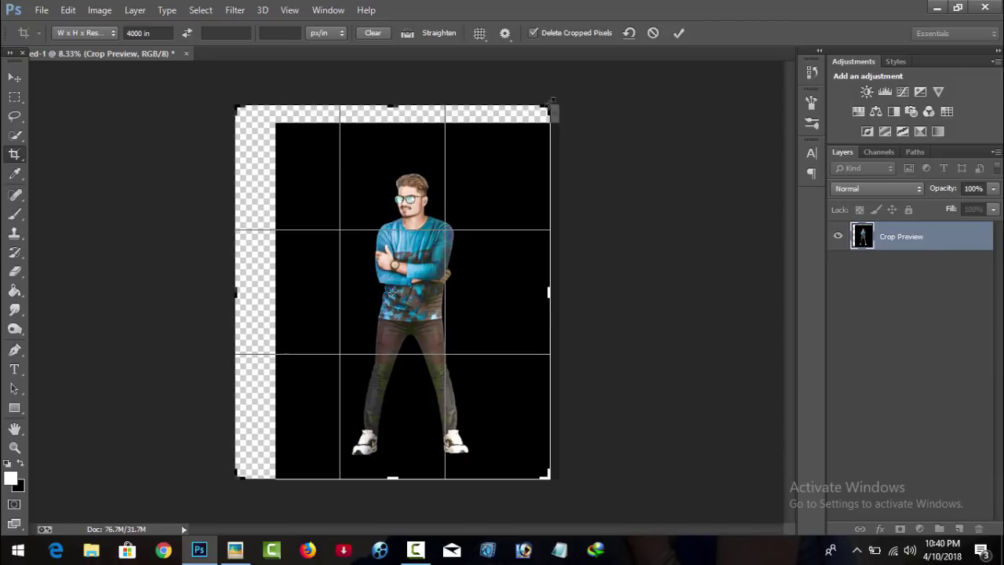
left_click(678, 33)
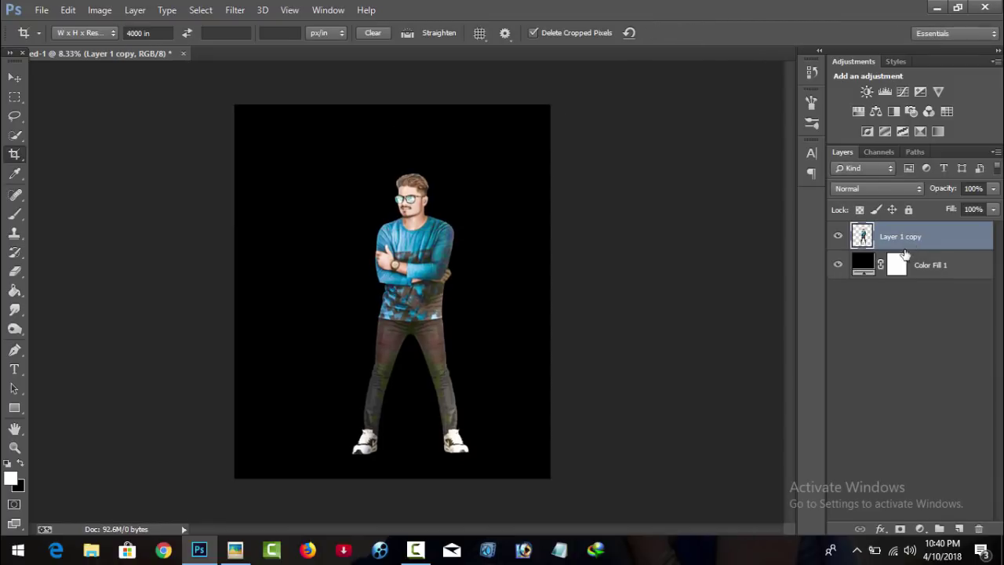
left_click(859, 265)
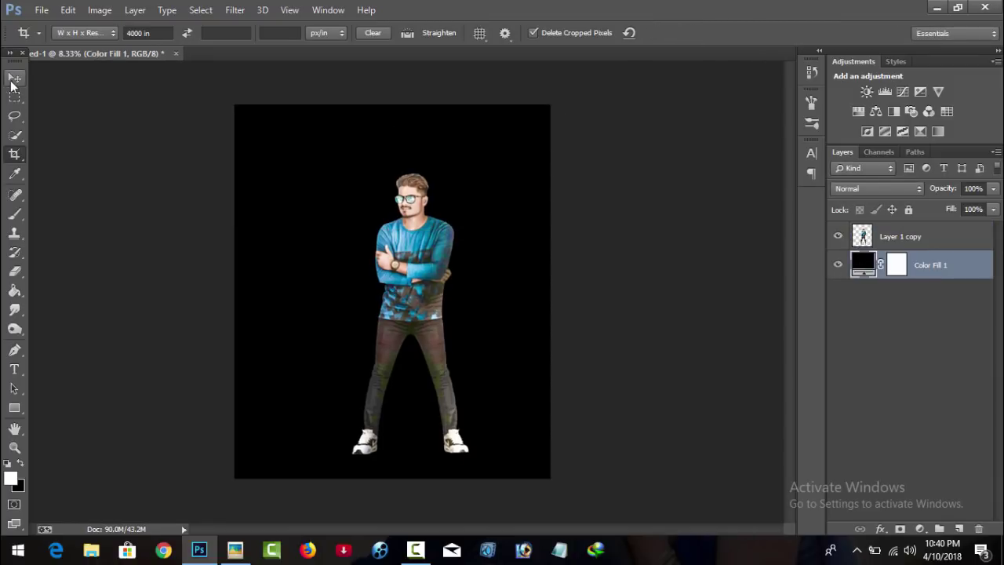
Shift the man slightly left and up, then duplicate his layer as Layer 1 copy 2
left_click(13, 79)
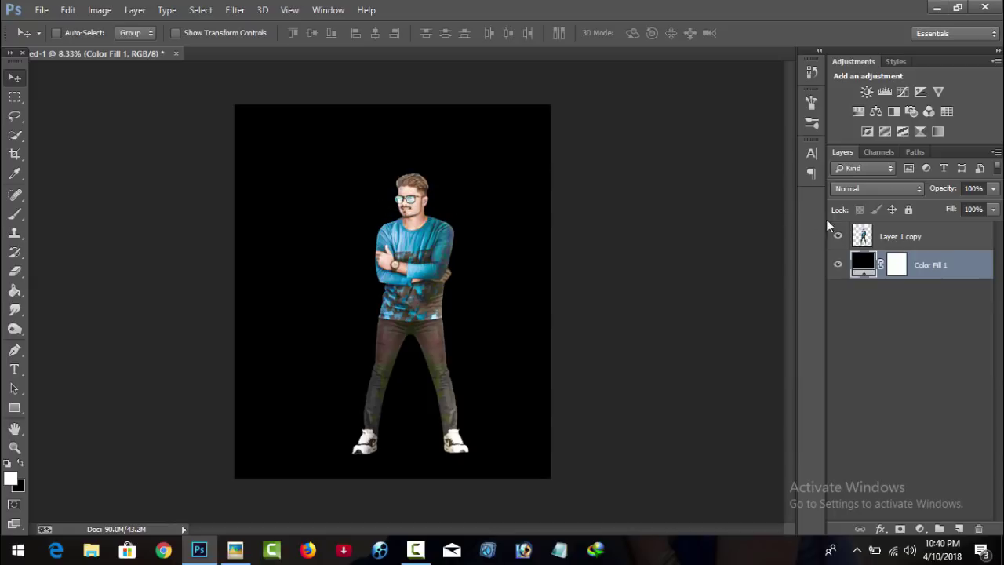
left_click(866, 235)
left_click_drag(406, 233, 379, 225)
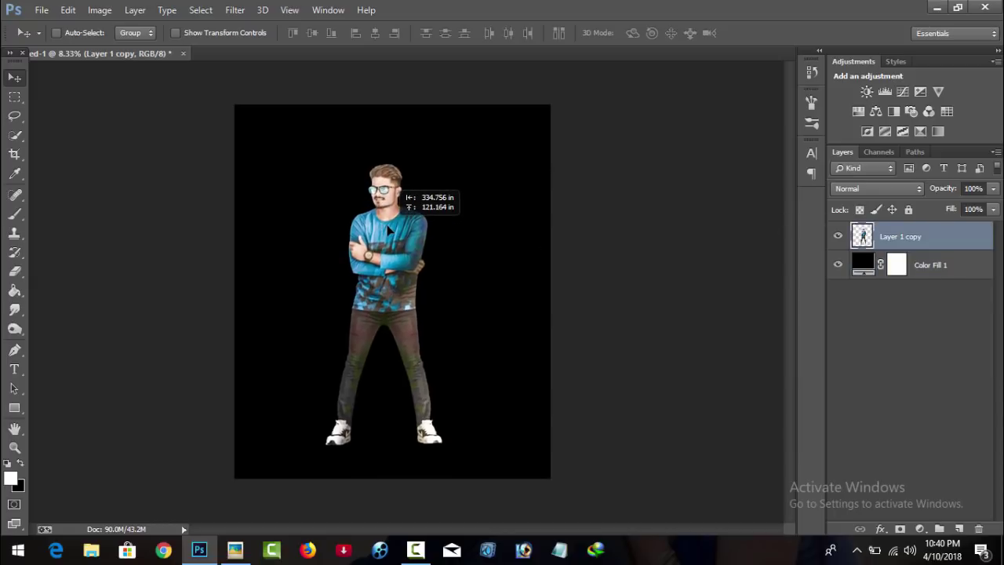
right_click(897, 239)
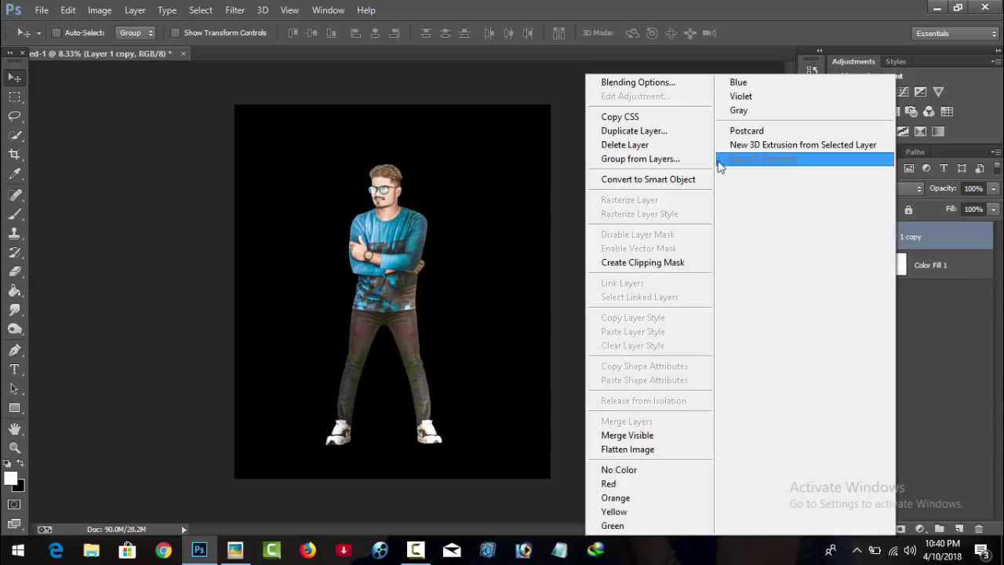
left_click(668, 132)
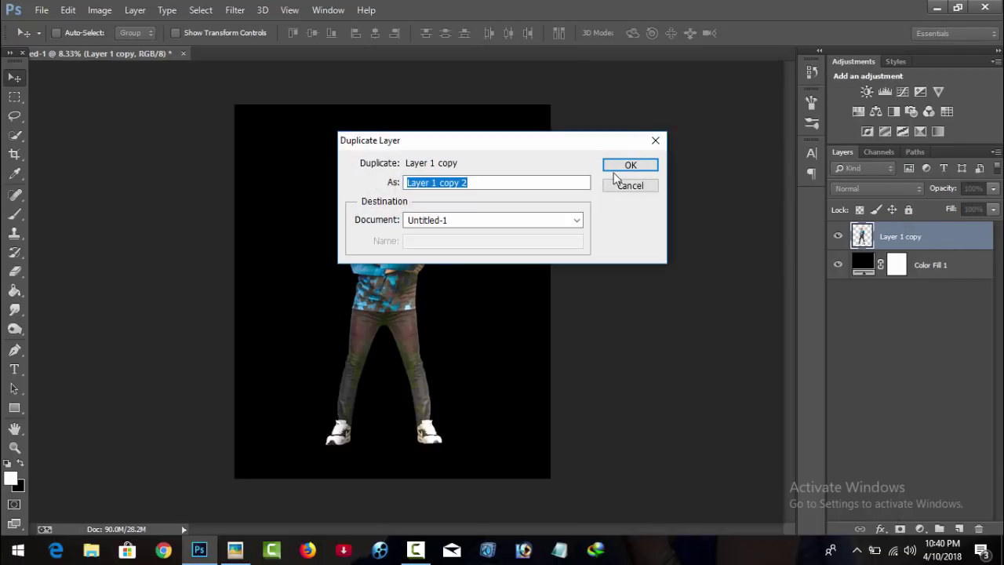
left_click(627, 165)
Transform the lower copy into a flipped, de-skewed reflection beneath his feet
left_click(896, 267)
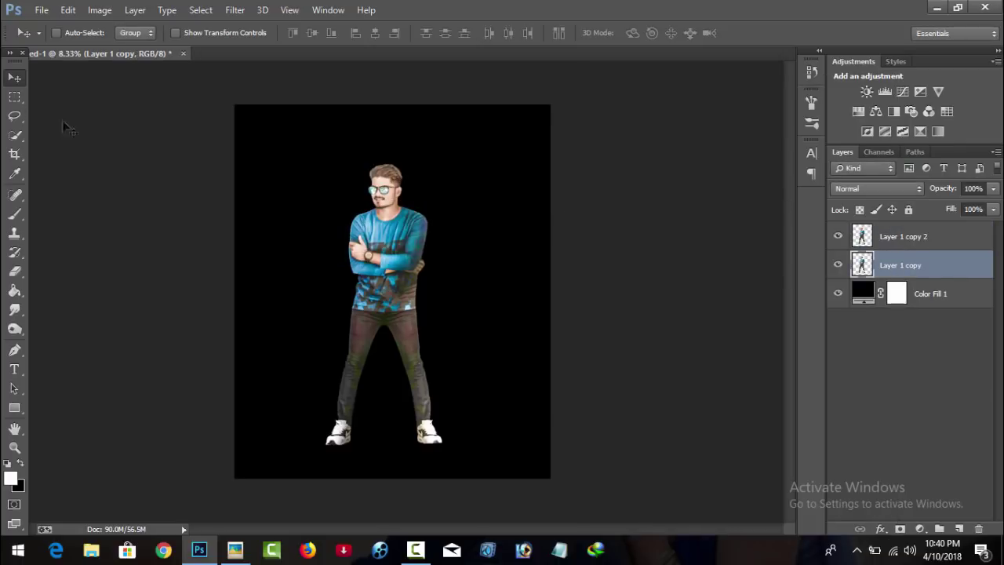
left_click(176, 32)
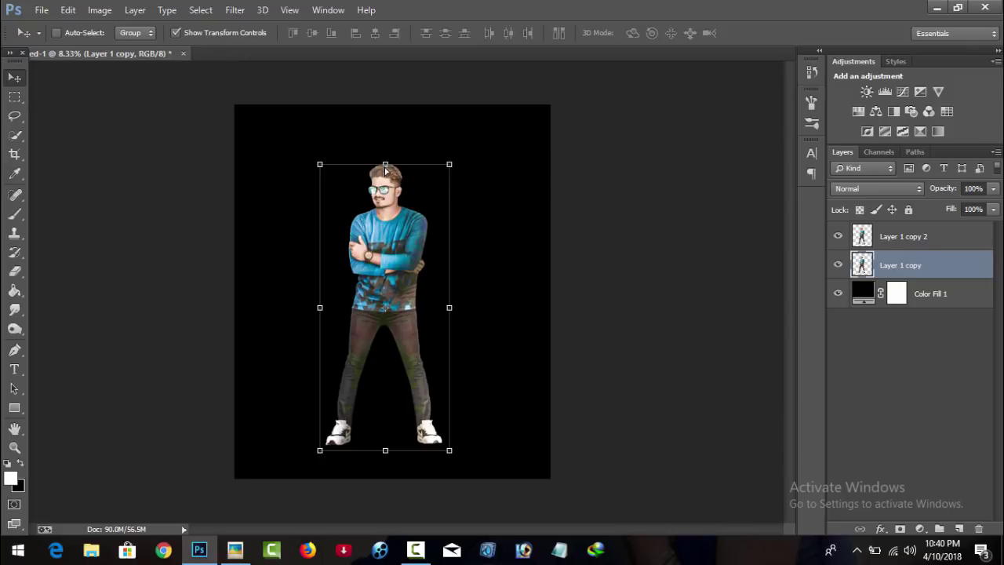
mouse_move(385, 164)
left_mouse_down()
mouse_move(331, 156)
mouse_move(359, 500)
left_mouse_up()
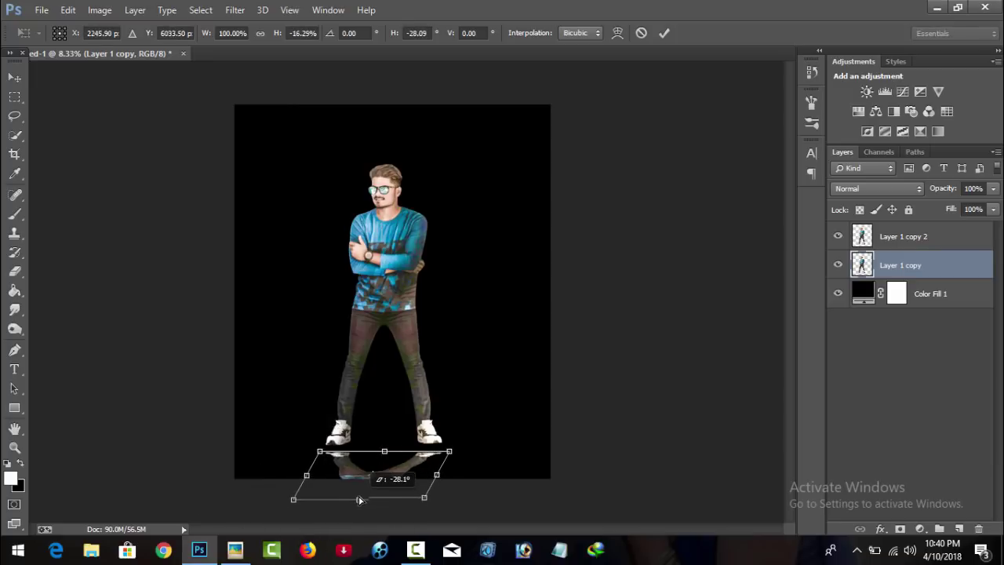
left_click_drag(359, 500, 367, 560)
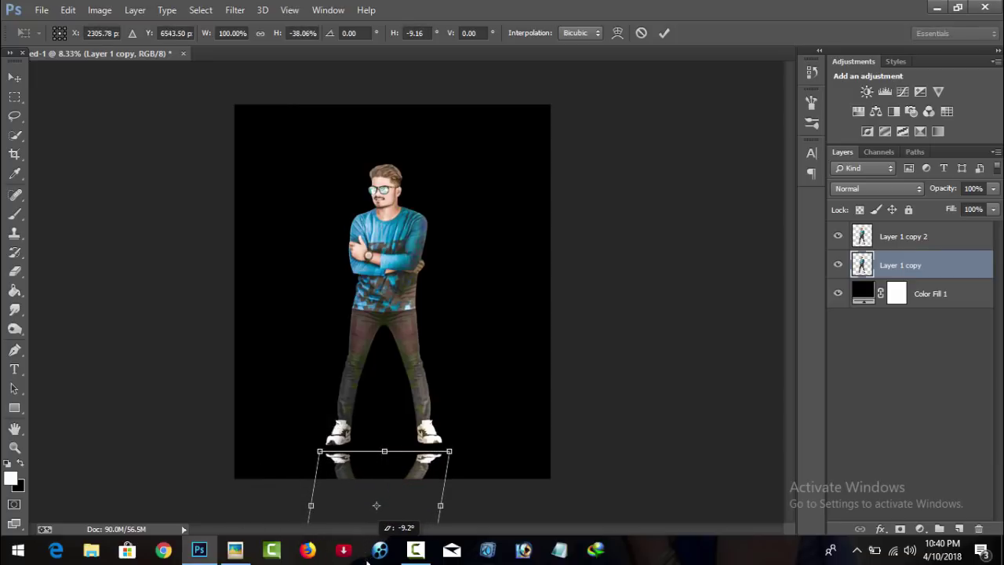
left_click(663, 32)
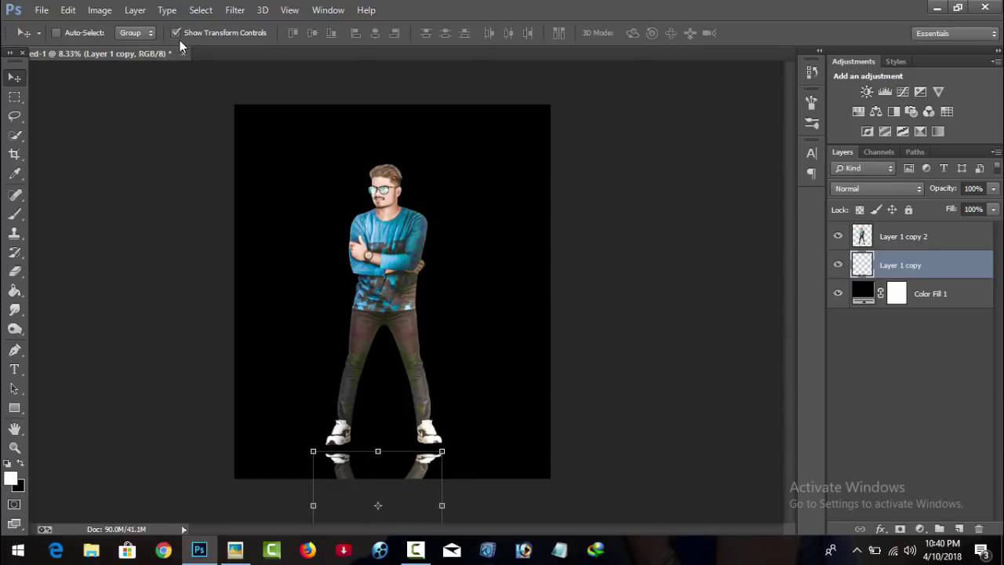
left_click(176, 33)
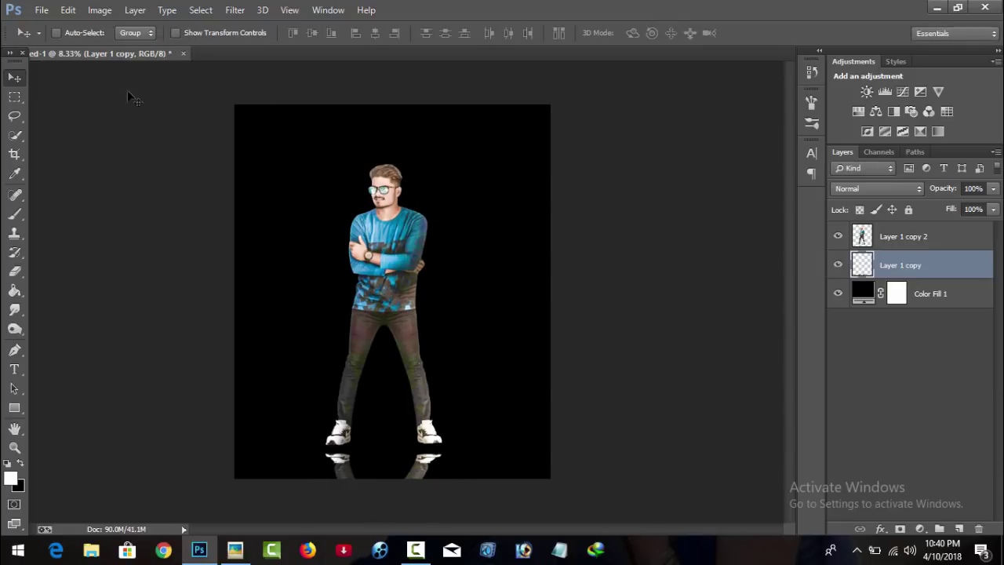
Nudge the reflection up against the shoes and lower its opacity to about 75%
left_click_drag(359, 426, 353, 425)
key("Up")
key("Up")
key("Up")
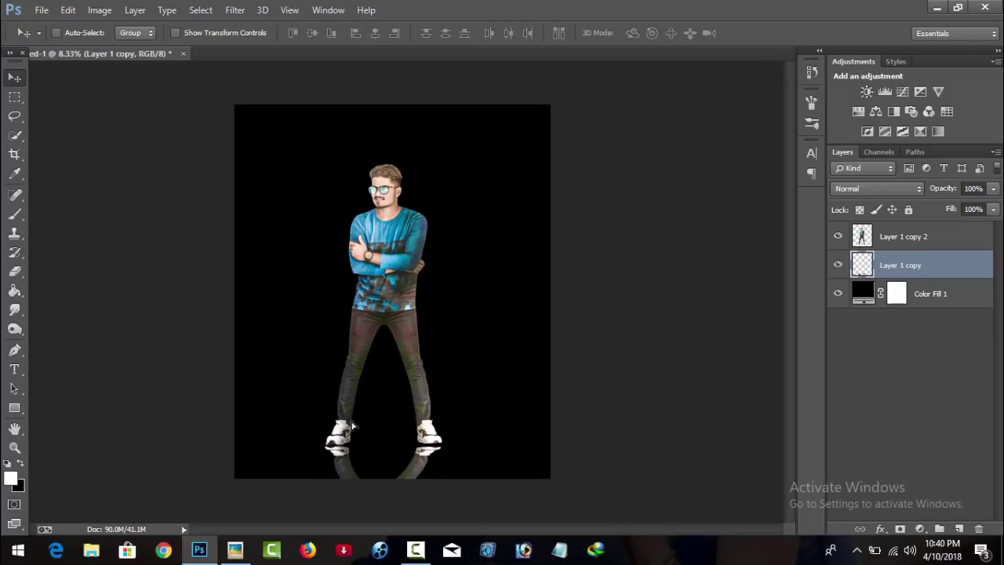
key("Up")
key("Up")
key("Up")
key("Up")
key("Up")
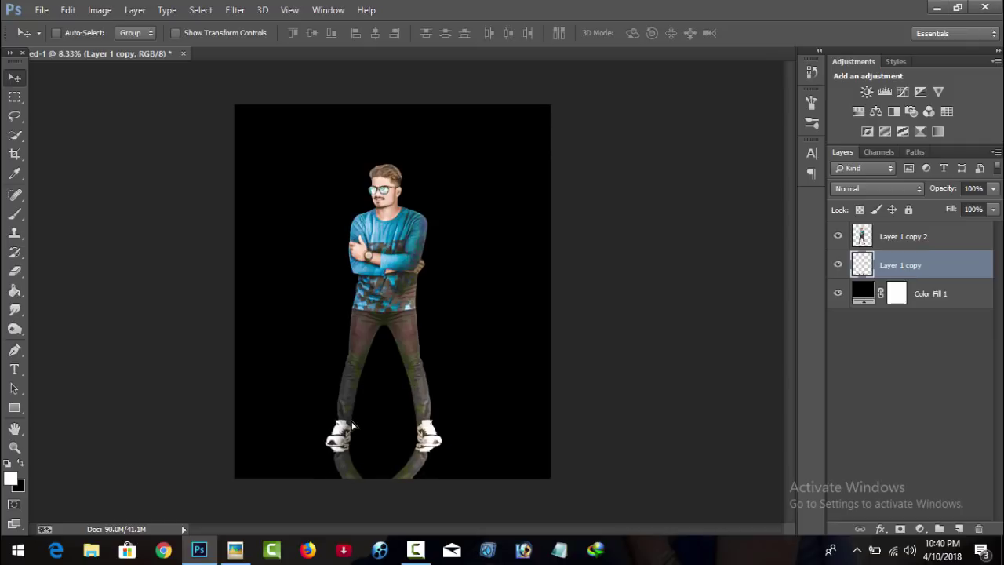
key("Up")
key("Up")
key("Up")
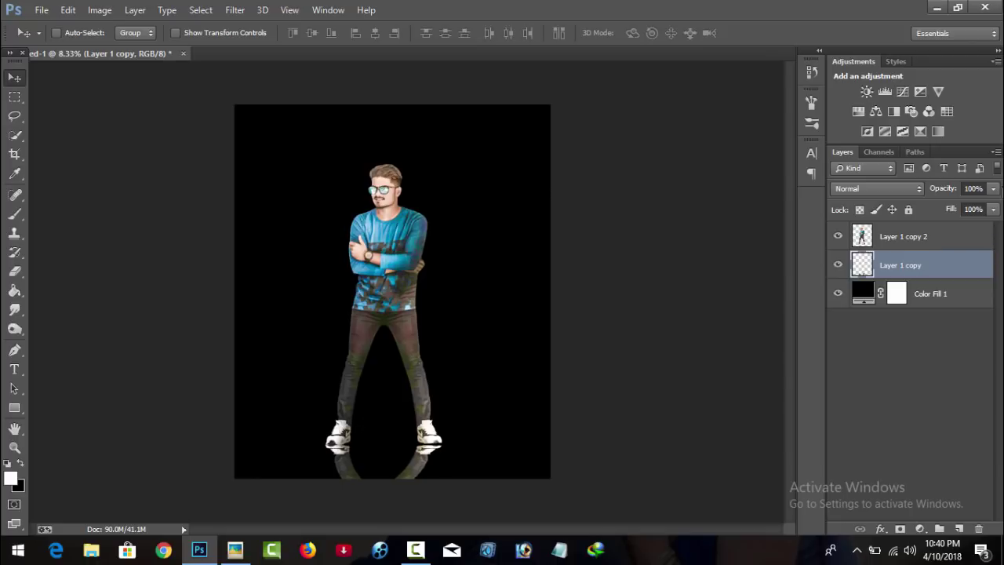
left_click(993, 190)
left_click(977, 207)
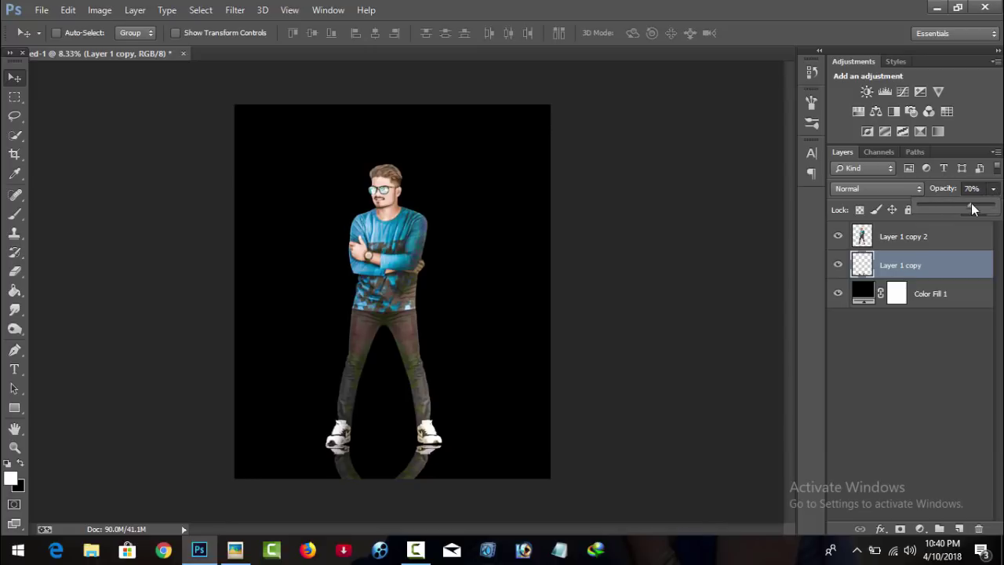
left_click_drag(972, 207, 968, 209)
Stretch the reflection down to about double height and lower its opacity to 52%
left_click(176, 33)
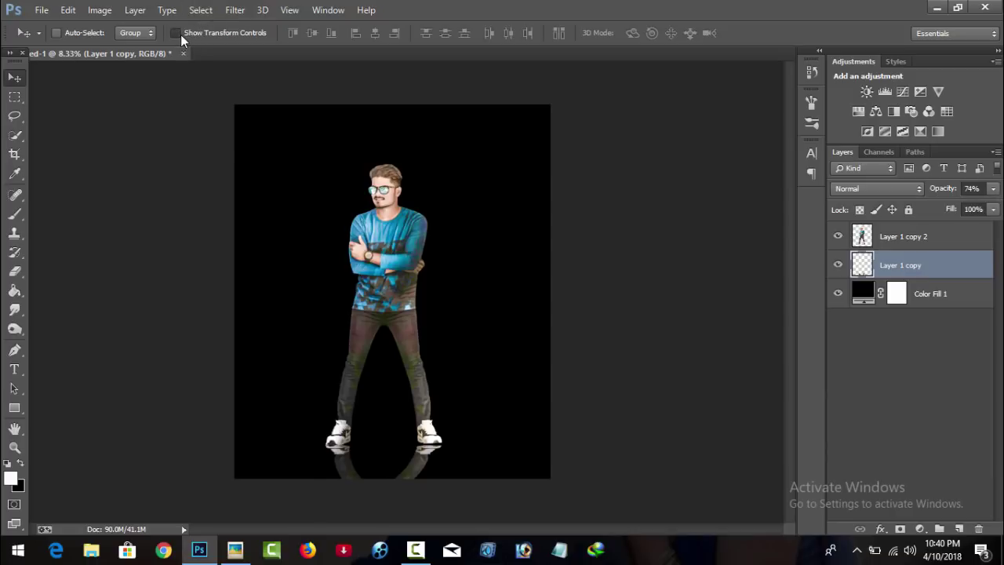
key("ctrl+minus")
key("ctrl+minus")
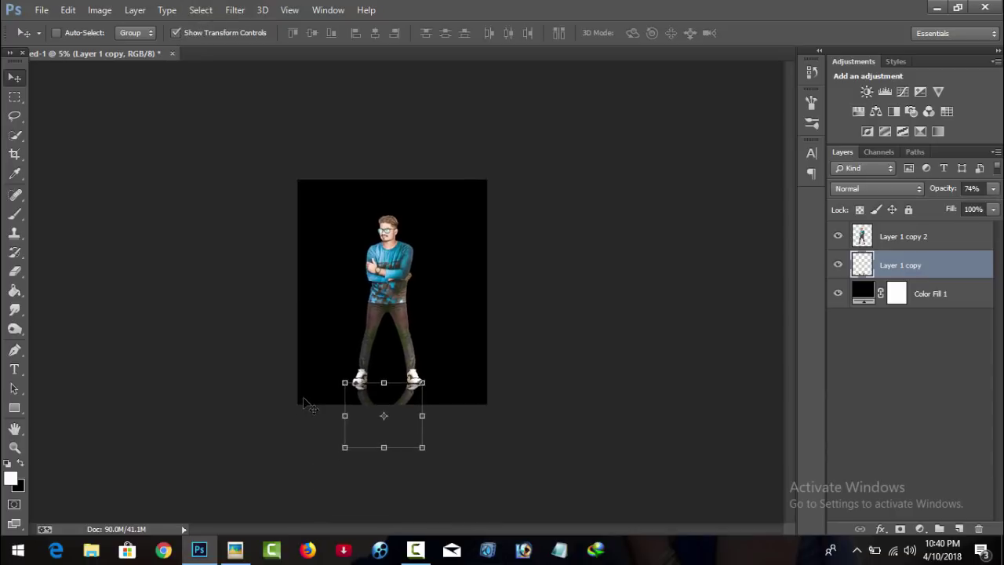
left_click_drag(393, 455, 382, 514)
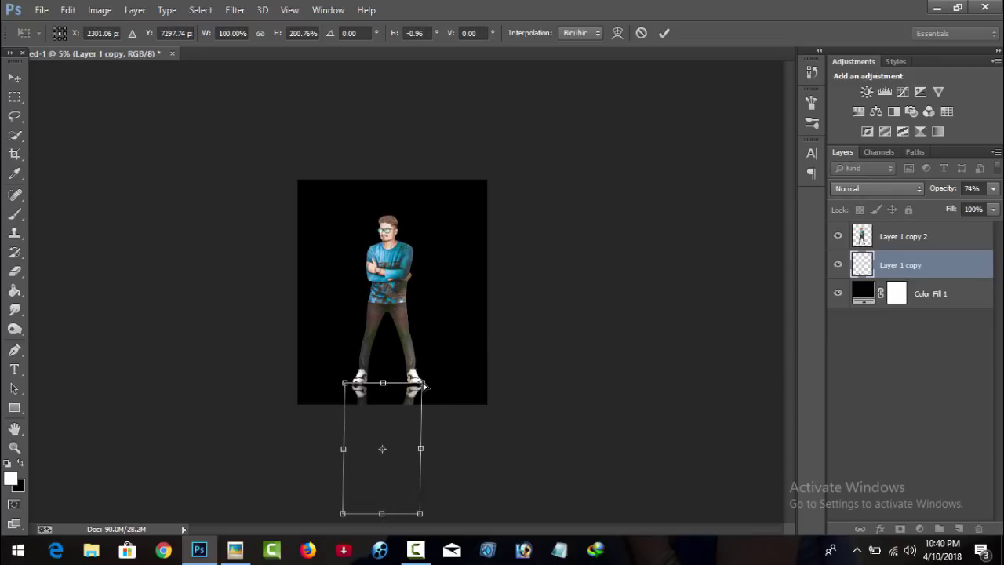
left_click(665, 32)
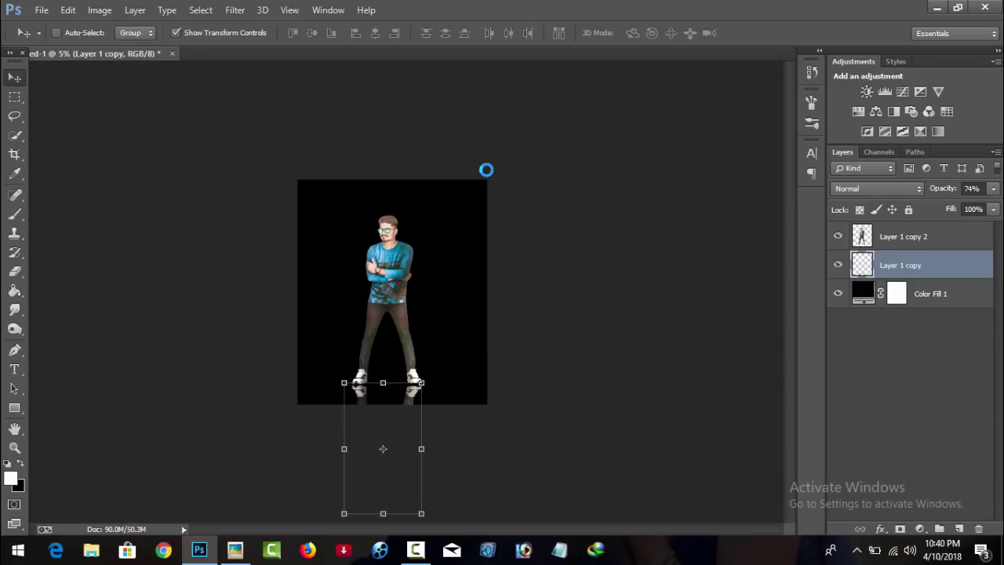
key("ctrl+plus")
key("ctrl+plus")
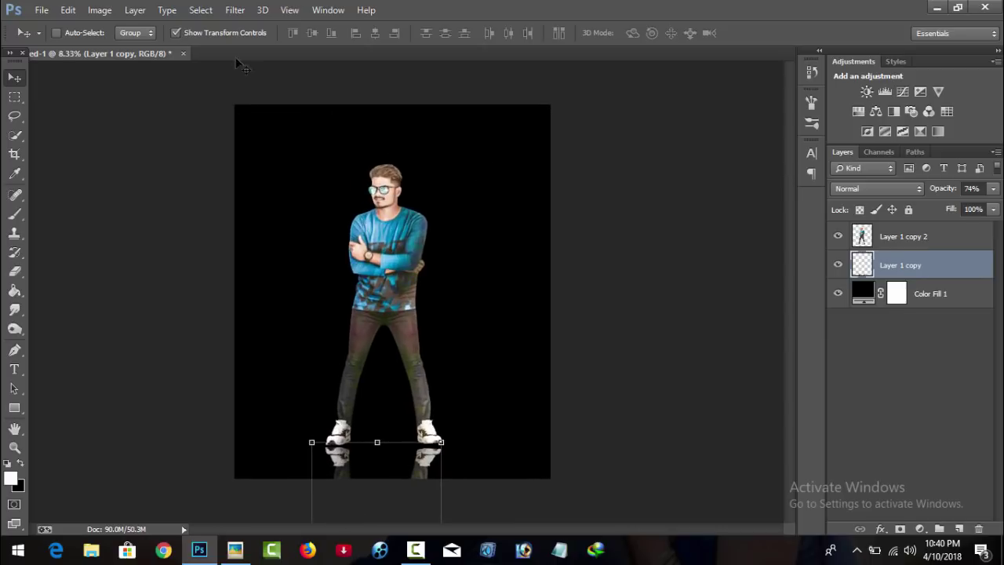
left_click(174, 33)
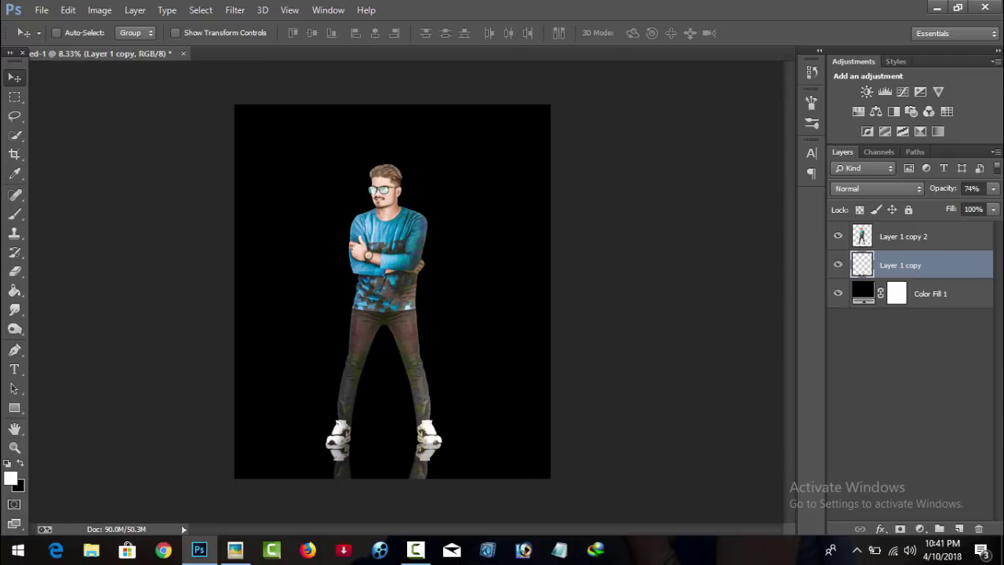
left_click(992, 188)
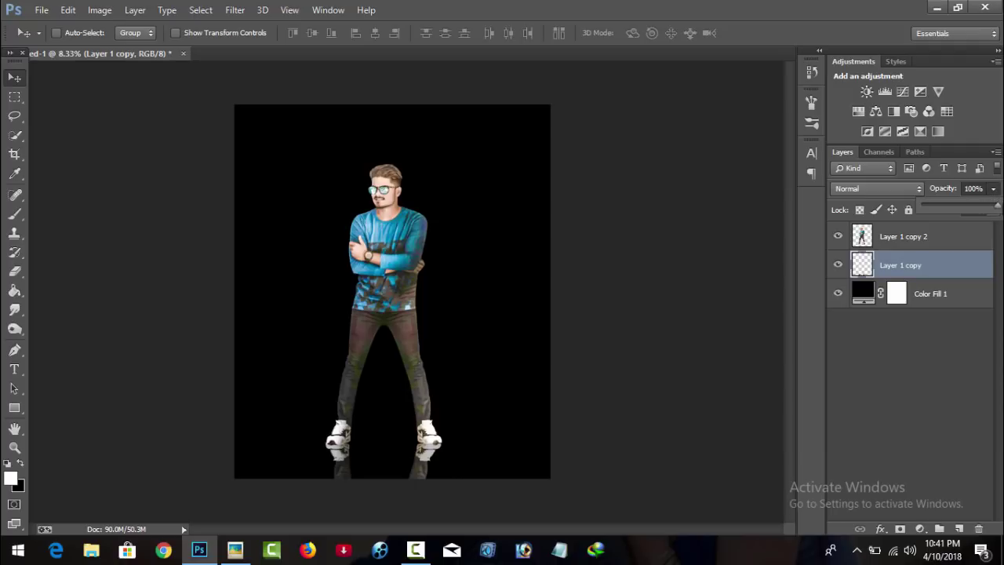
mouse_move(980, 207)
left_mouse_down()
mouse_move(1001, 207)
mouse_move(960, 201)
left_mouse_up()
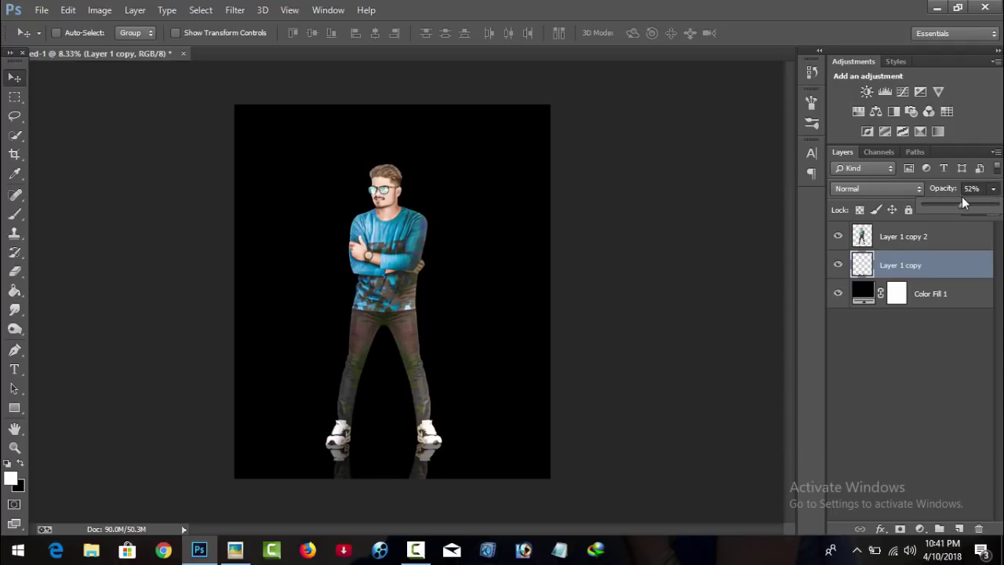
Rename the reflection layer to 'Reflect'
left_click(913, 266)
double_click(912, 265)
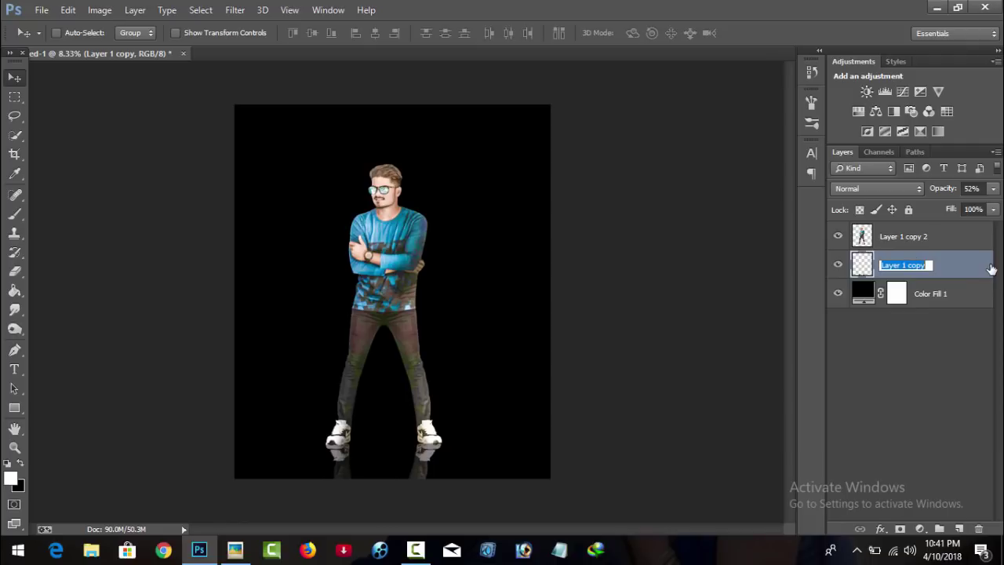
type("Reflect")
key("Return")
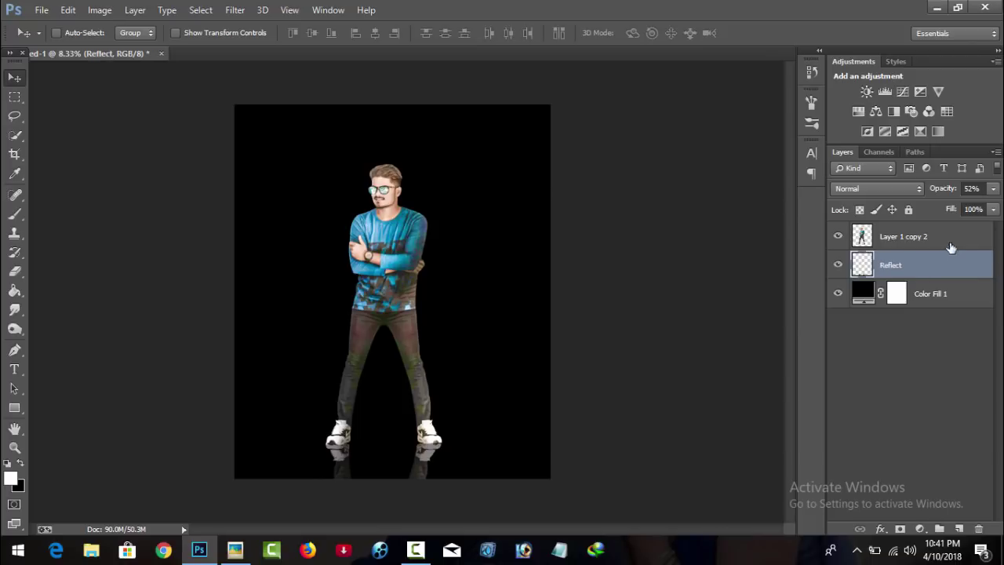
Rename the man's Layer 1 copy 2 to 'Model'
left_click(935, 236)
double_click(902, 238)
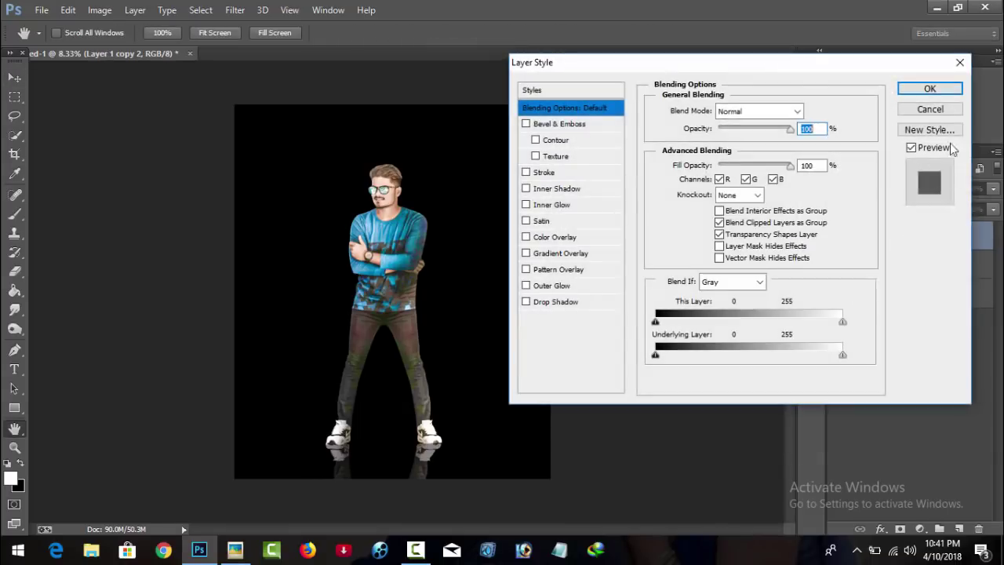
left_click(930, 108)
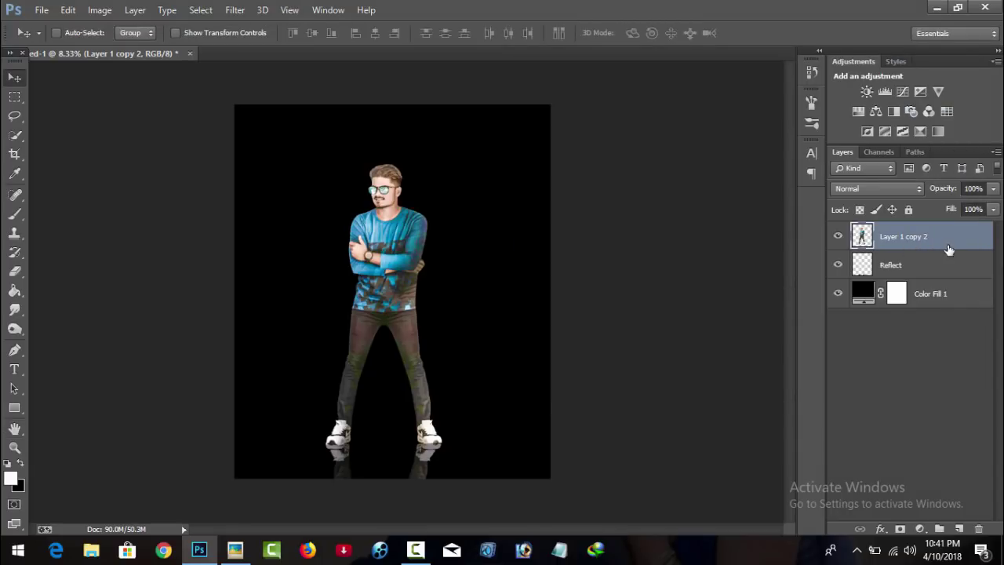
double_click(948, 245)
left_click(925, 111)
double_click(896, 236)
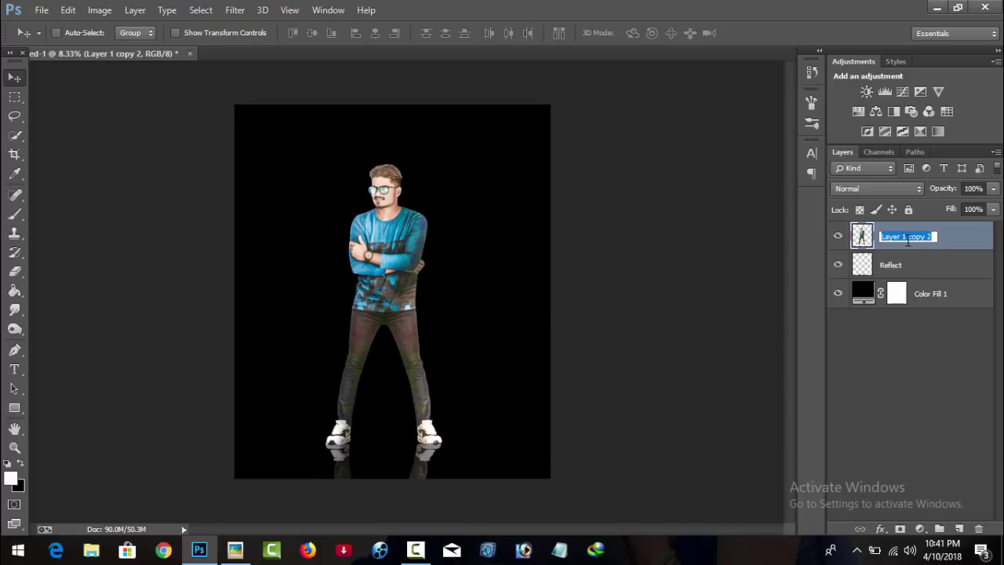
type("Model")
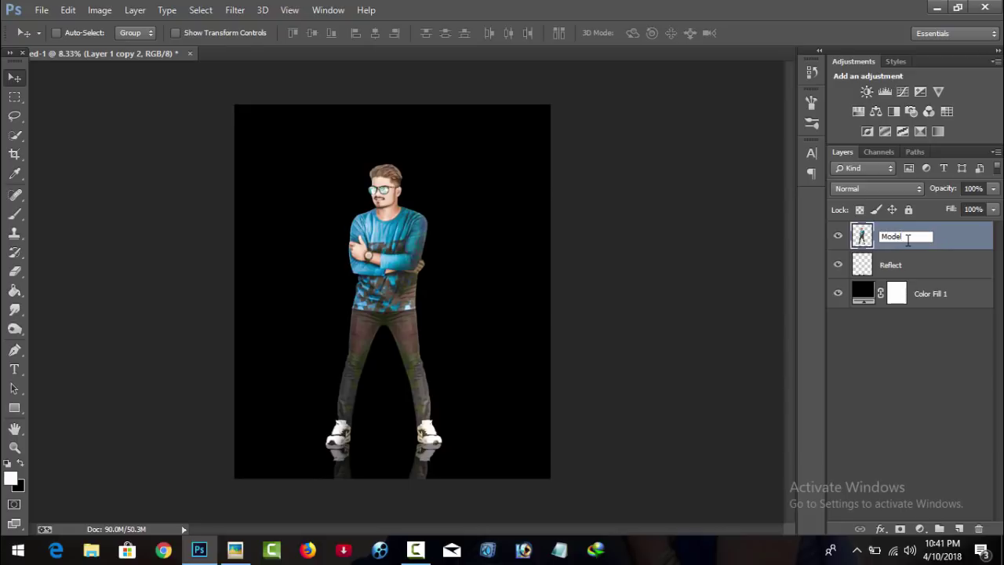
key("Return")
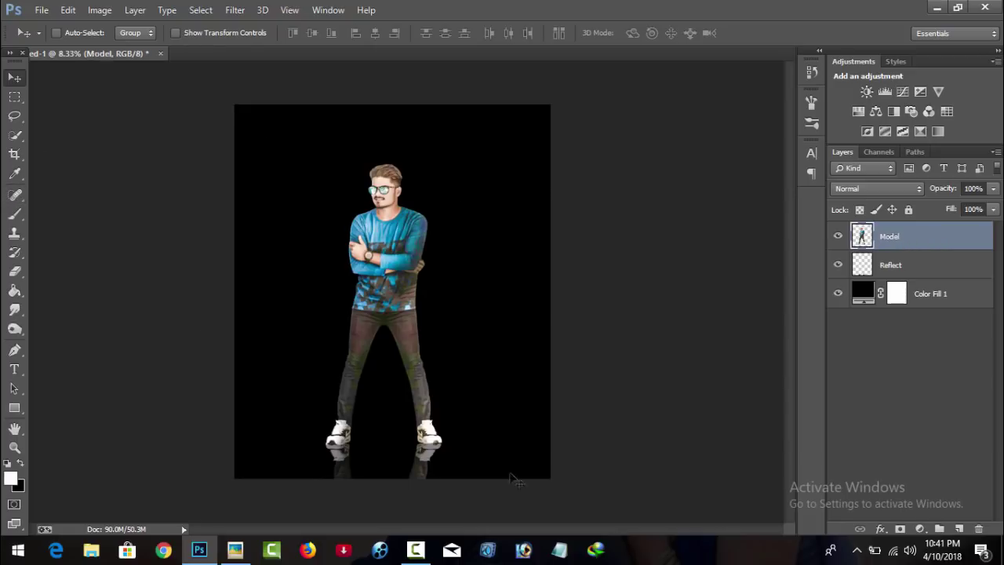
On a new layer above Model, paint black over the legs with a 1200 px soft brush
left_click(957, 530)
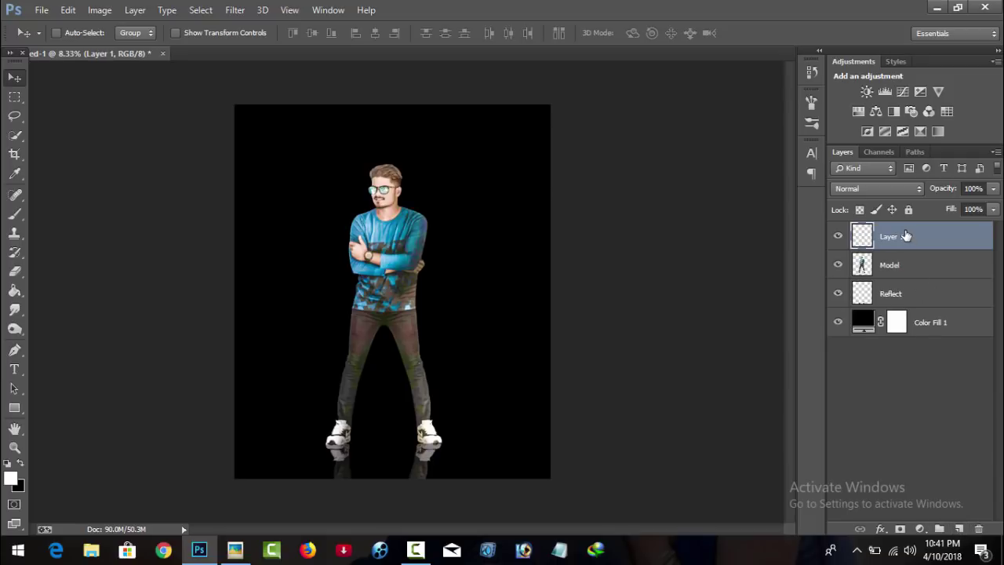
left_click_drag(906, 236, 914, 229)
left_click(21, 464)
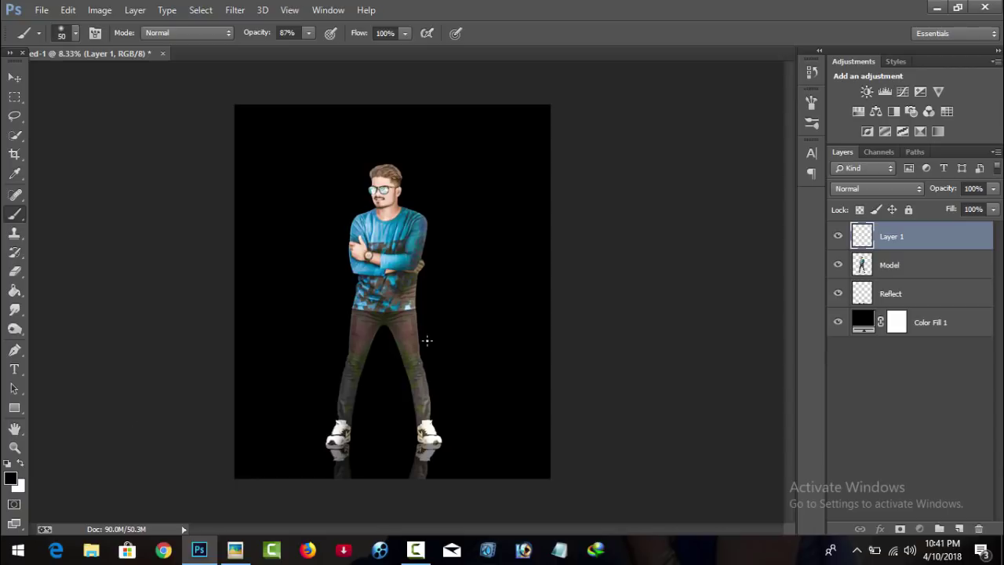
key("bracketright")
key("bracketright")
key("bracketright")
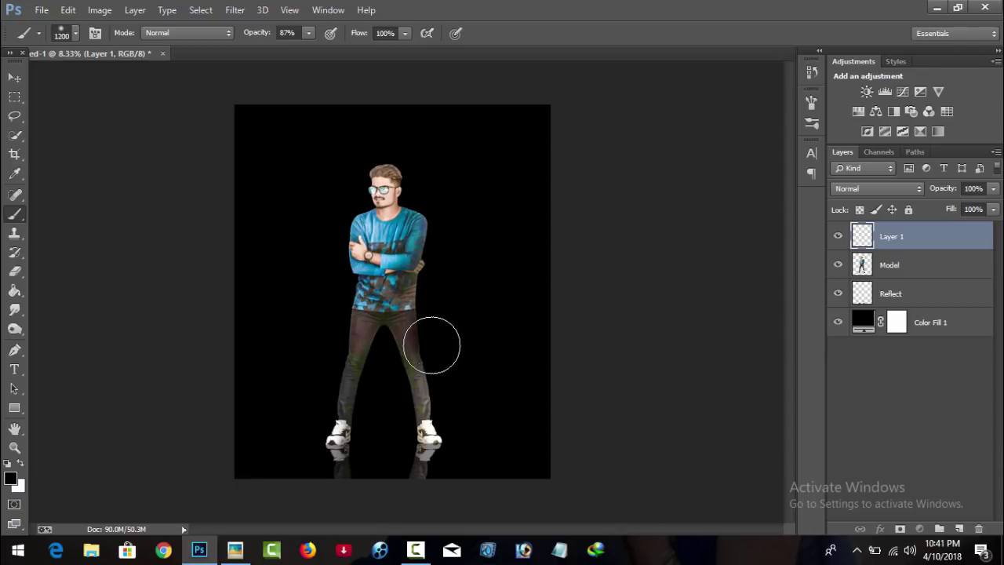
mouse_move(432, 360)
left_mouse_down()
mouse_move(415, 322)
mouse_move(431, 385)
mouse_move(424, 407)
left_mouse_up()
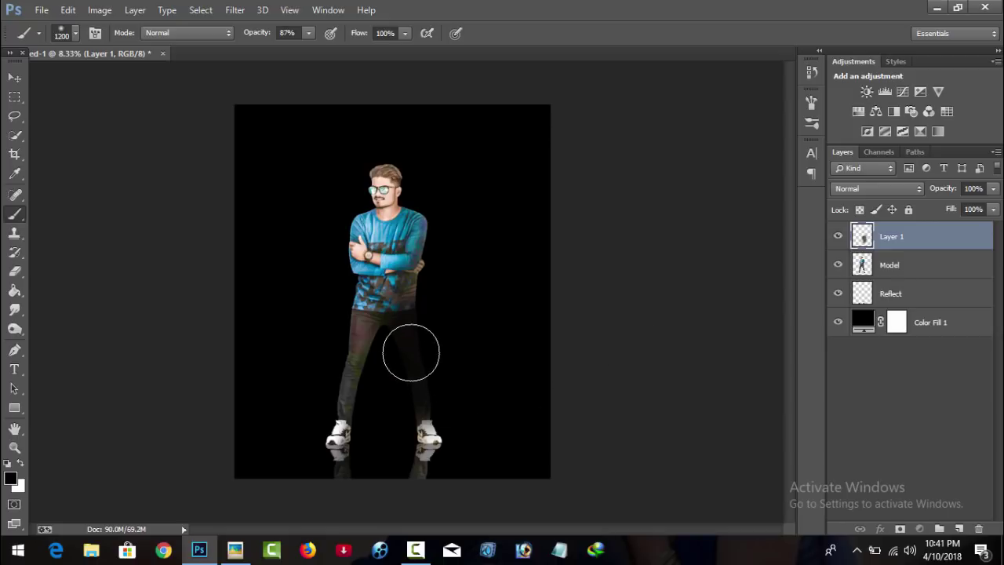
left_click_drag(412, 352, 413, 309)
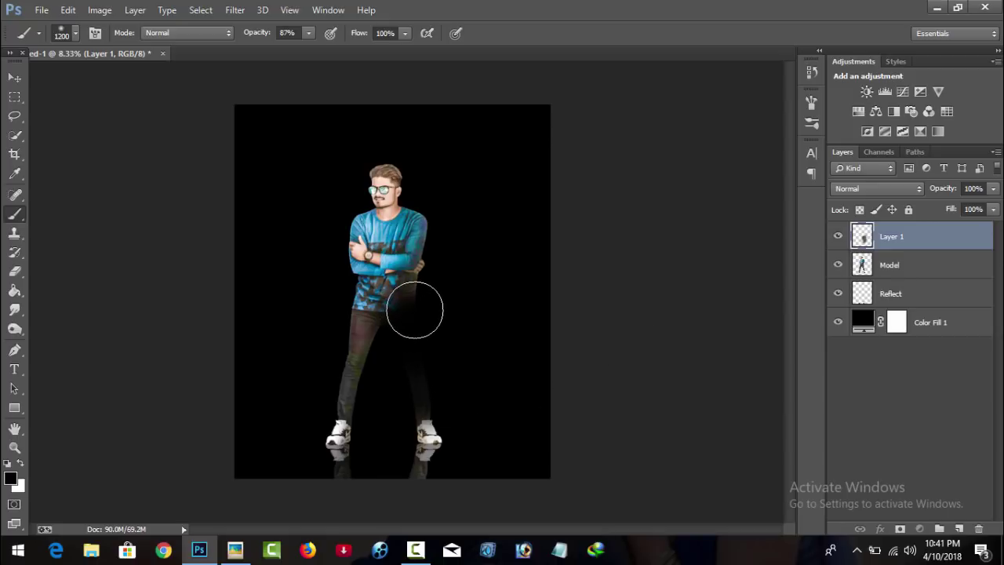
Set the shading layer to 96% opacity and shift it slightly down over the legs
left_click(996, 190)
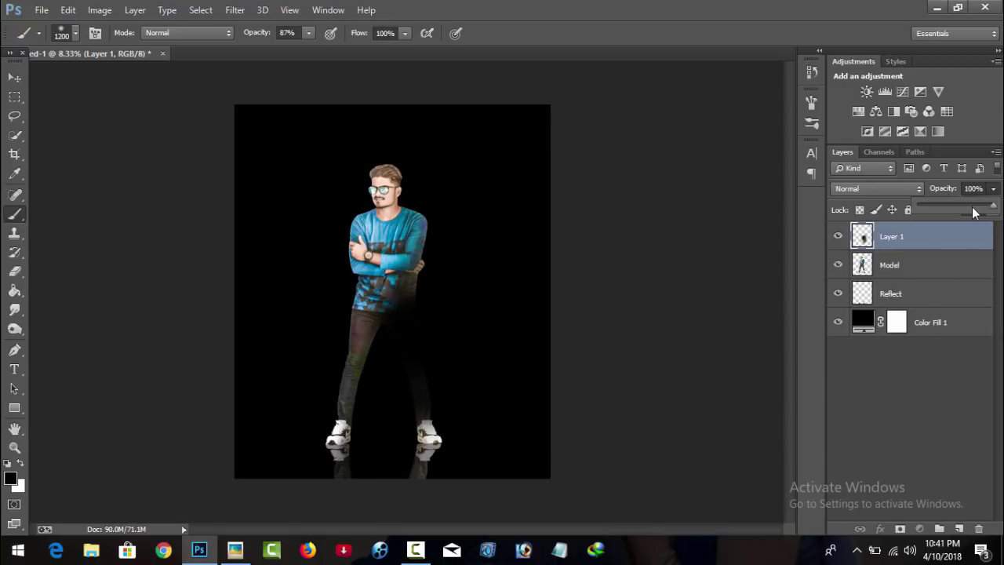
left_click_drag(972, 208, 978, 210)
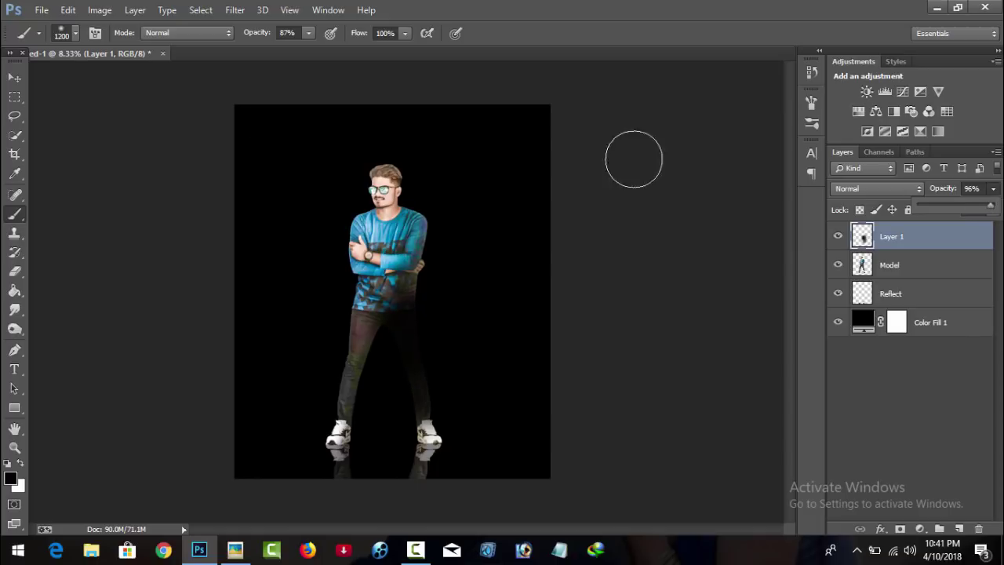
left_click(14, 77)
left_click_drag(464, 315, 461, 329)
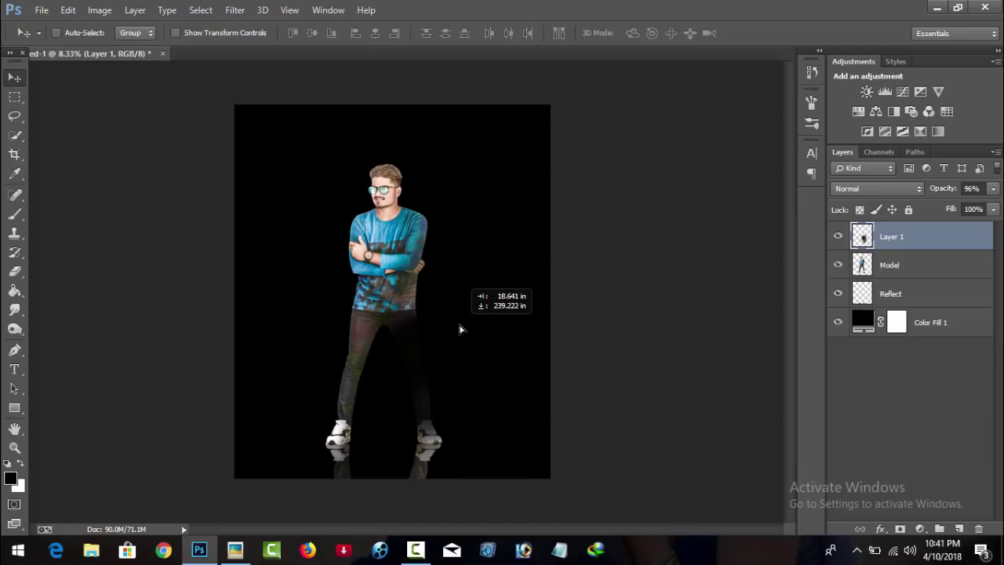
Shift the dark leg shading sideways and enlarge it downward, nudging it up slightly
left_click(415, 549)
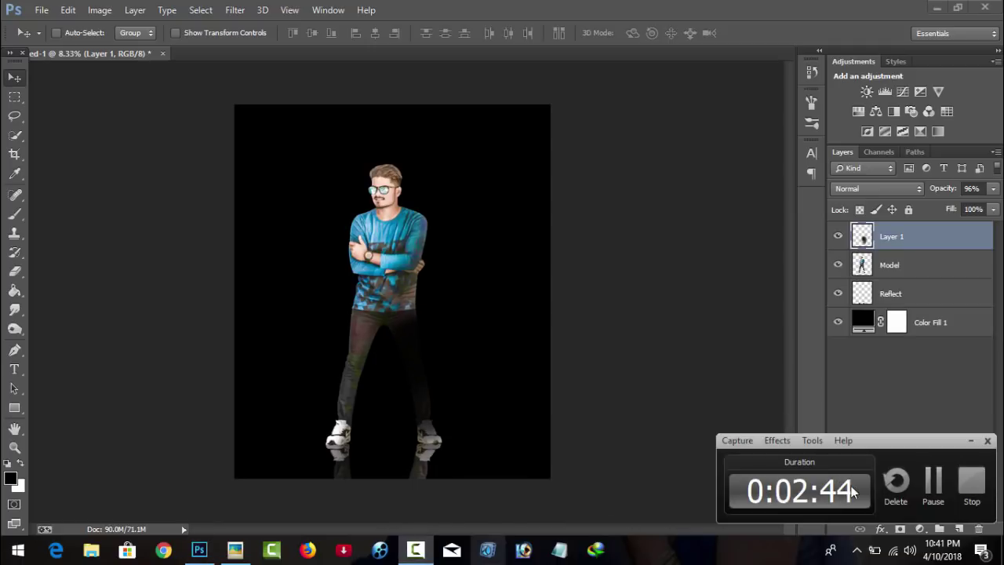
left_click(932, 491)
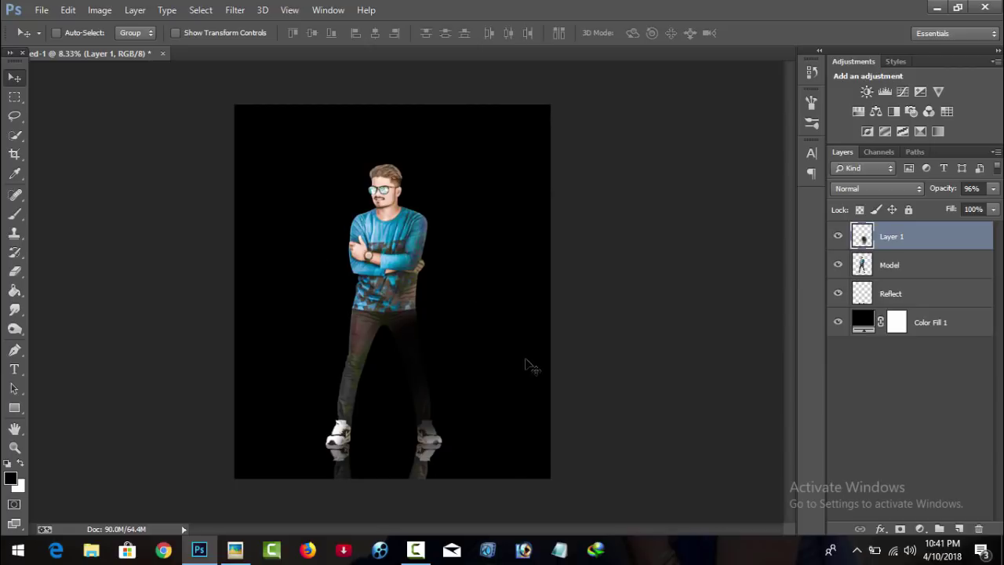
left_click_drag(505, 354, 498, 348)
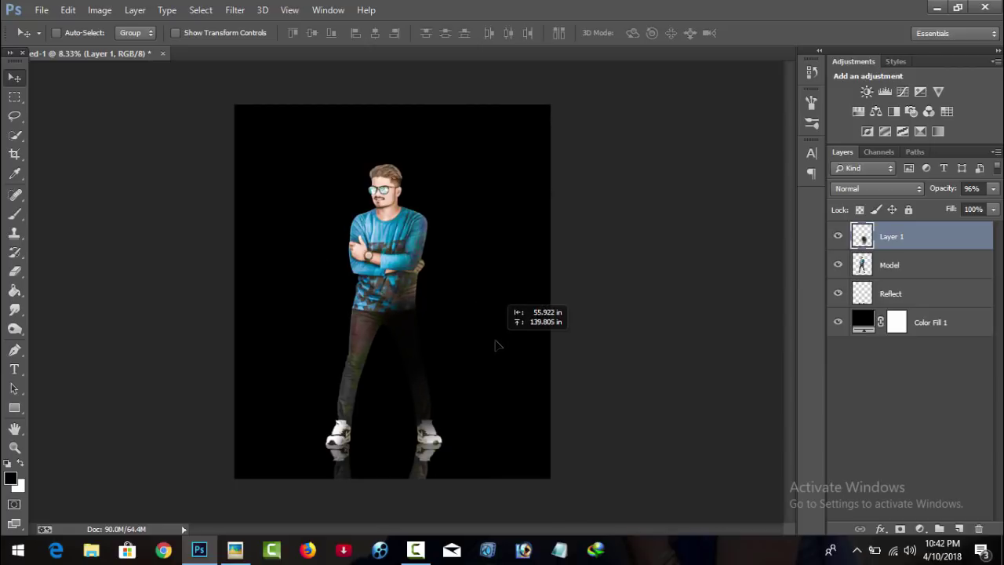
left_click(175, 33)
left_click(493, 468)
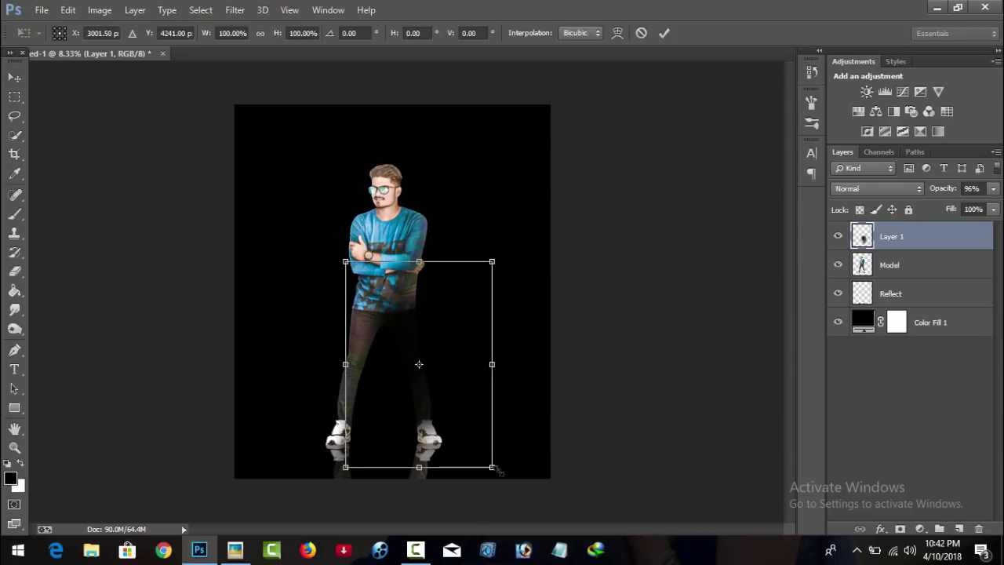
left_click_drag(496, 469, 500, 499)
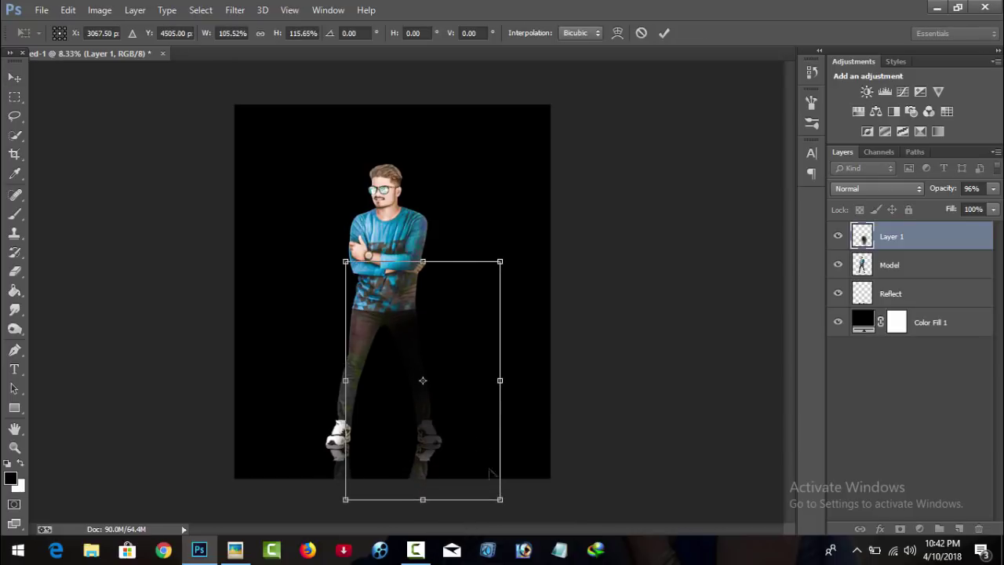
left_click_drag(475, 436, 472, 430)
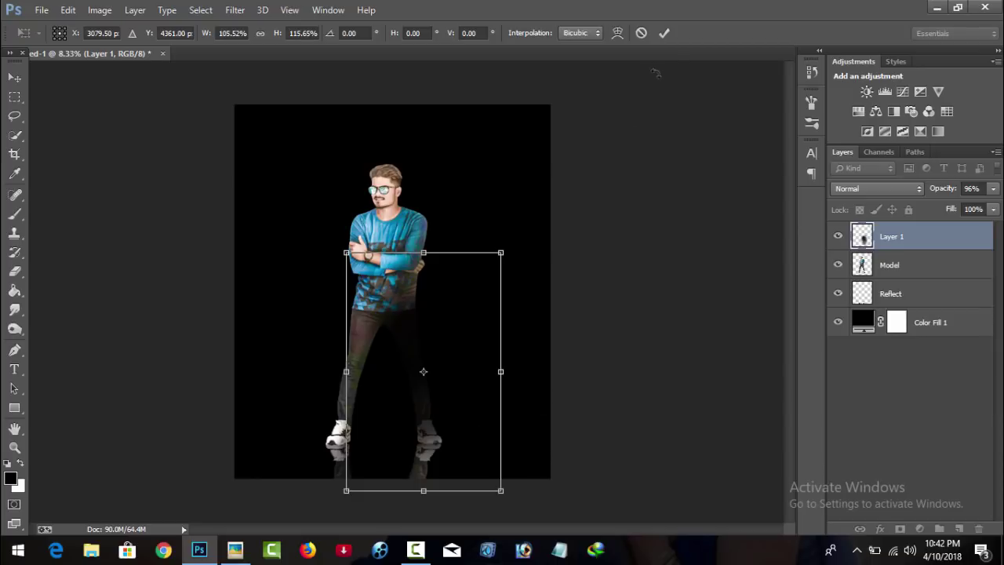
left_click(663, 40)
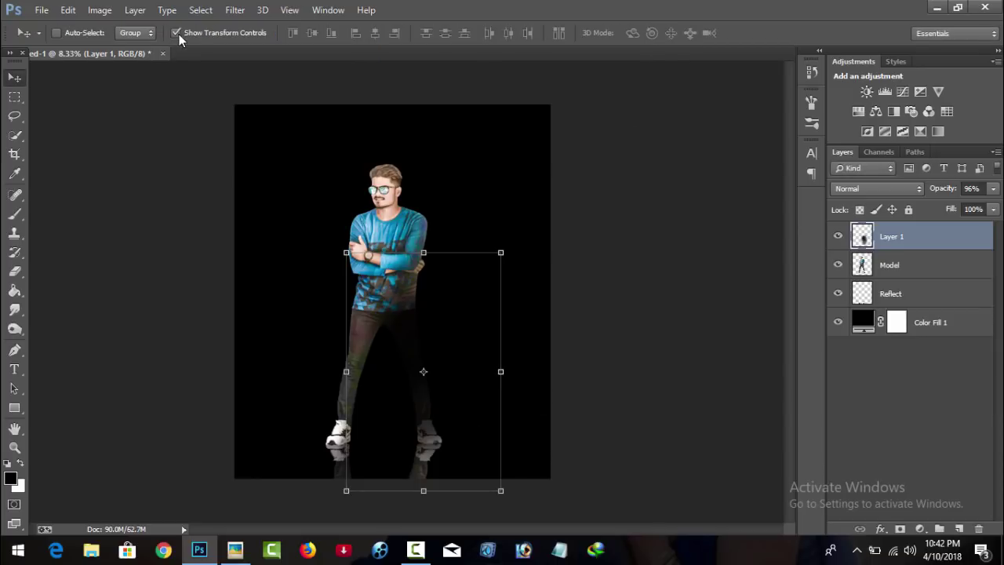
left_click(176, 32)
left_click(422, 322)
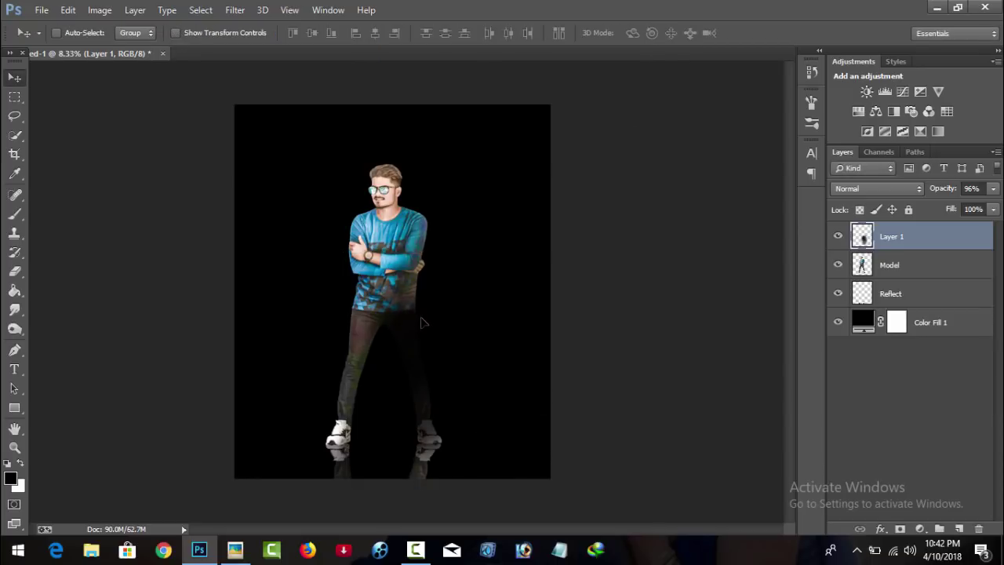
Try erasing the shading with a larger eraser, then undo the erase
left_click(11, 278)
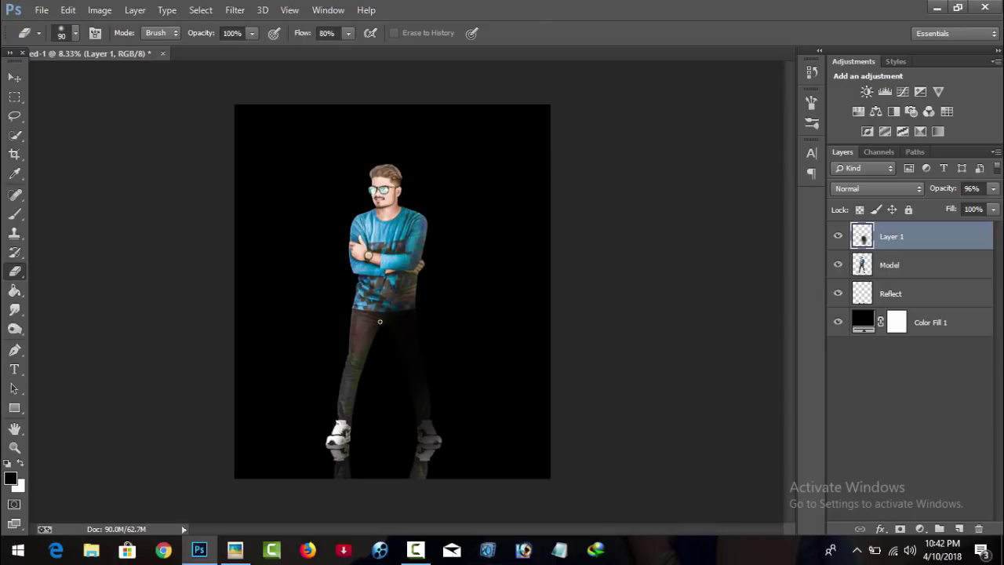
key("bracketright")
key("bracketright")
key("bracketright")
key("bracketright")
key("bracketright")
key("bracketright")
key("bracketright")
key("bracketright")
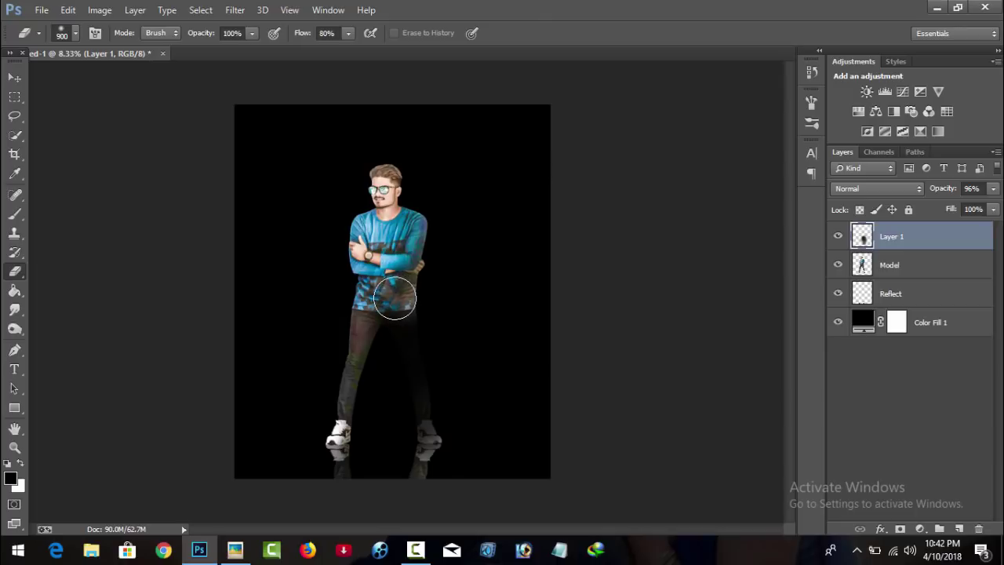
left_click(68, 9)
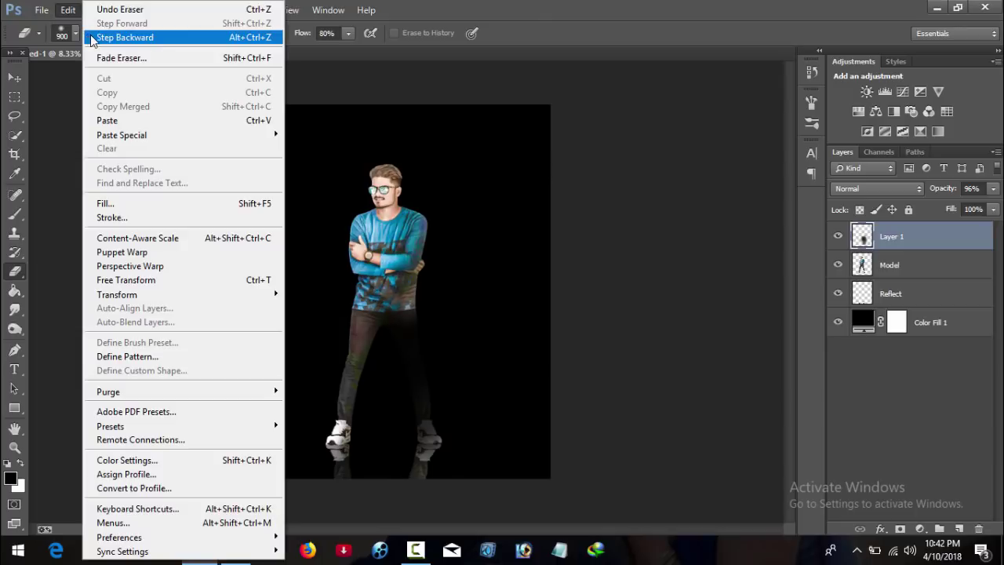
left_click(94, 36)
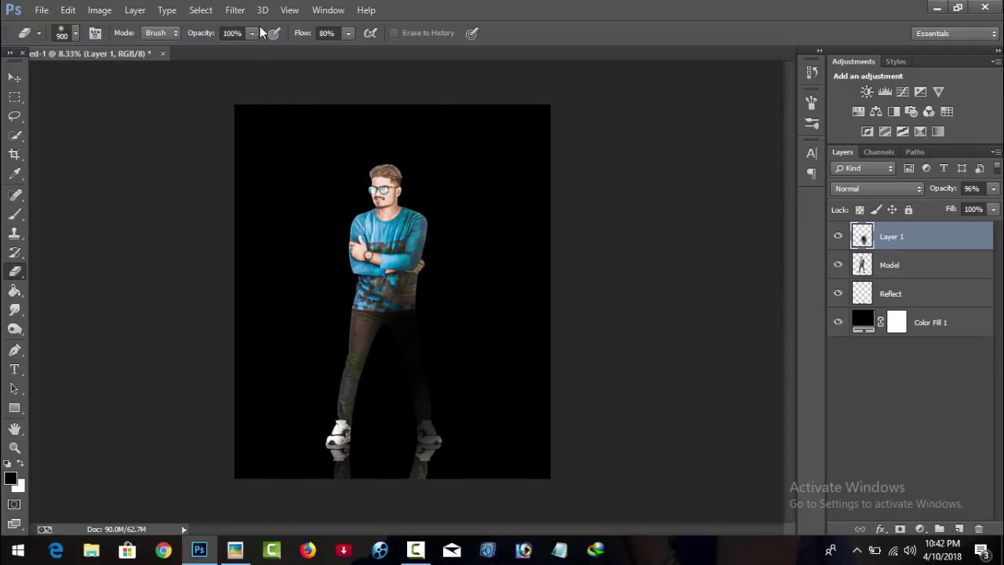
Stretch the shading further down and right, shifting it slightly left
left_click(14, 77)
left_click(175, 33)
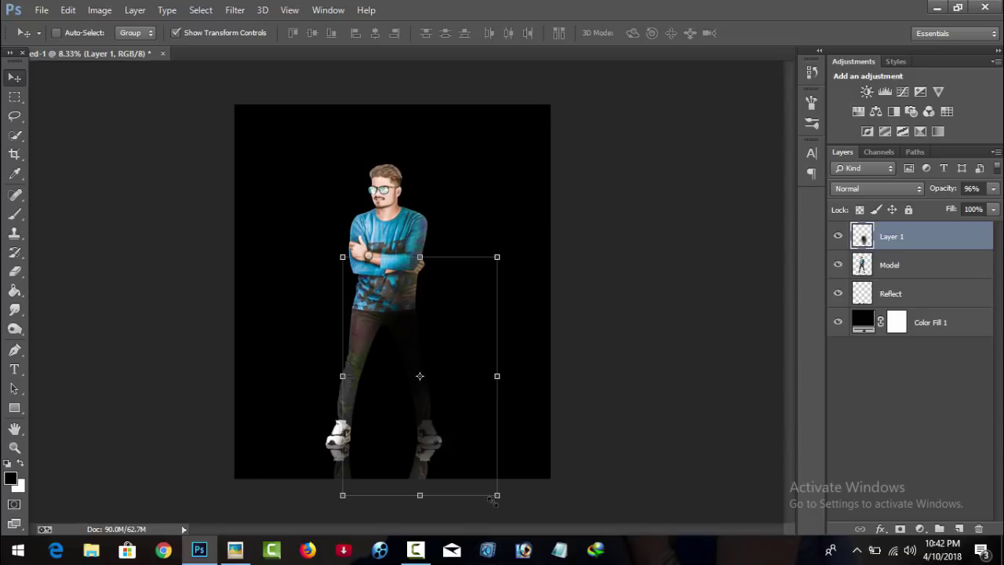
left_click_drag(495, 496, 507, 528)
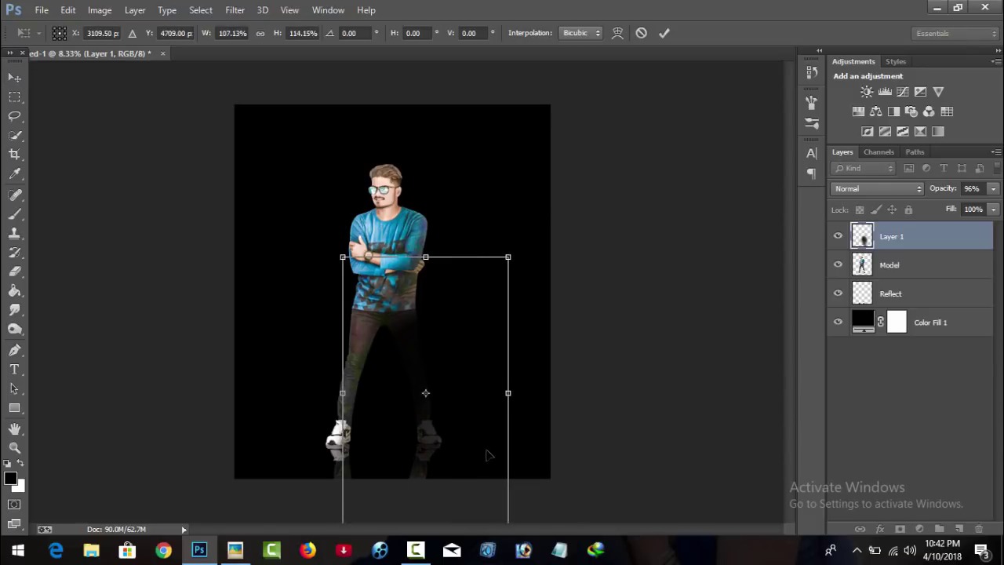
left_click_drag(486, 455, 473, 451)
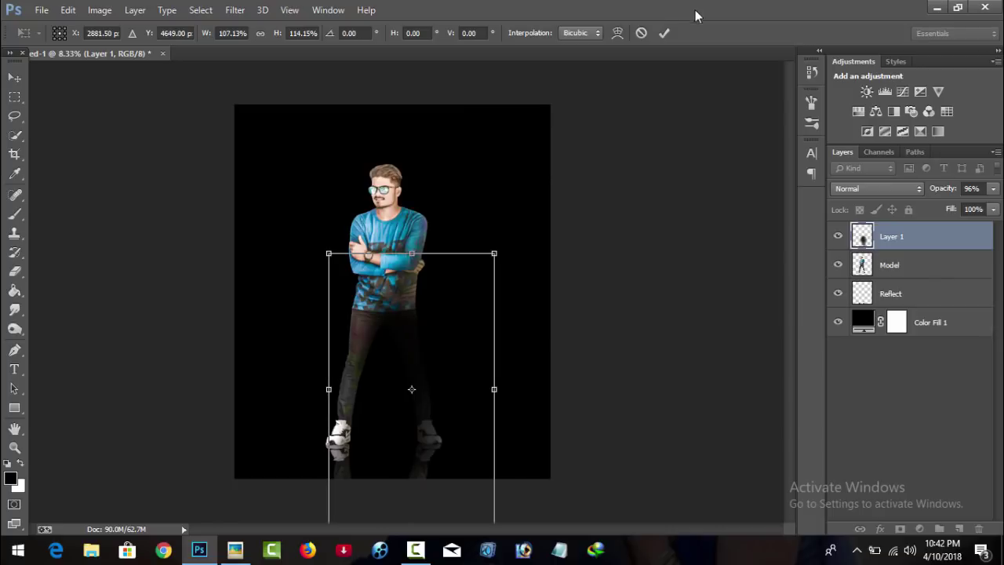
left_click(666, 32)
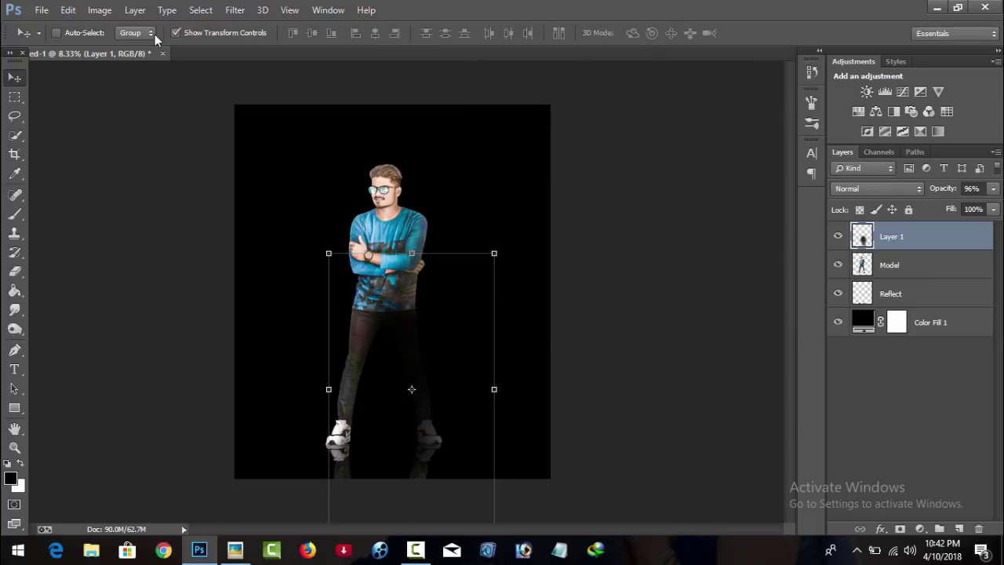
left_click(175, 33)
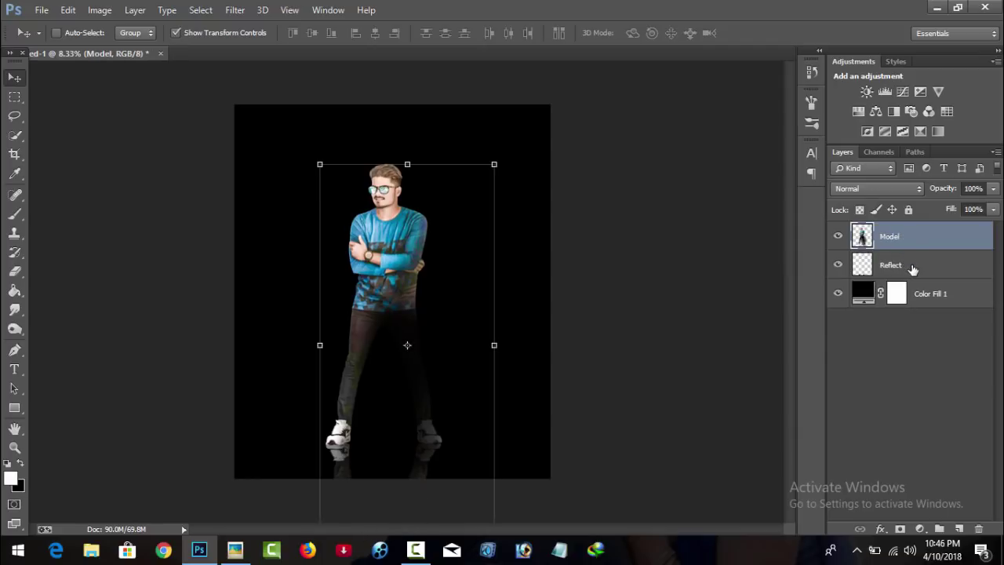
Stamp a merged Layer 1 on top and group Model, Reflect and Color Fill 1 into Group 1
left_click(913, 269, "shift")
left_click(930, 297, "shift")
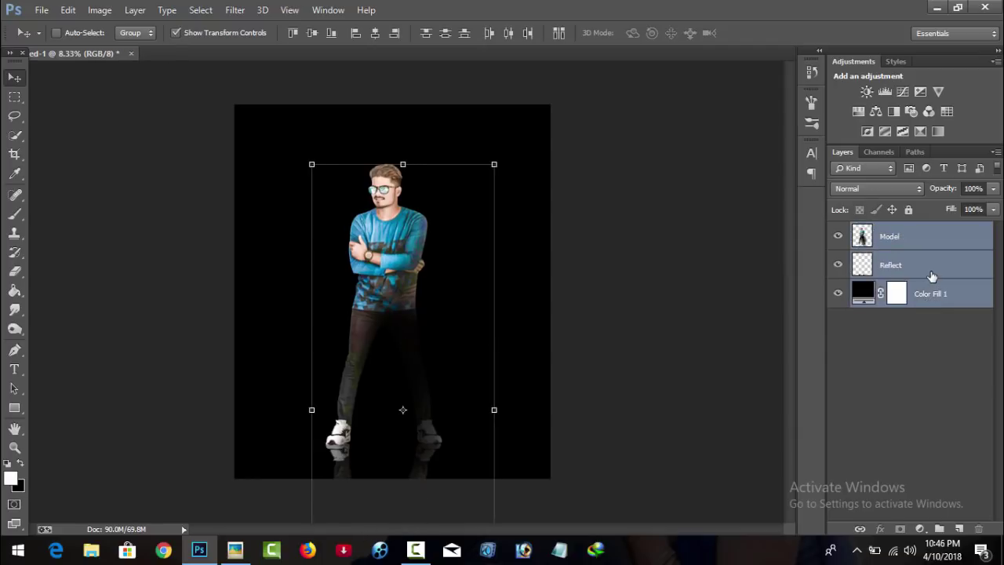
key("ctrl+alt+shift+e")
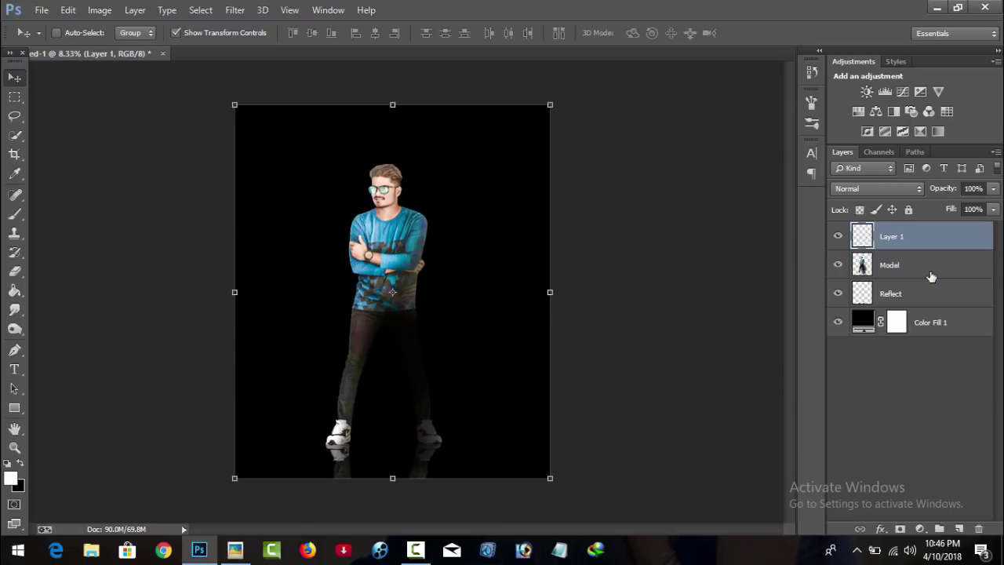
left_click(963, 276)
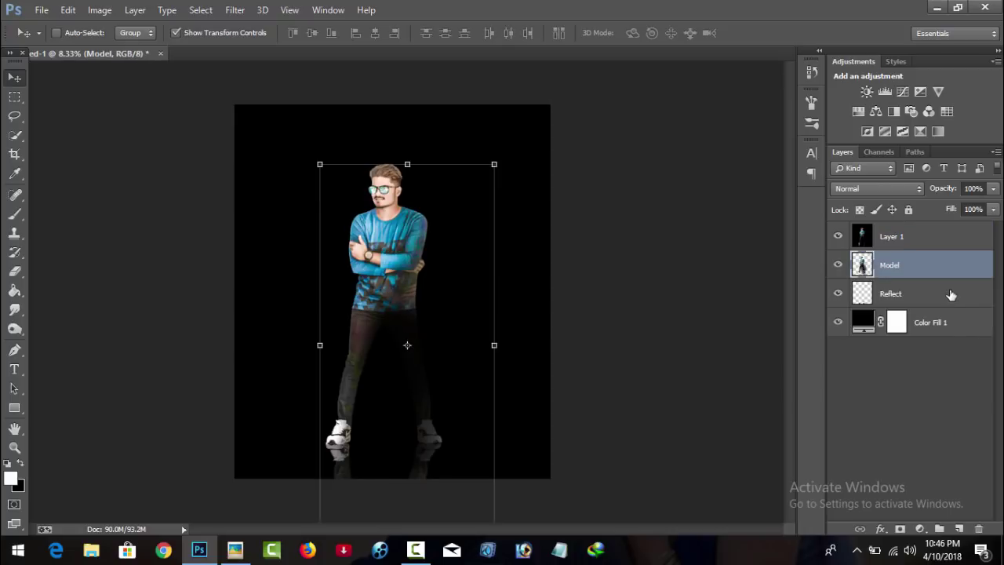
left_click(958, 321, "shift")
mouse_move(959, 329)
left_mouse_down()
mouse_move(962, 527)
mouse_move(939, 528)
left_mouse_up()
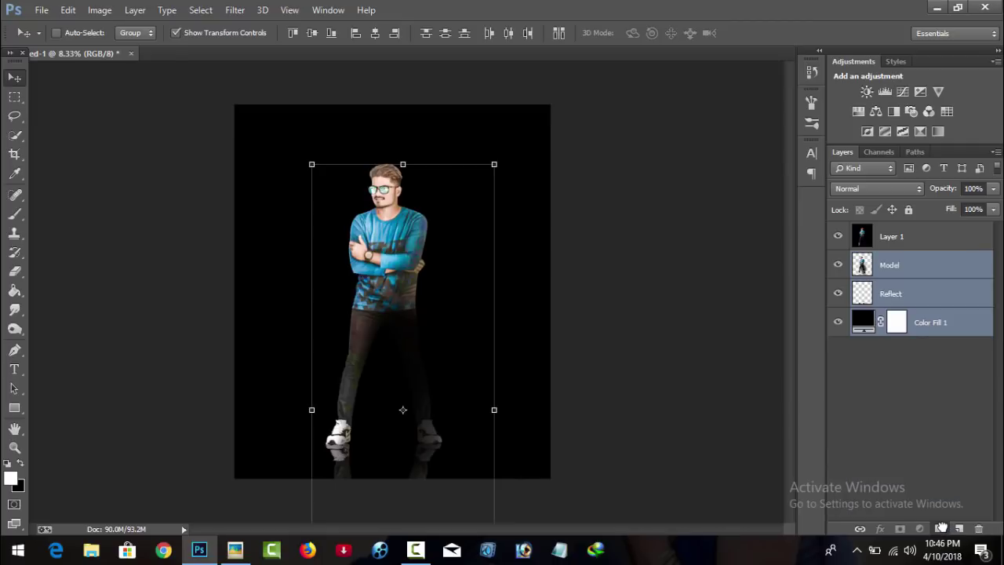
left_click(900, 243)
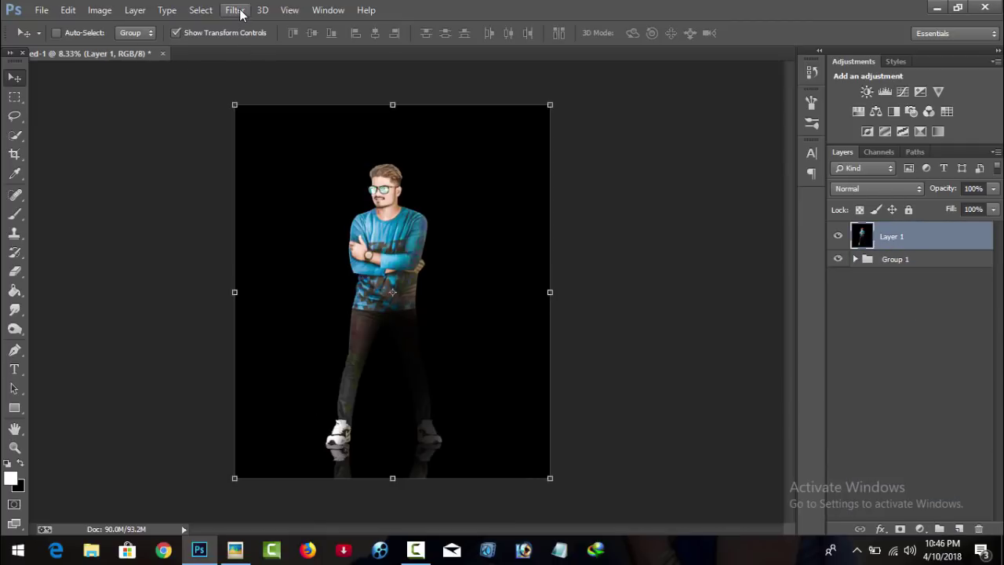
Try a smaller soft white glow beside the arm, then undo it and reselect Layer 1
left_click(14, 213)
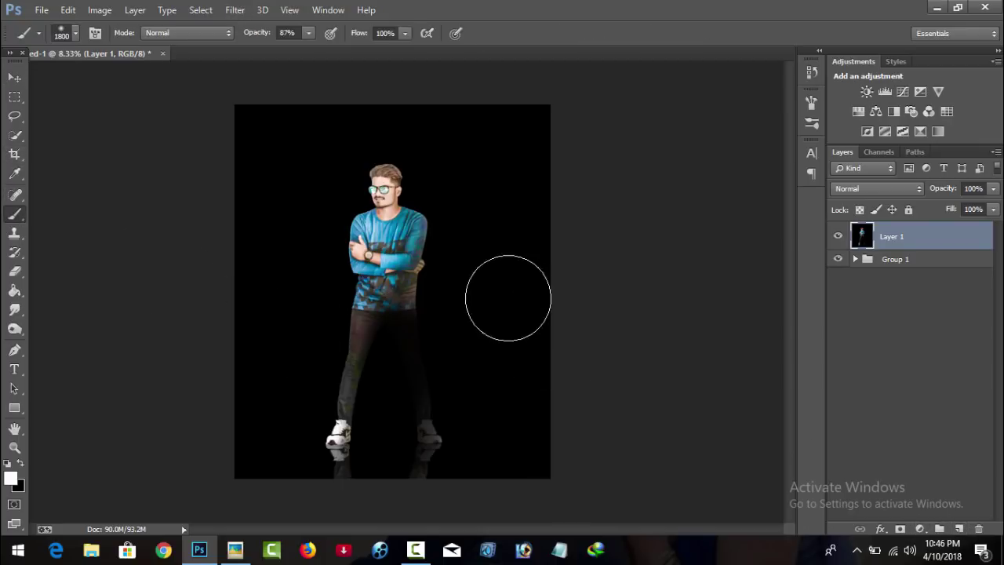
key("bracketleft")
key("bracketleft")
key("bracketleft")
key("bracketleft")
key("bracketleft")
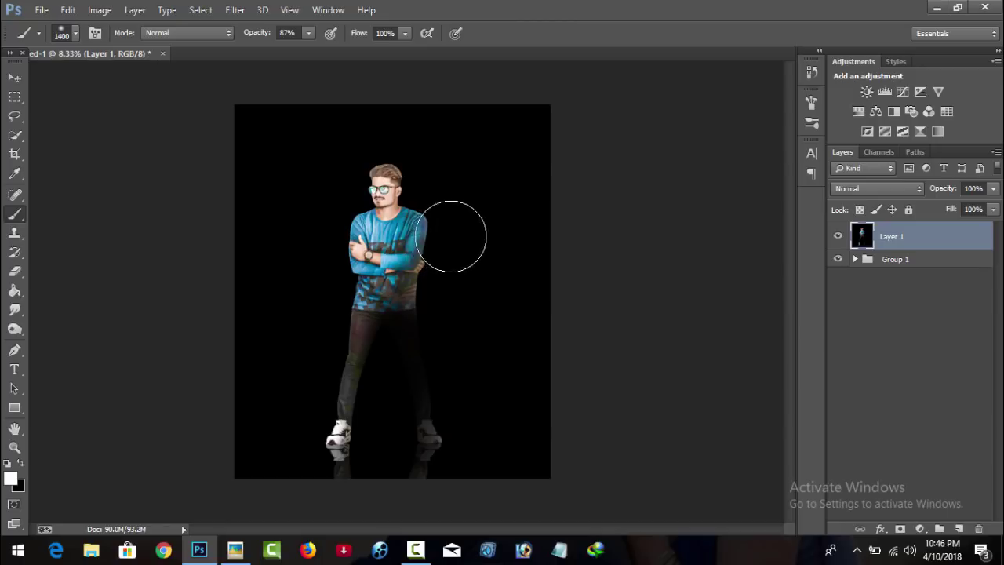
key("bracketleft")
key("bracketleft")
key("bracketleft")
left_click(436, 248)
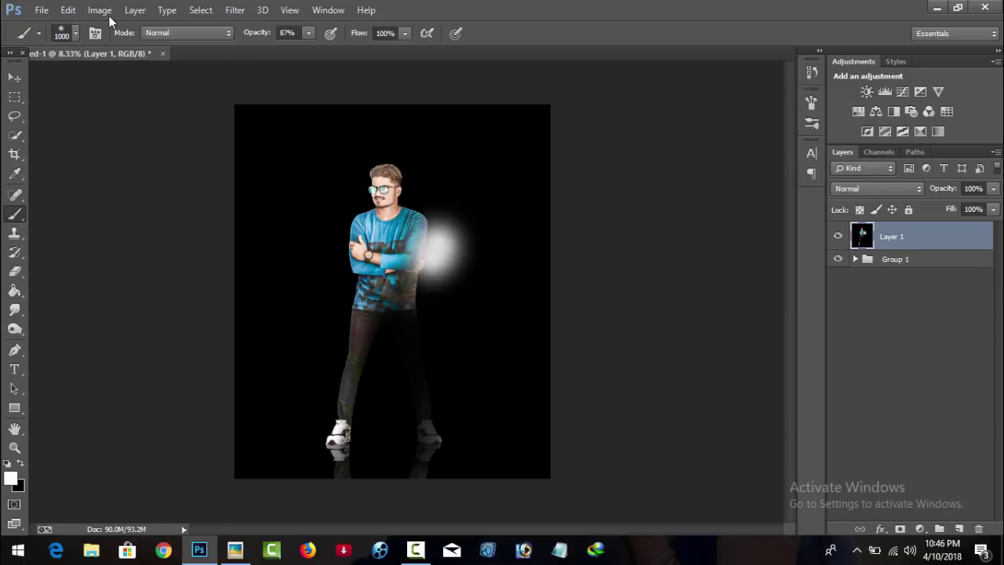
left_click(68, 9)
left_click(116, 38)
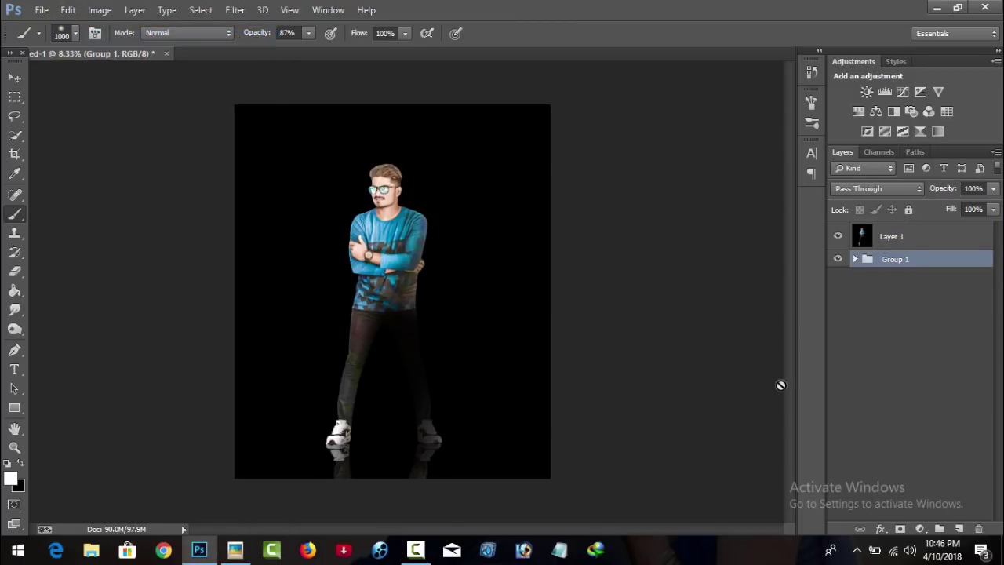
left_click(892, 240)
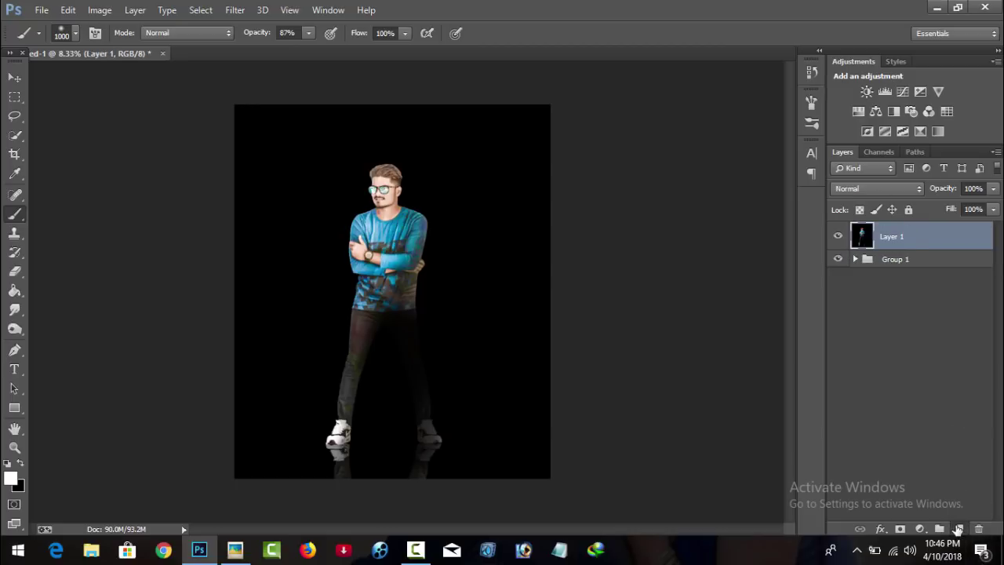
On a new Layer 2, darken the shirt's right edge with a smaller black brush
left_click(959, 529)
left_click(11, 477)
left_click(502, 296)
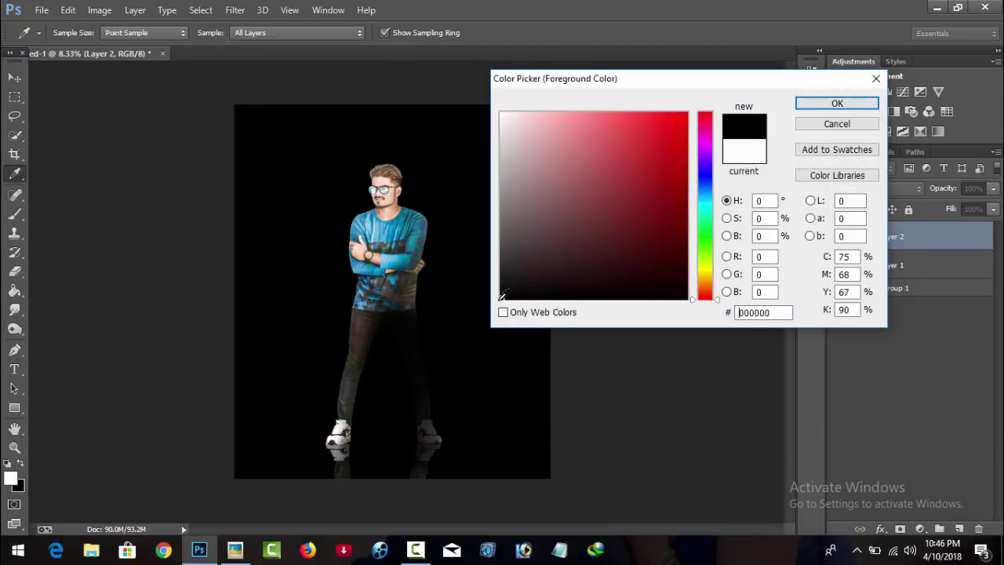
left_click(860, 108)
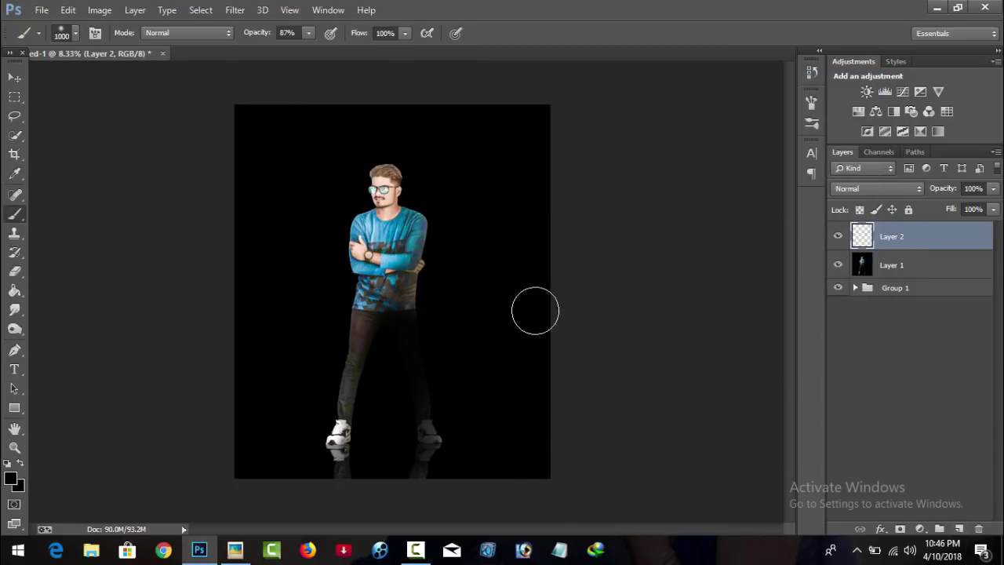
key("bracketleft")
key("bracketleft")
key("bracketleft")
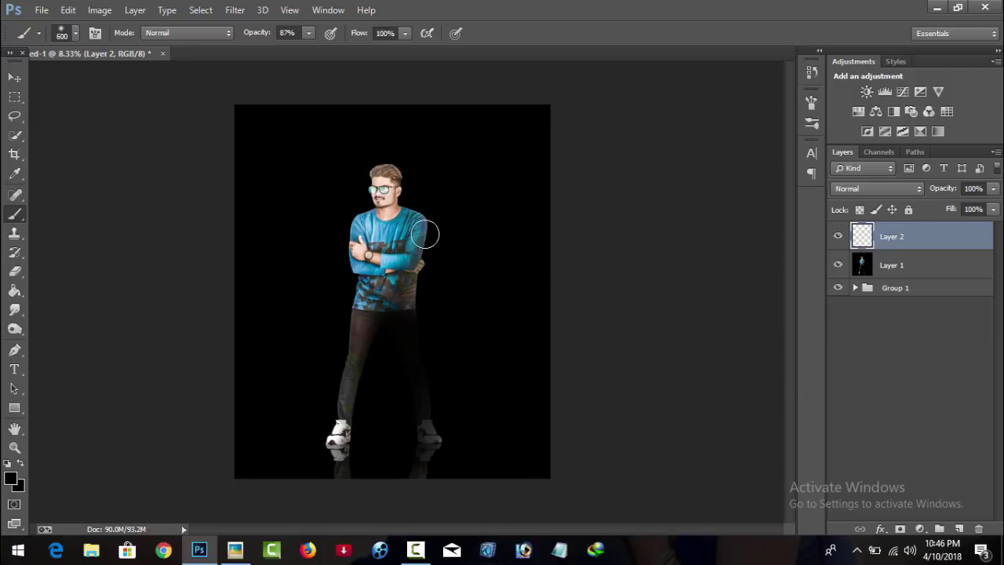
left_click_drag(425, 234, 418, 312)
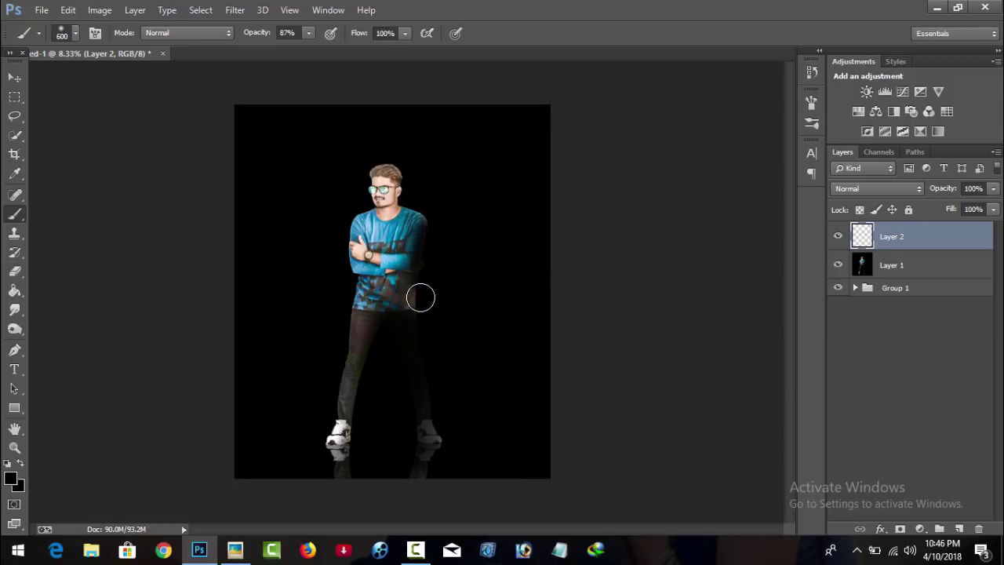
Paint another stroke along the shirt's right edge and set Layer 2 opacity to 83%
left_click(992, 189)
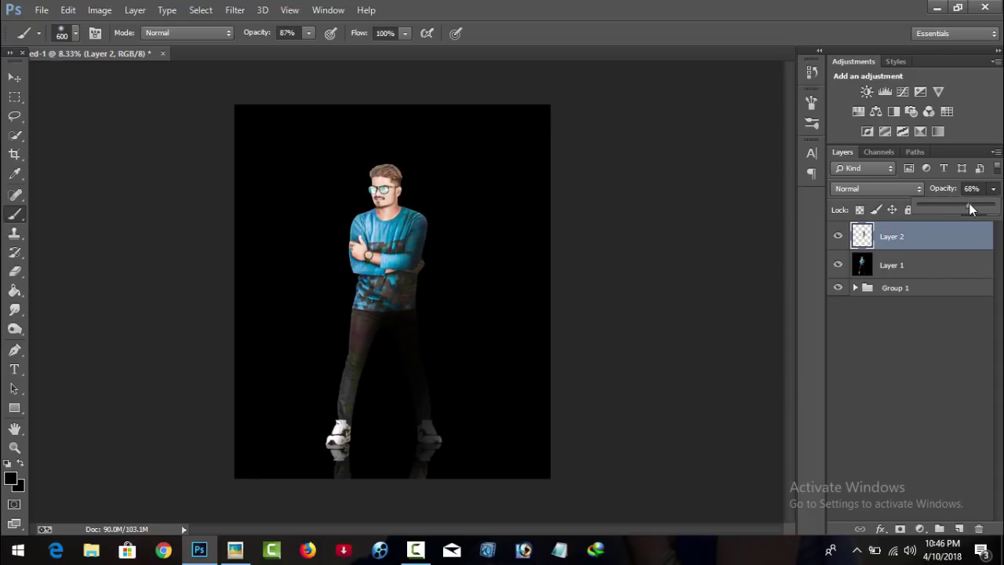
left_click(432, 223)
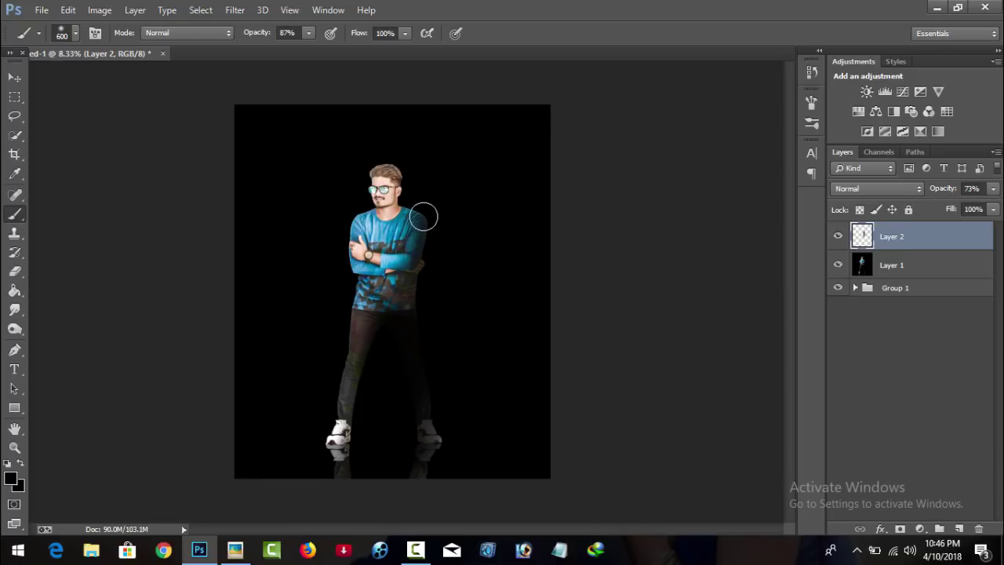
left_click_drag(426, 216, 423, 289)
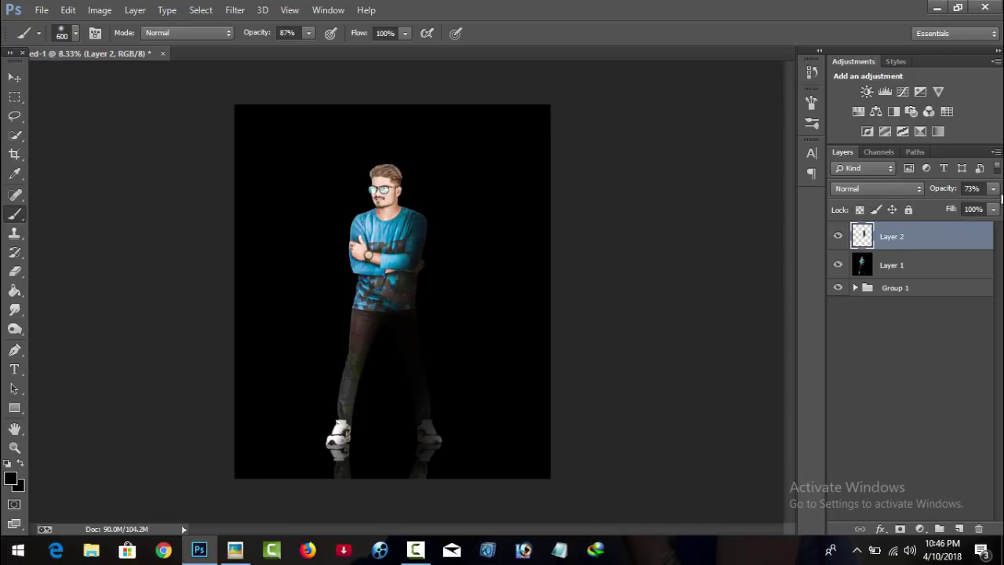
left_click(993, 188)
left_click_drag(989, 207, 990, 206)
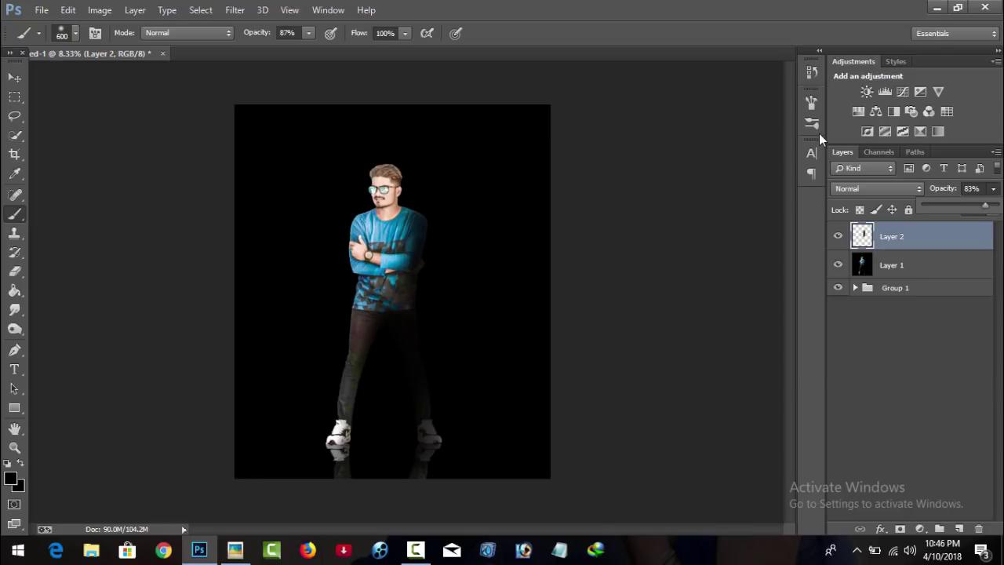
Merge Layer 2 into Layer 1, then lower Contrast, Shadows, Blacks and Clarity in Camera Raw
right_click(932, 251)
left_click(724, 421)
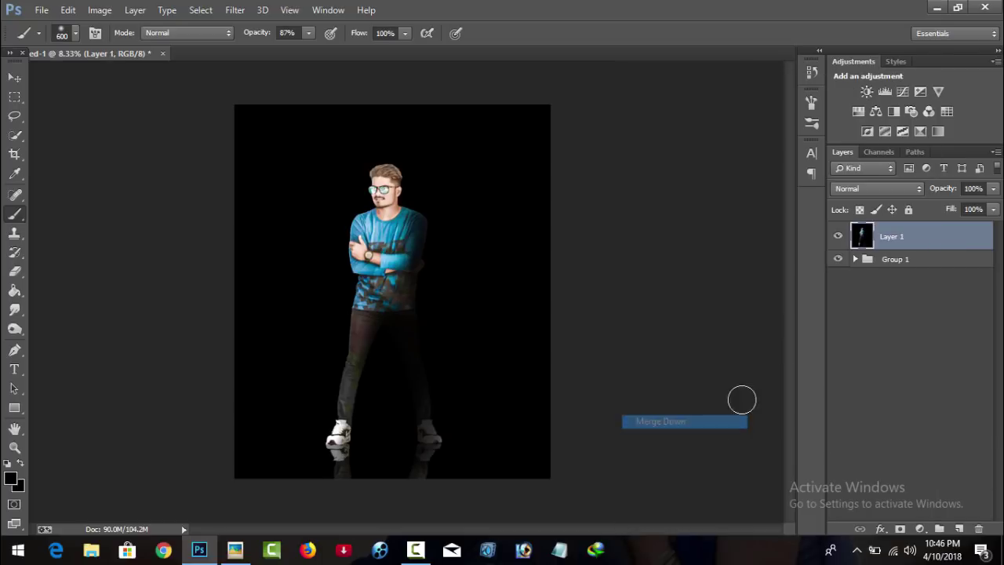
left_click(233, 9)
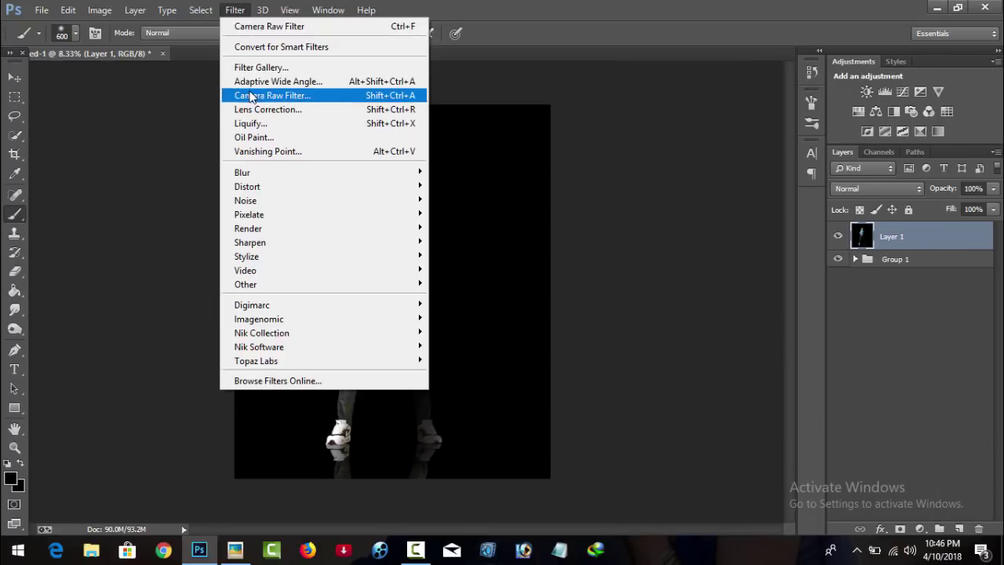
left_click(251, 95)
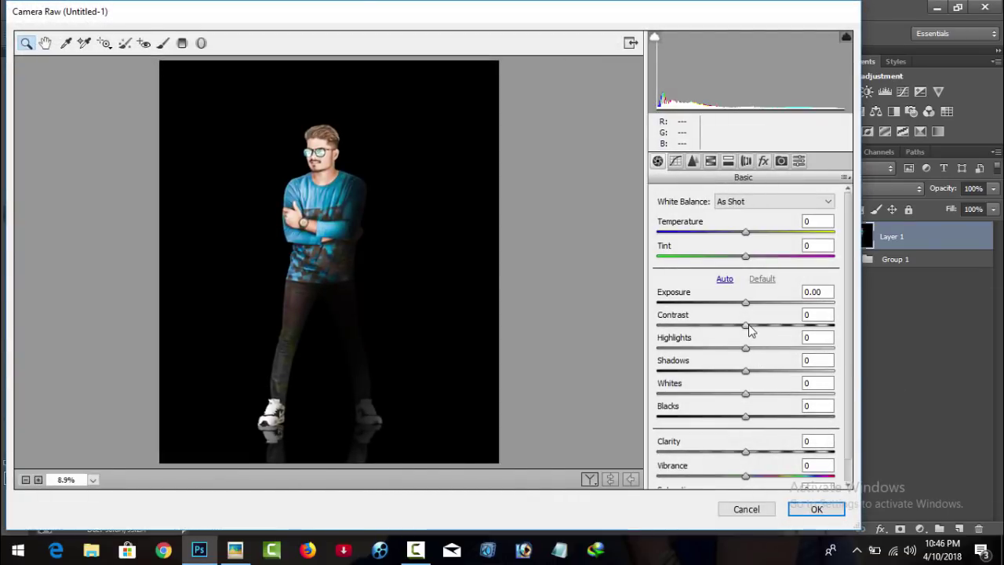
left_click_drag(745, 325, 737, 328)
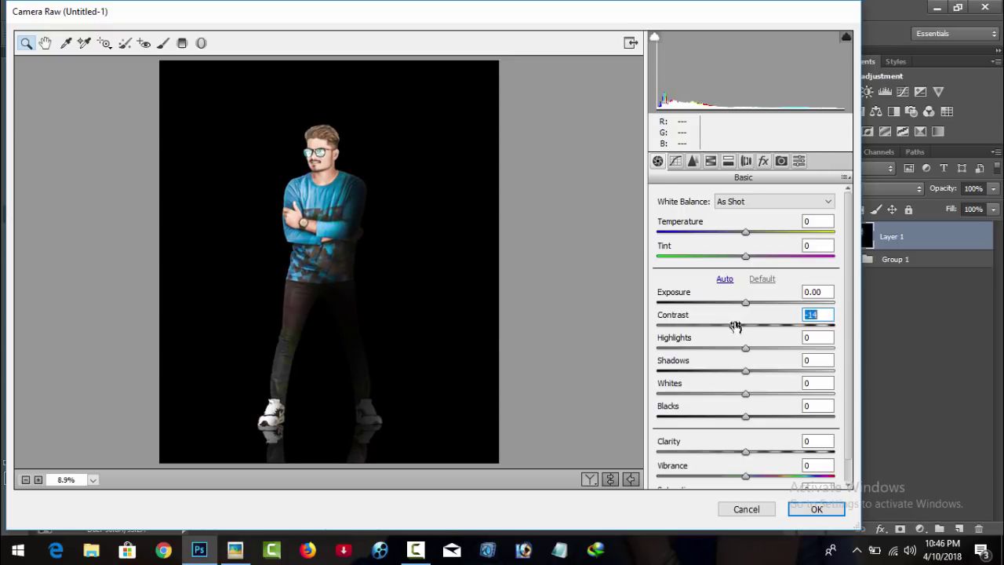
mouse_move(745, 371)
left_mouse_down()
mouse_move(721, 373)
mouse_move(737, 373)
left_mouse_up()
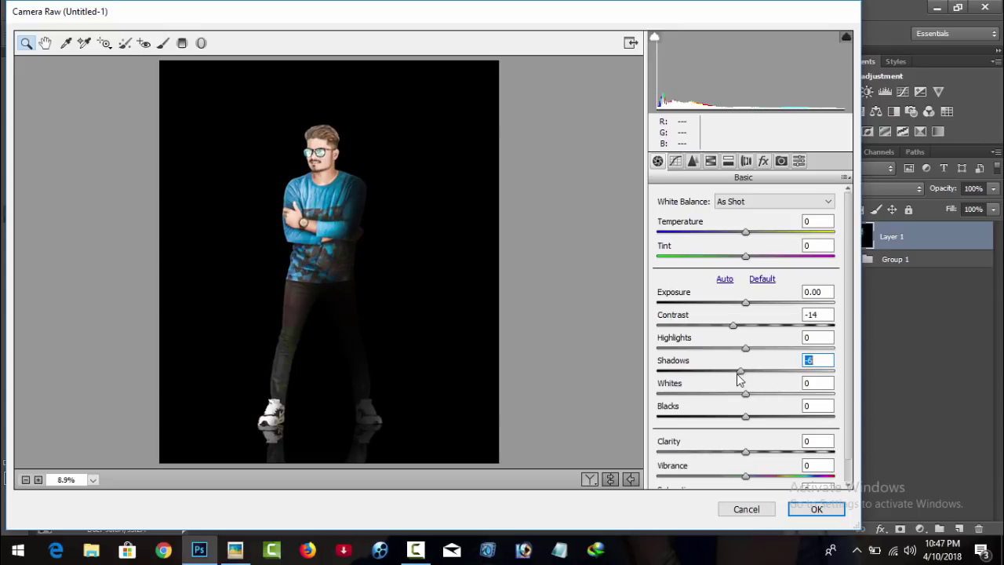
left_click_drag(746, 416, 735, 416)
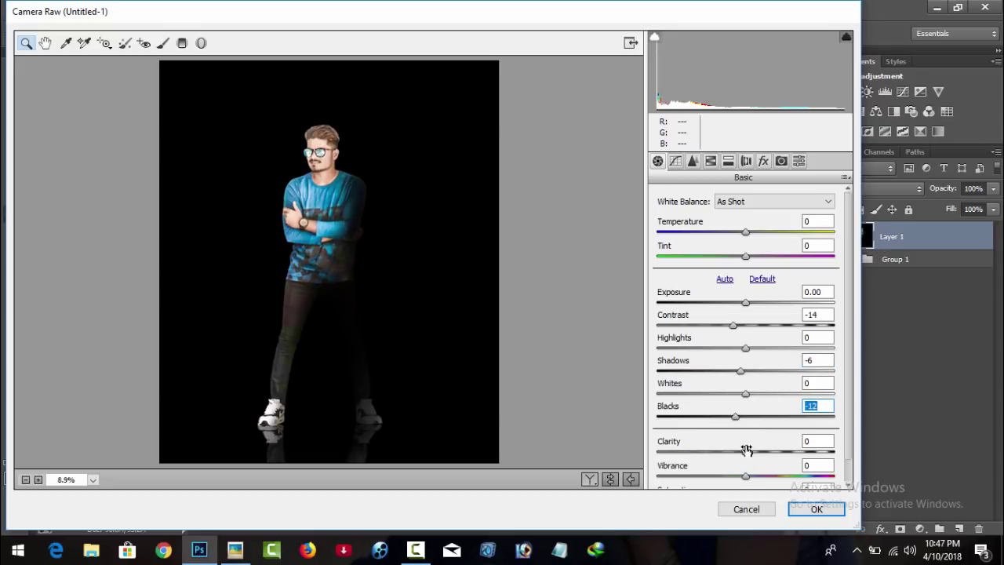
left_click_drag(746, 449, 732, 452)
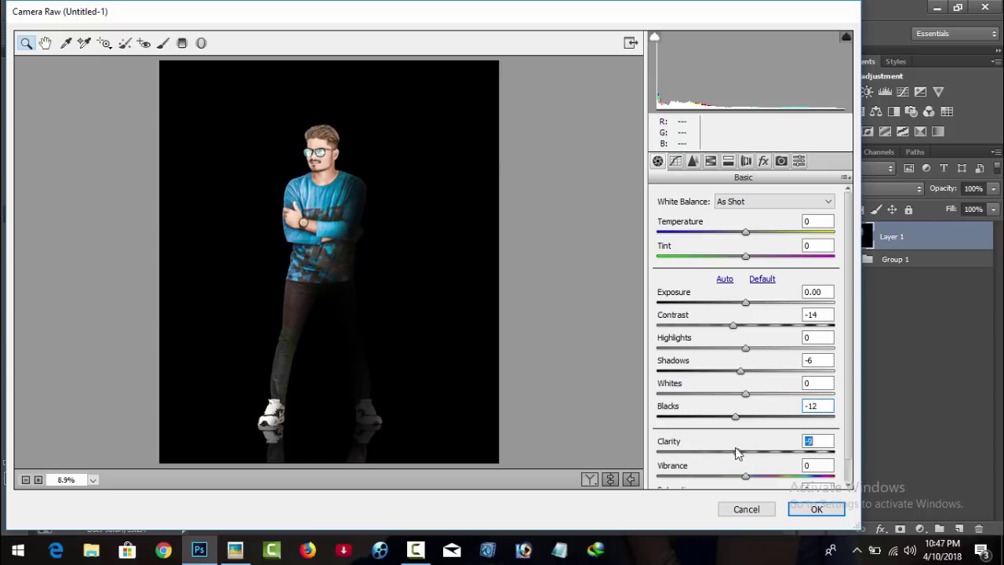
Add luminance noise reduction, an edge vignette and +36 Blues saturation, then apply
left_click(693, 163)
left_click_drag(665, 346, 720, 344)
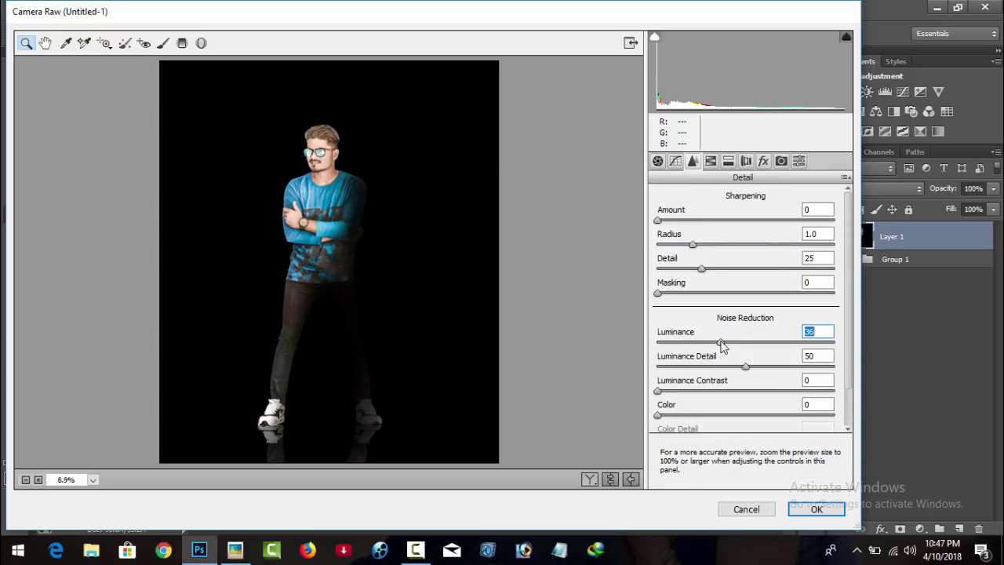
left_click(710, 160)
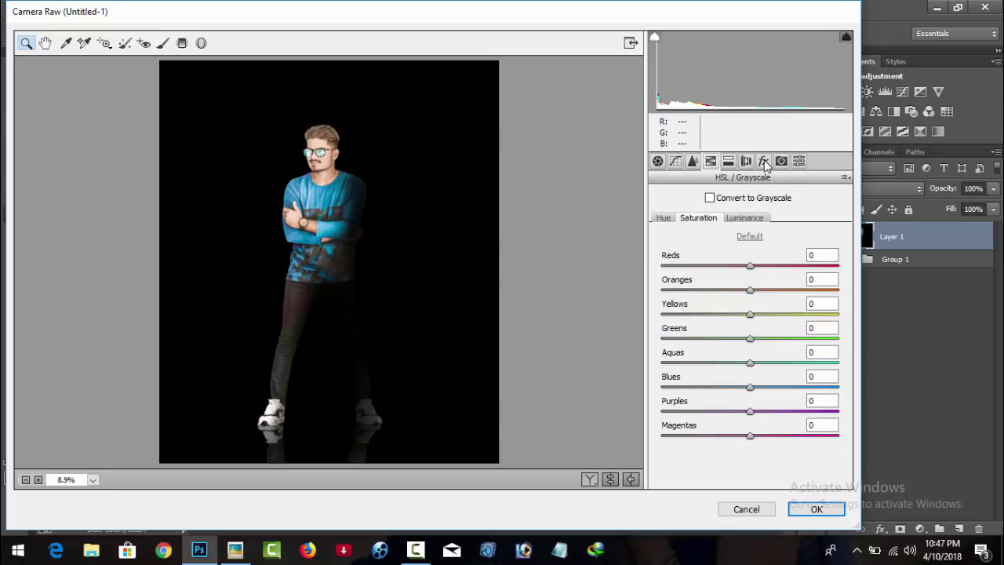
left_click(763, 161)
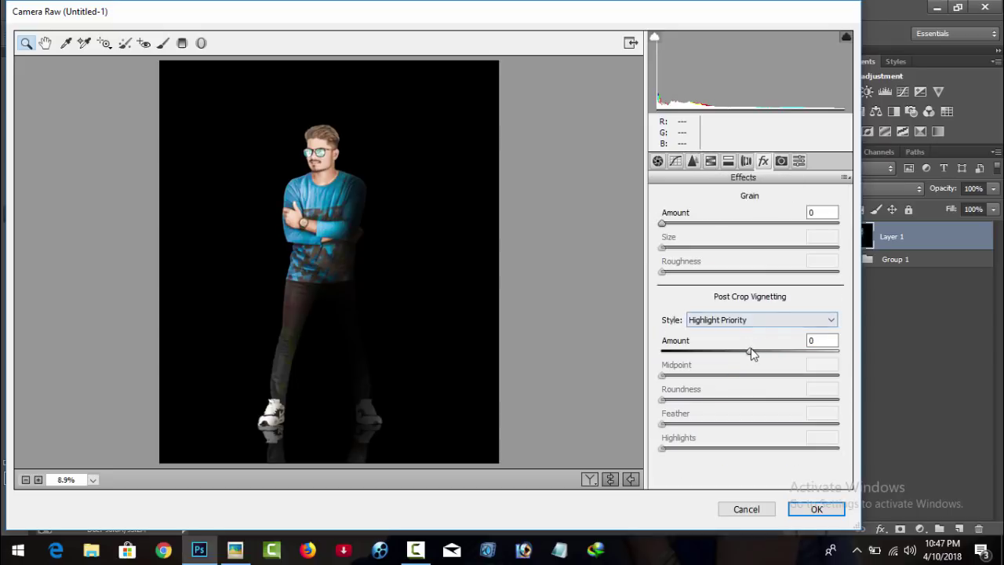
mouse_move(750, 353)
left_mouse_down()
mouse_move(690, 337)
mouse_move(715, 339)
left_mouse_up()
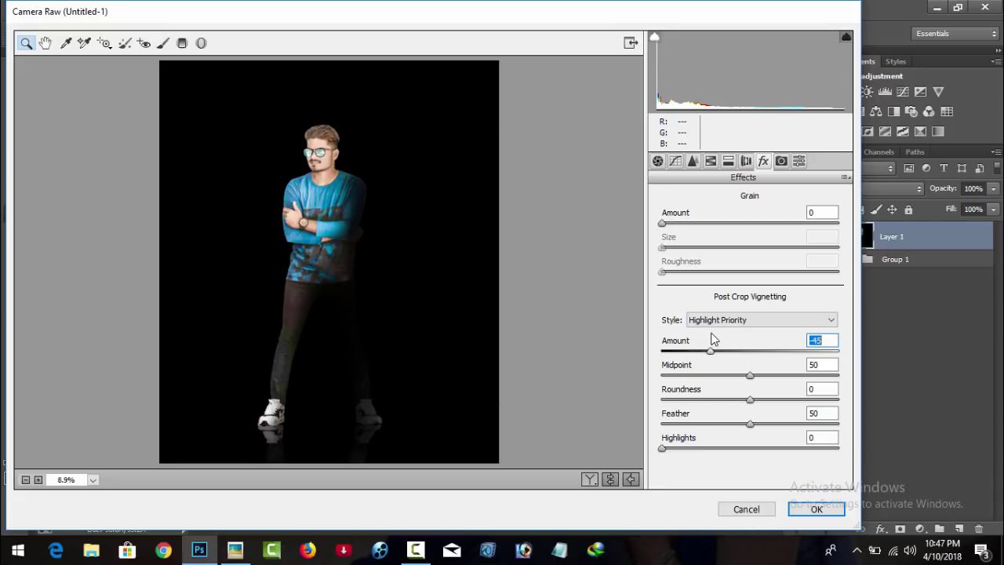
left_click(709, 162)
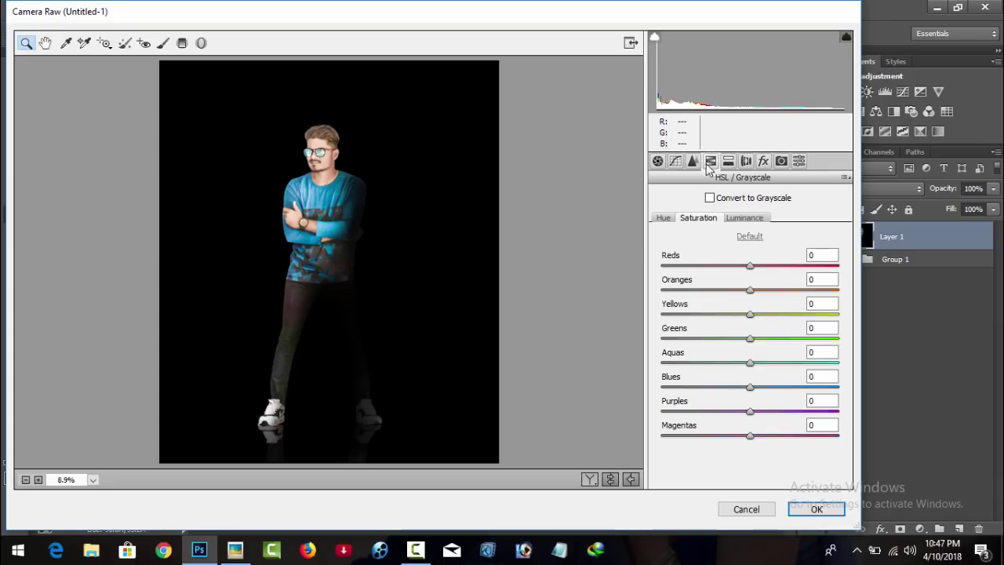
mouse_move(750, 387)
left_mouse_down()
mouse_move(734, 385)
mouse_move(795, 362)
left_mouse_up()
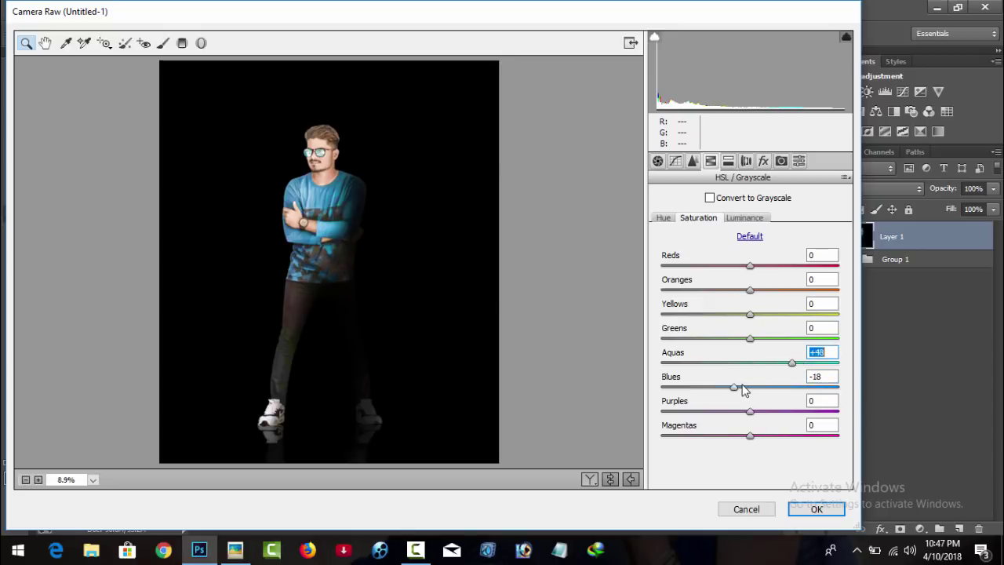
left_click_drag(734, 386, 783, 386)
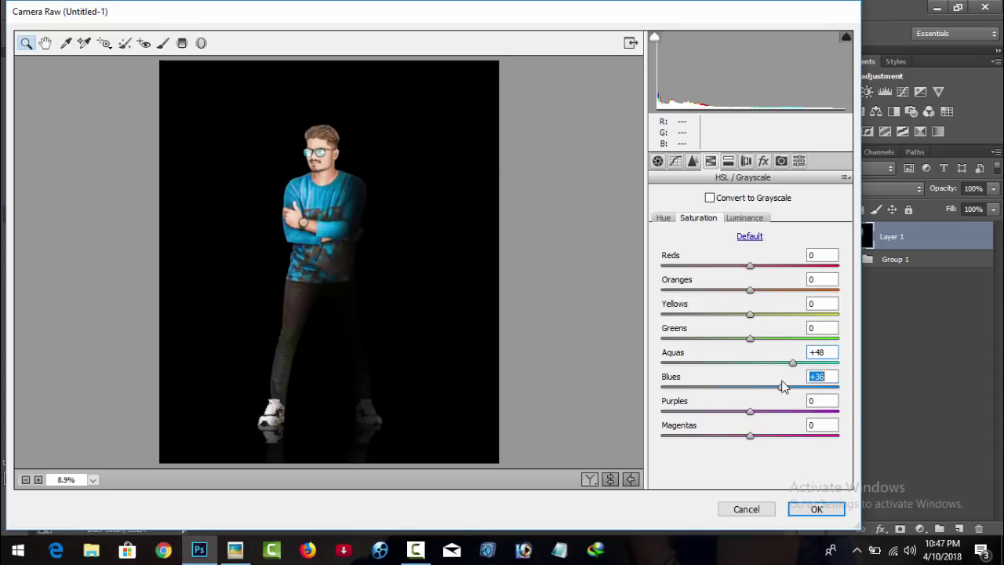
left_click(818, 508)
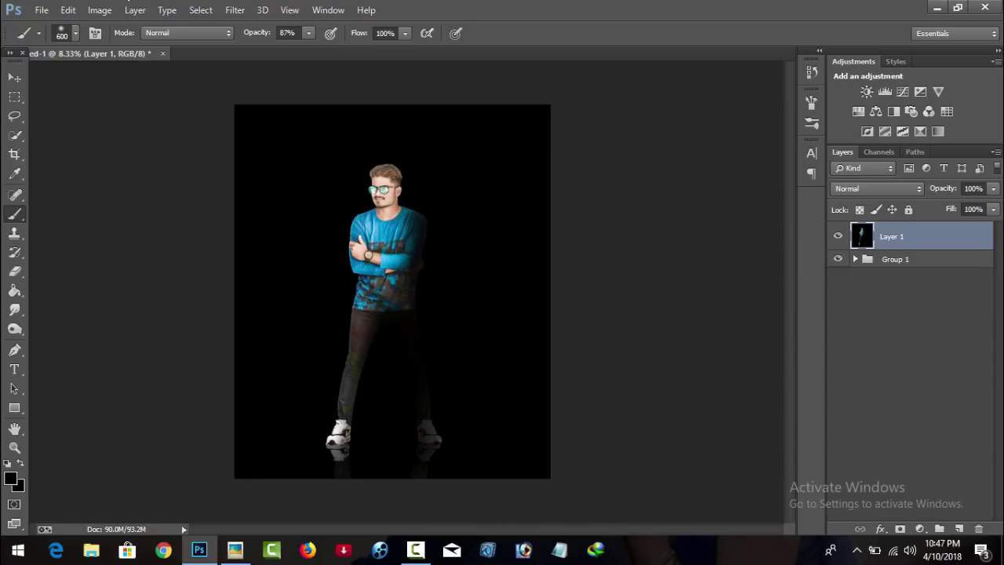
Add a new empty layer named Light
left_click(958, 529)
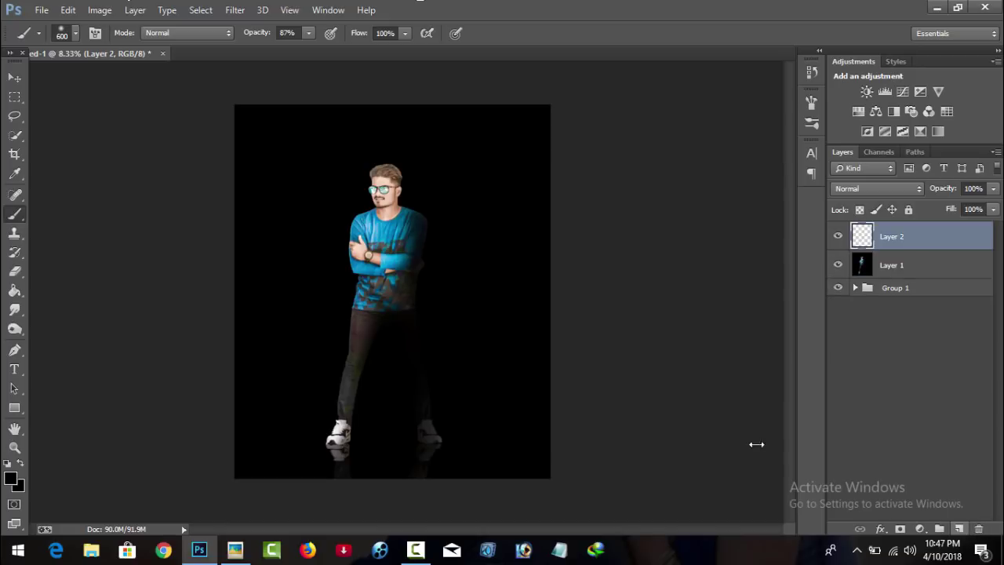
double_click(895, 238)
type("Light")
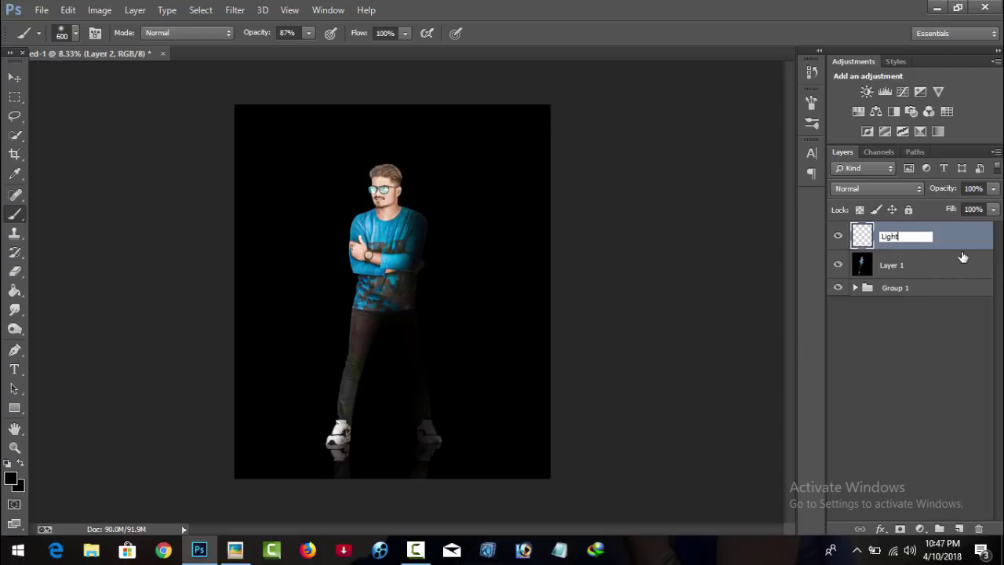
key("Return")
Paint a soft white glow with a large brush beside the man's head
left_click(11, 480)
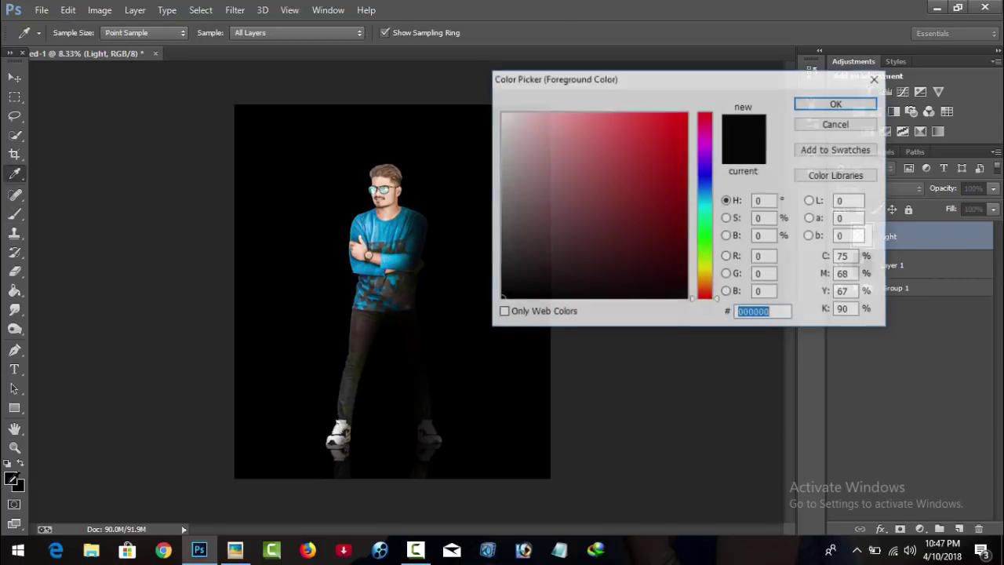
left_click_drag(533, 130, 458, 57)
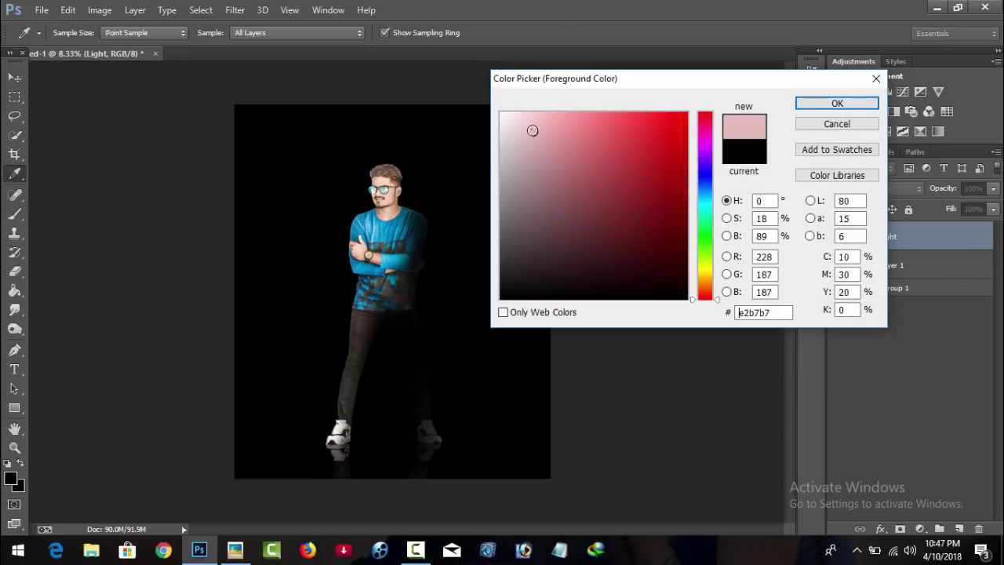
left_click(808, 108)
key("b")
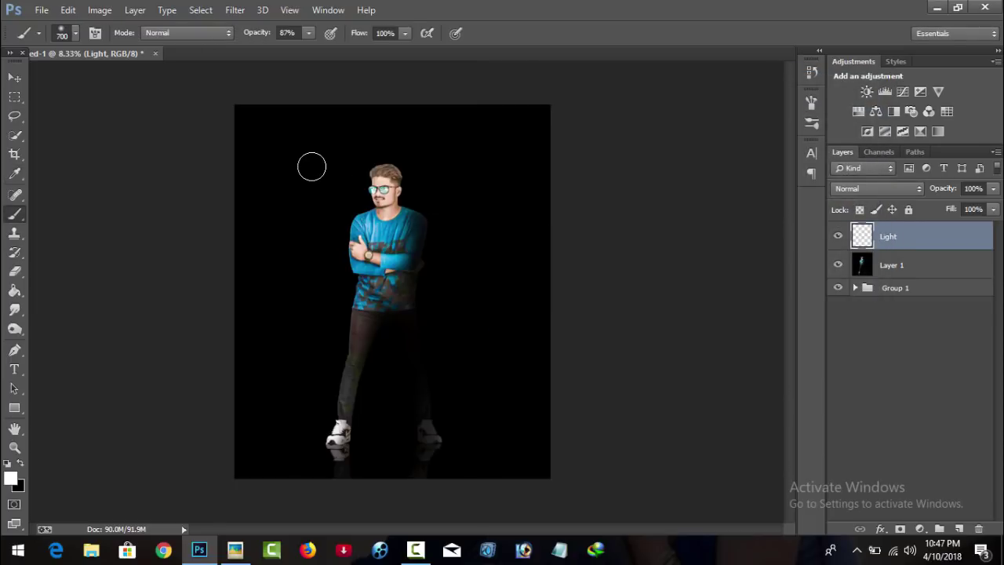
key("bracketright")
key("bracketright")
key("bracketright")
key("bracketright")
key("bracketright")
key("bracketright")
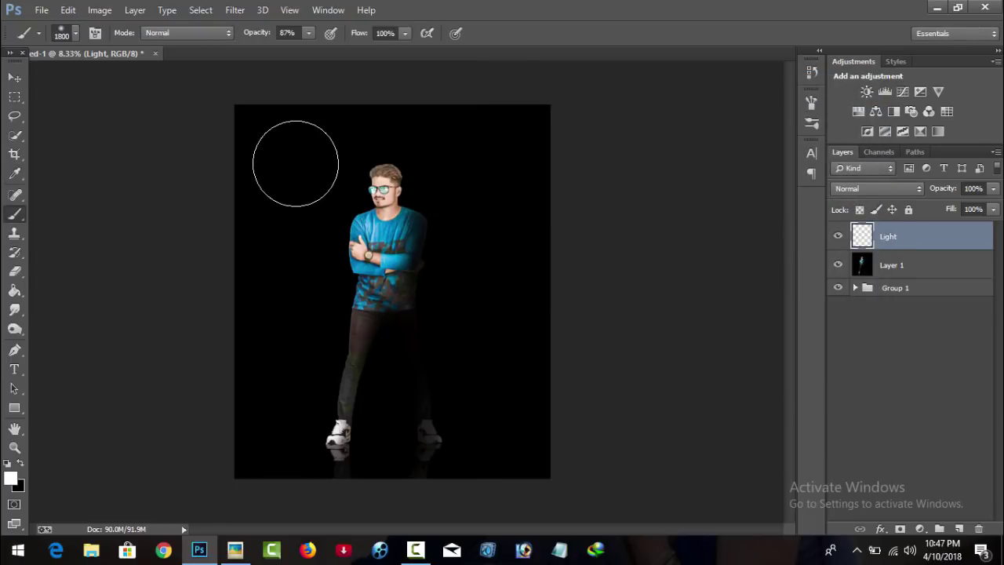
left_click(294, 161)
left_click(14, 76)
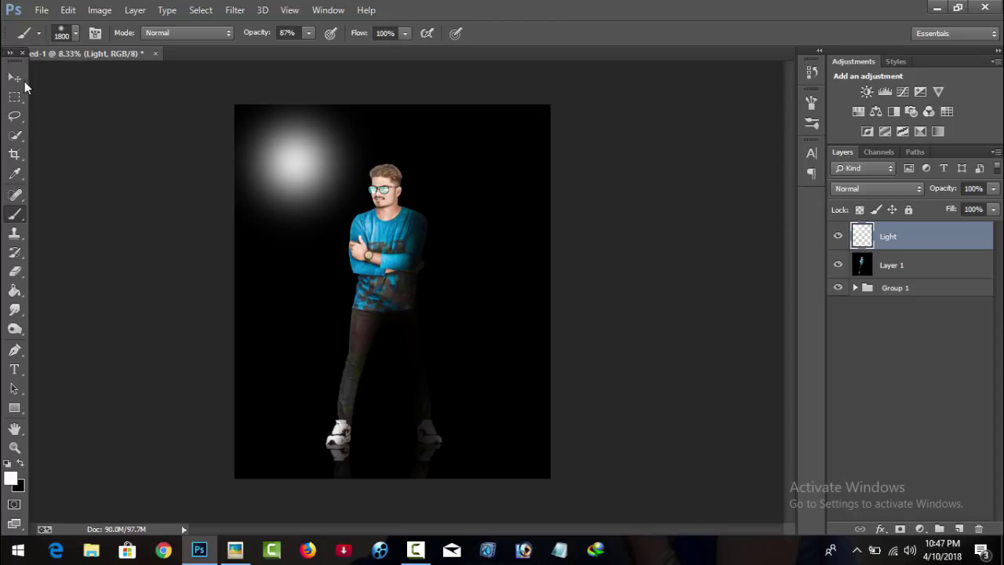
Lower the Light layer to 53% opacity and enlarge the glow across the upper canvas
left_click(992, 191)
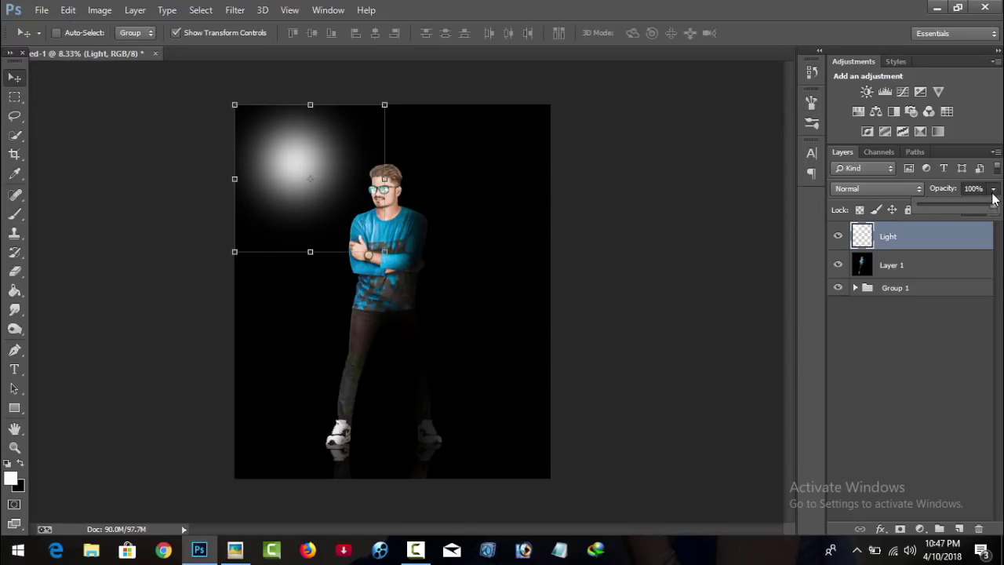
left_click(958, 207)
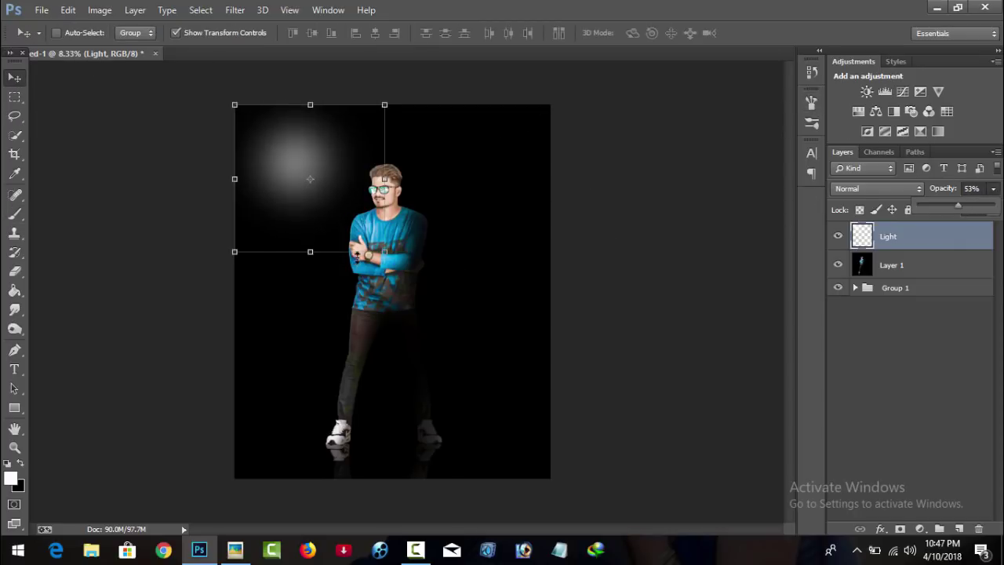
left_click_drag(385, 251, 545, 409)
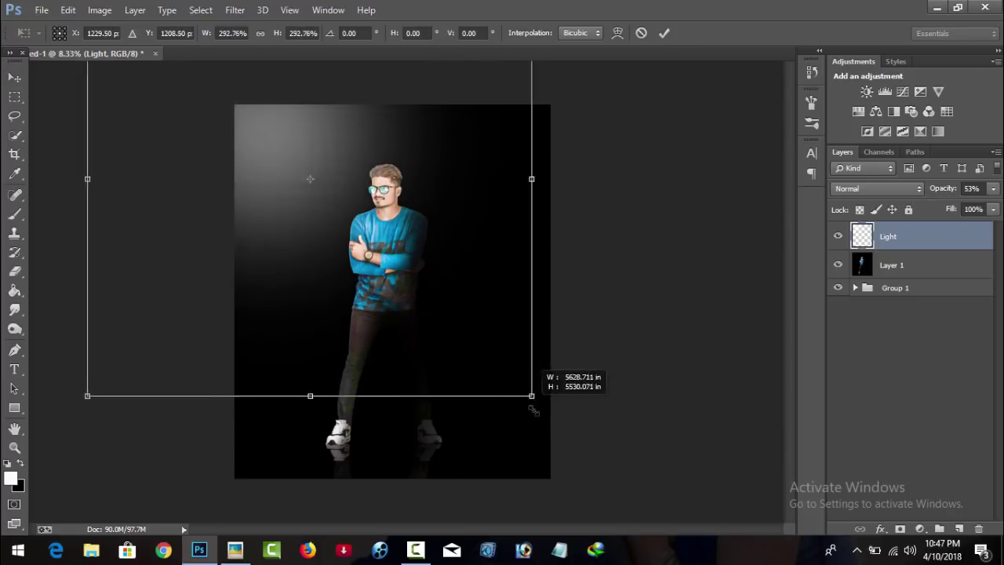
left_click_drag(489, 279, 504, 268)
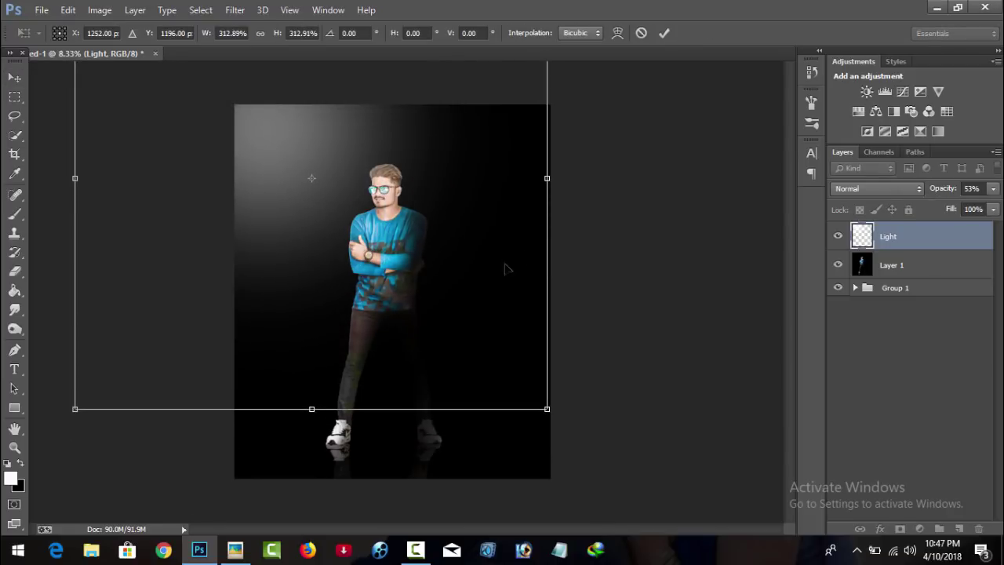
left_click_drag(546, 179, 469, 178)
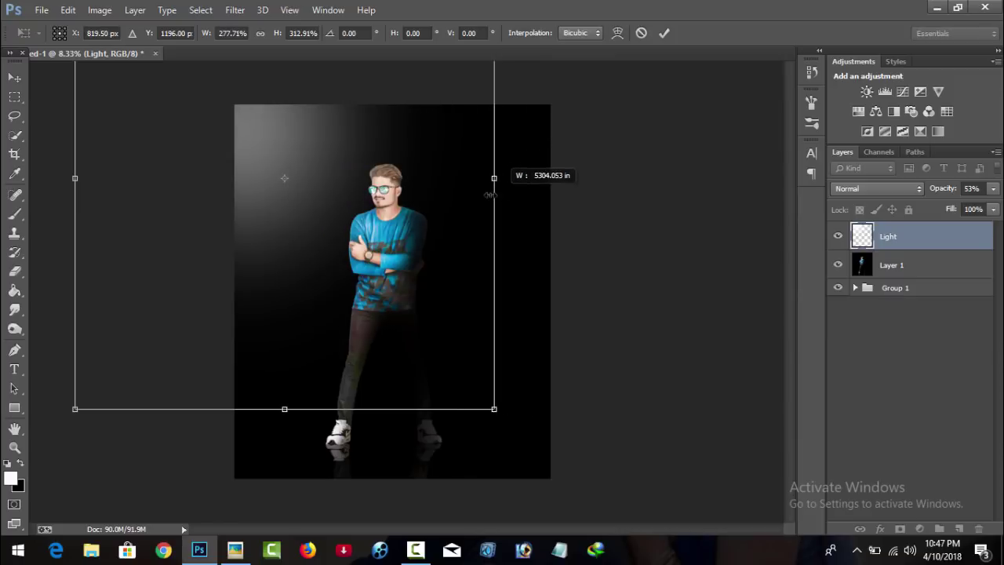
left_click_drag(75, 408, 112, 314)
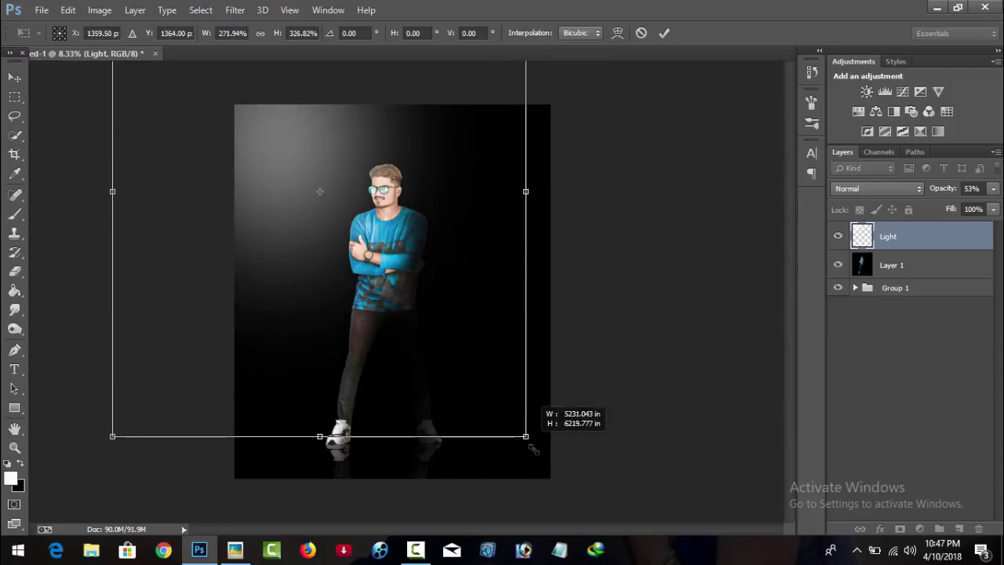
left_click_drag(472, 320, 558, 473)
mouse_move(548, 389)
left_mouse_down()
mouse_move(523, 339)
mouse_move(493, 346)
left_mouse_up()
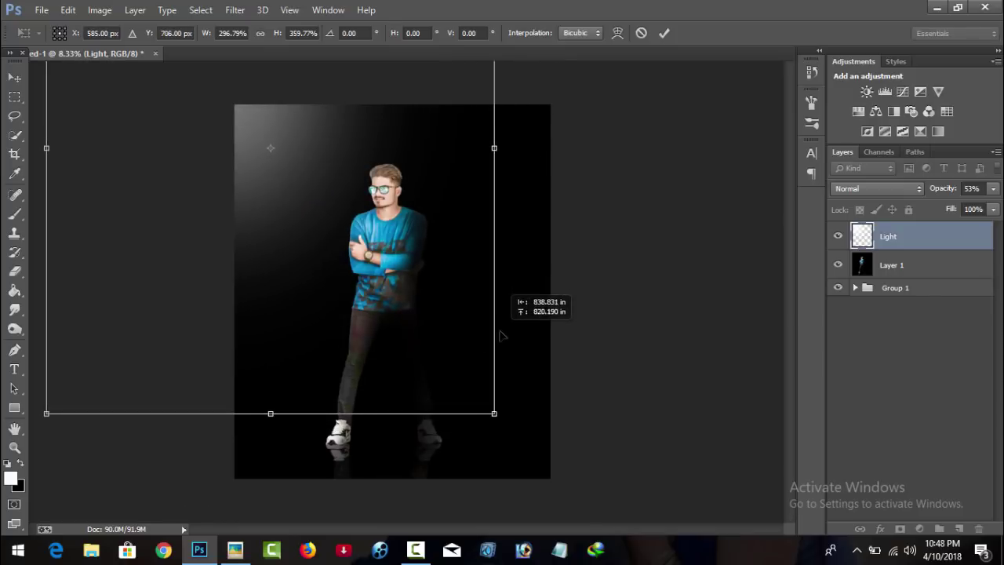
left_click(664, 33)
Rescale the glow and move it up-left behind the man's head
left_click_drag(459, 219, 470, 233)
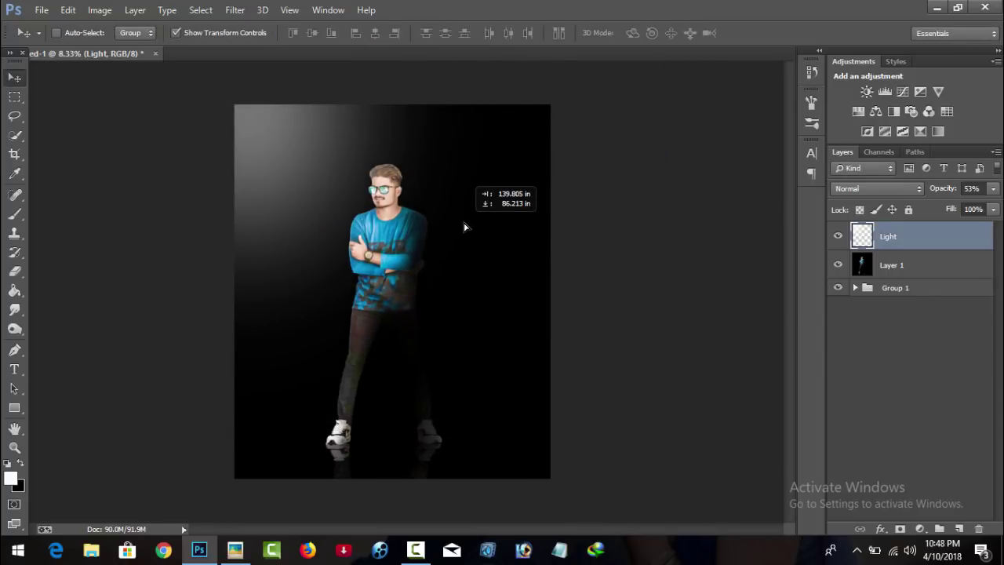
mouse_move(62, 443)
left_mouse_down()
mouse_move(139, 333)
mouse_move(173, 332)
mouse_move(251, 224)
mouse_move(283, 251)
left_mouse_up()
left_click_drag(365, 185, 301, 392)
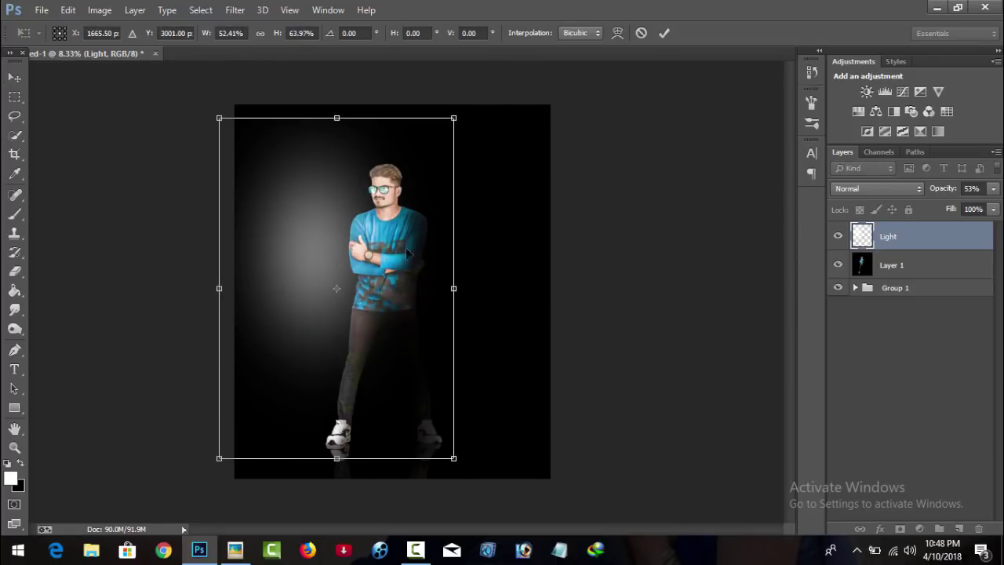
left_click_drag(453, 118, 392, 237)
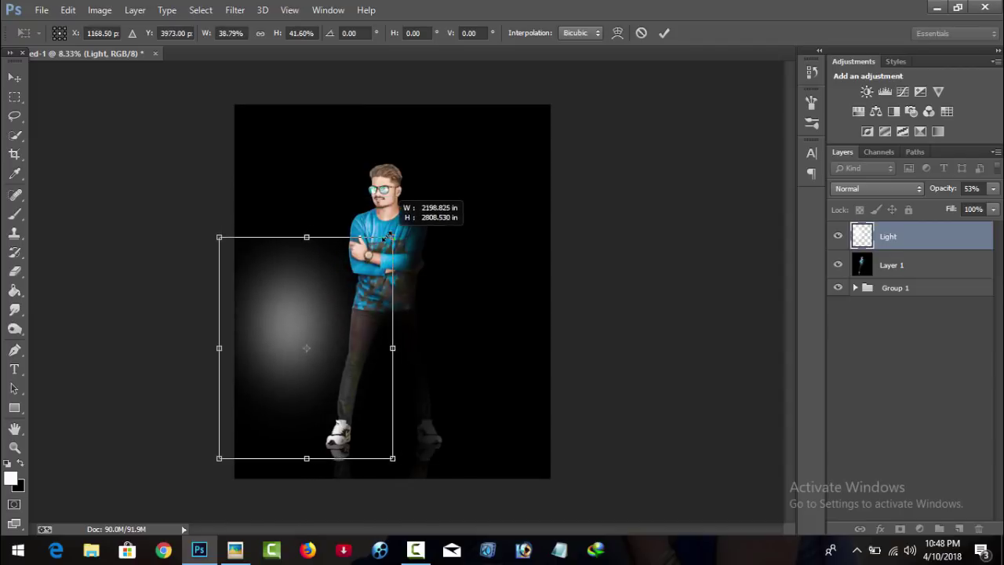
left_click_drag(180, 233, 84, 127)
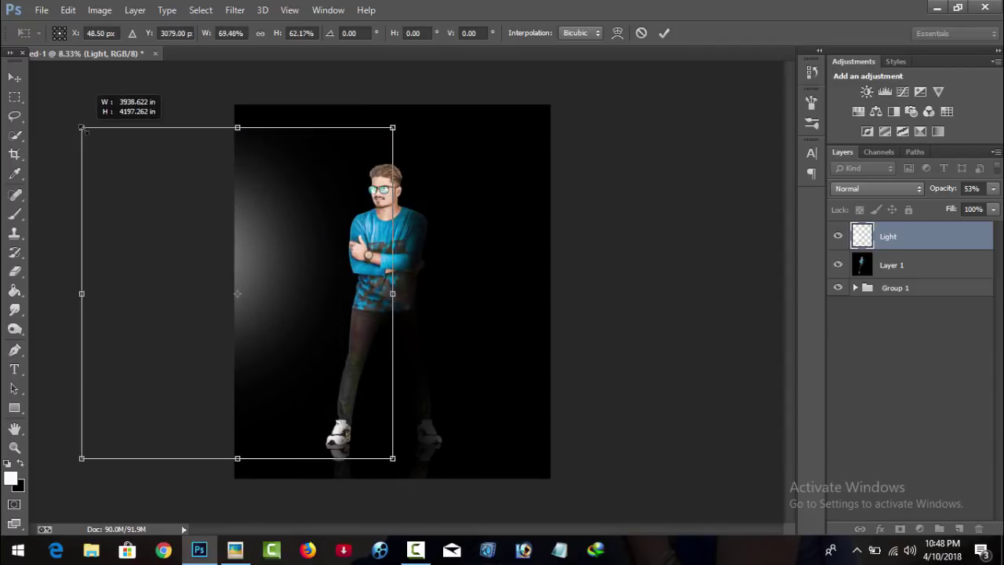
mouse_move(367, 228)
left_mouse_down()
mouse_move(386, 162)
mouse_move(447, 177)
left_mouse_up()
left_click_drag(475, 376, 518, 407)
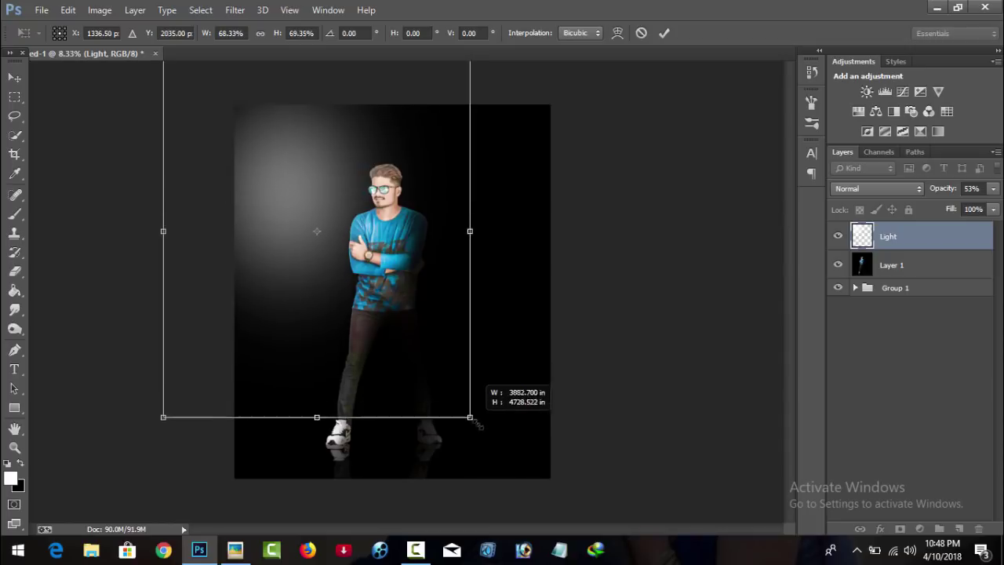
left_click_drag(503, 366, 466, 322)
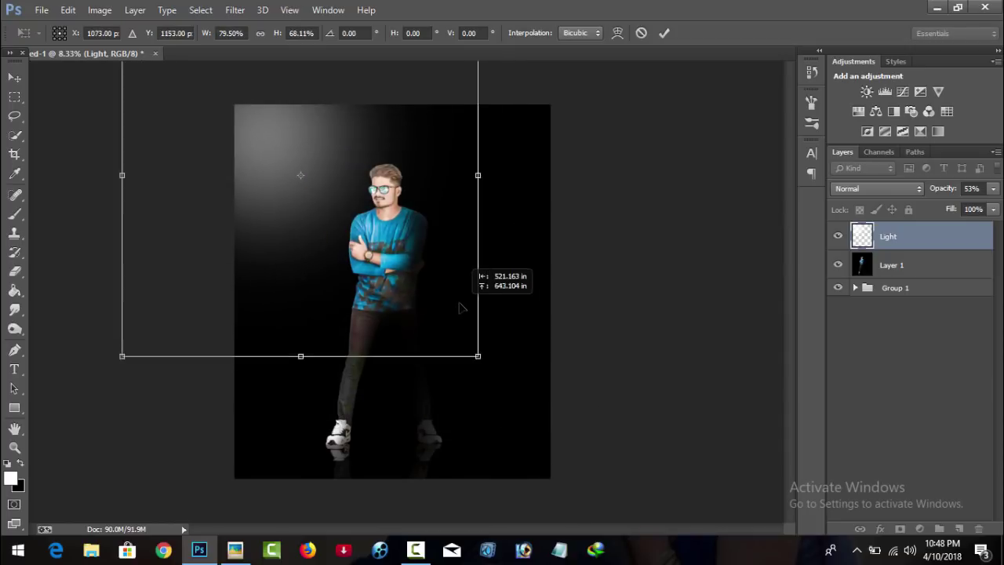
left_click(668, 37)
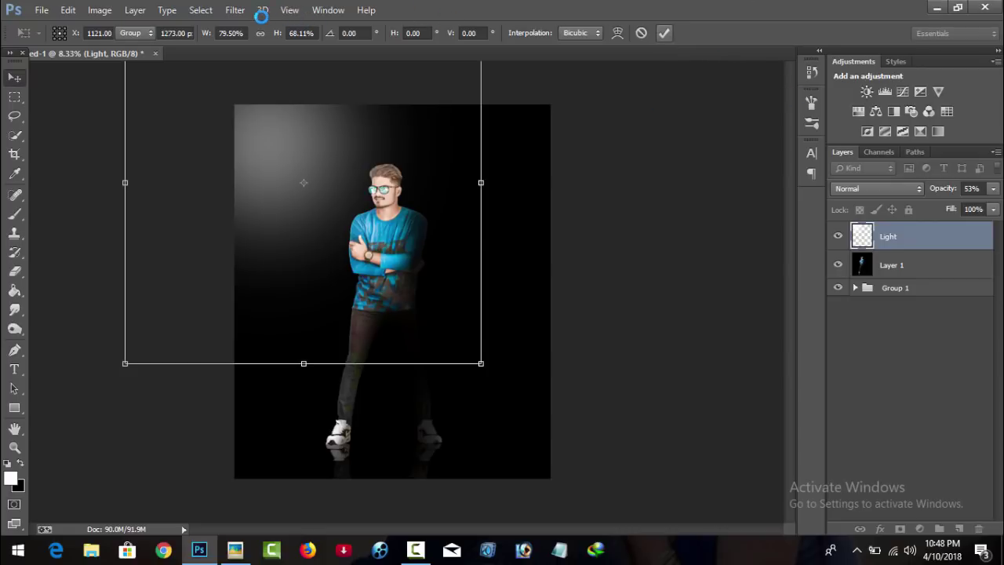
Soften the Light glow with a Gaussian blur of about 140 radius
left_click(238, 12)
mouse_move(242, 173)
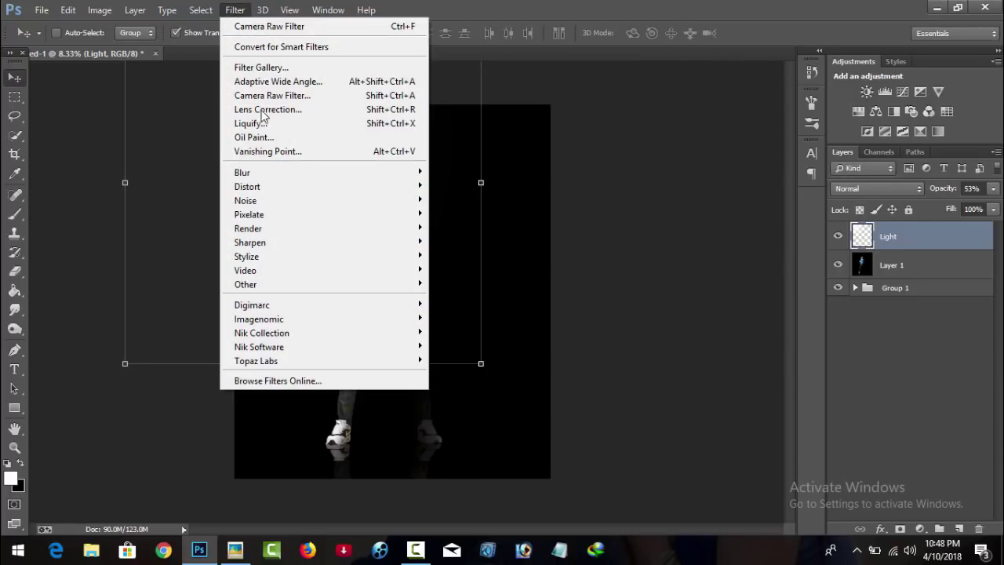
left_click(486, 276)
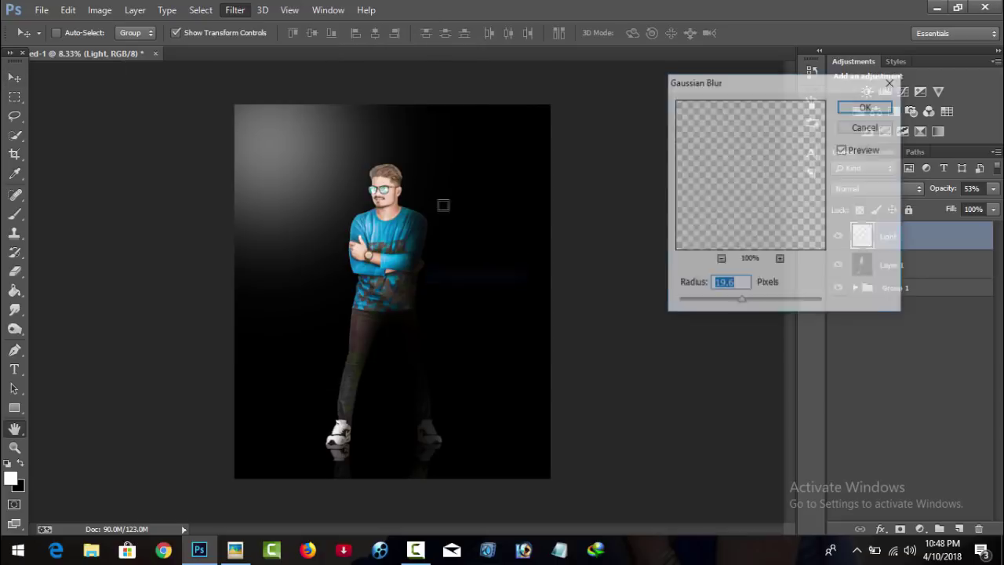
left_click_drag(772, 298, 781, 303)
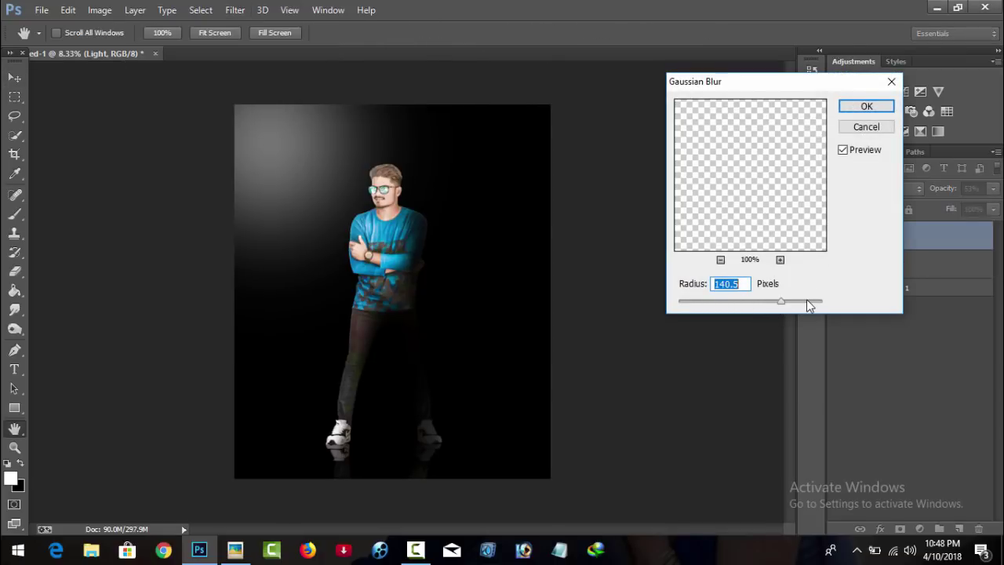
left_click(852, 110)
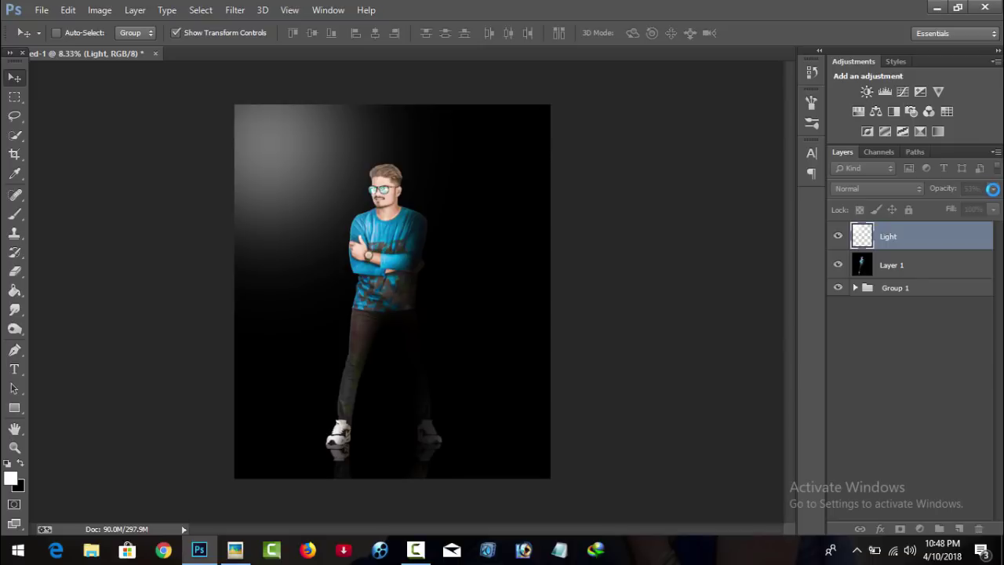
Raise the Light layer's opacity to about 64%
left_click(992, 188)
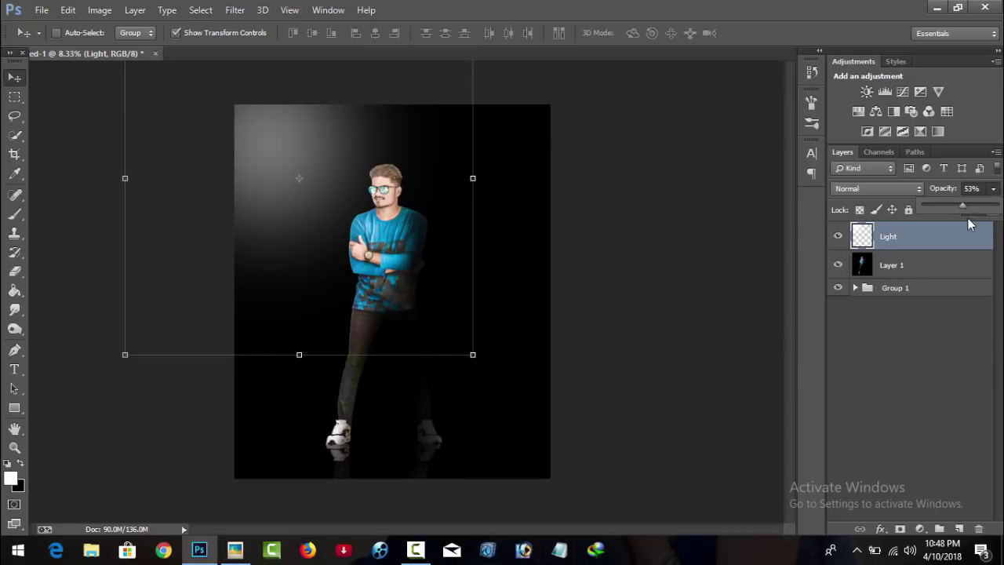
mouse_move(968, 209)
left_mouse_down()
mouse_move(989, 208)
mouse_move(957, 206)
left_mouse_up()
left_click(970, 206)
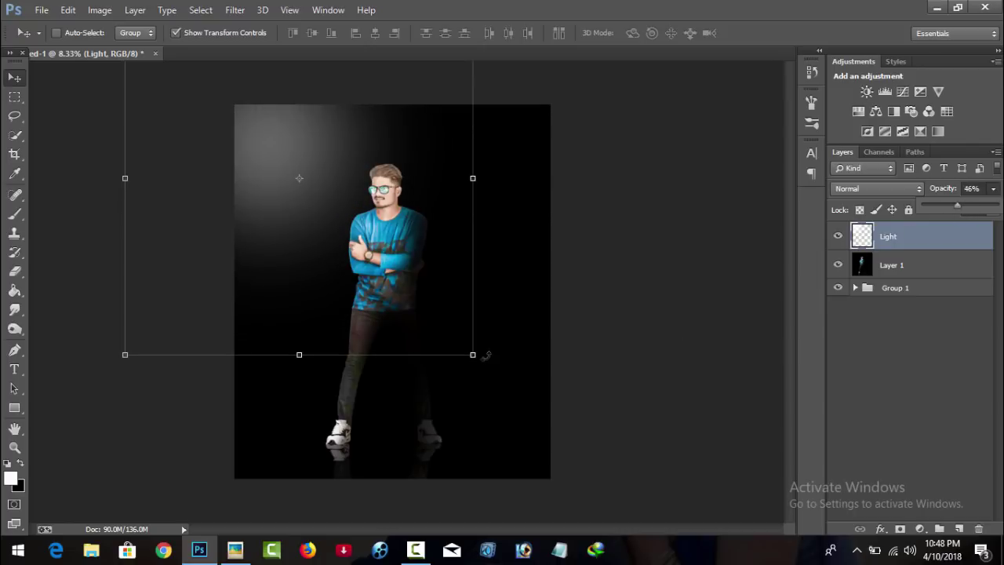
Enlarge the light glow across the poster and shift it slightly
left_click_drag(473, 354, 594, 477)
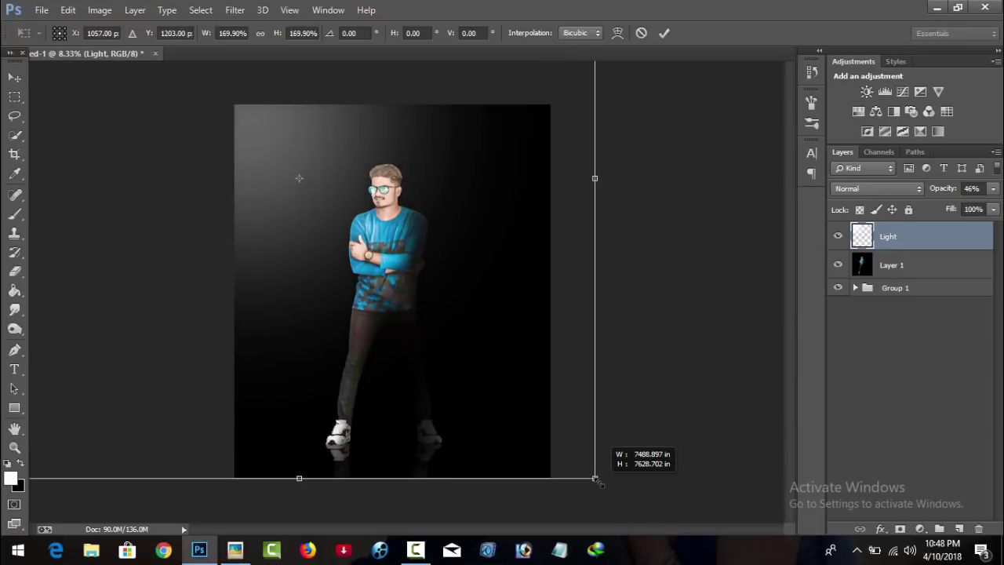
left_click(670, 35)
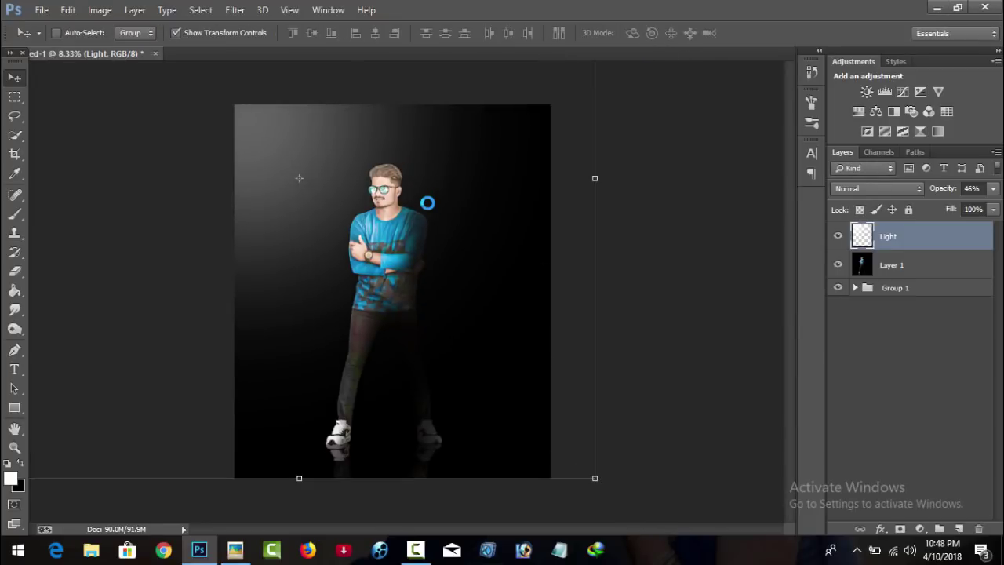
left_click_drag(430, 212, 436, 209)
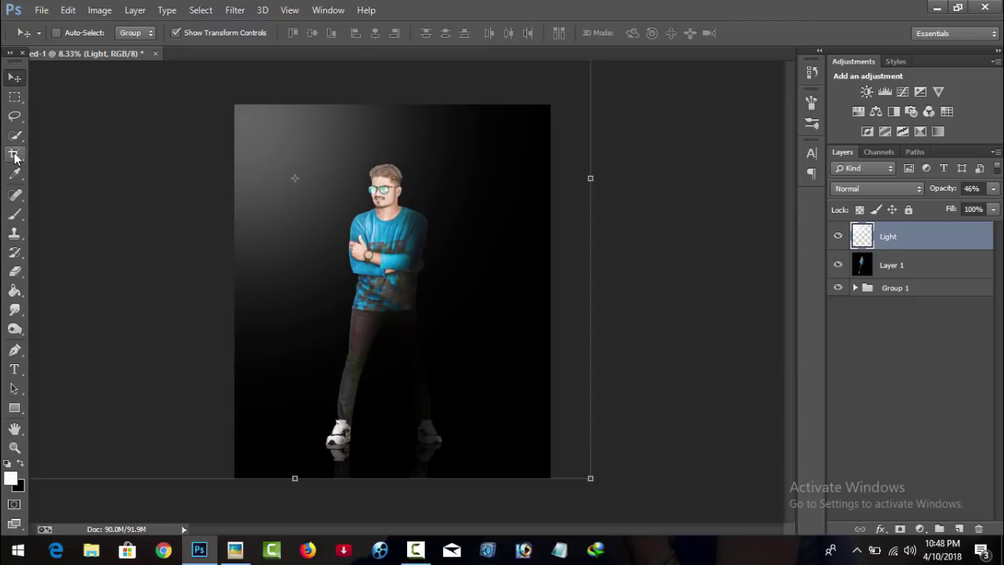
Crop the canvas narrower from both sides around the man
key("c")
left_click_drag(549, 106, 533, 108)
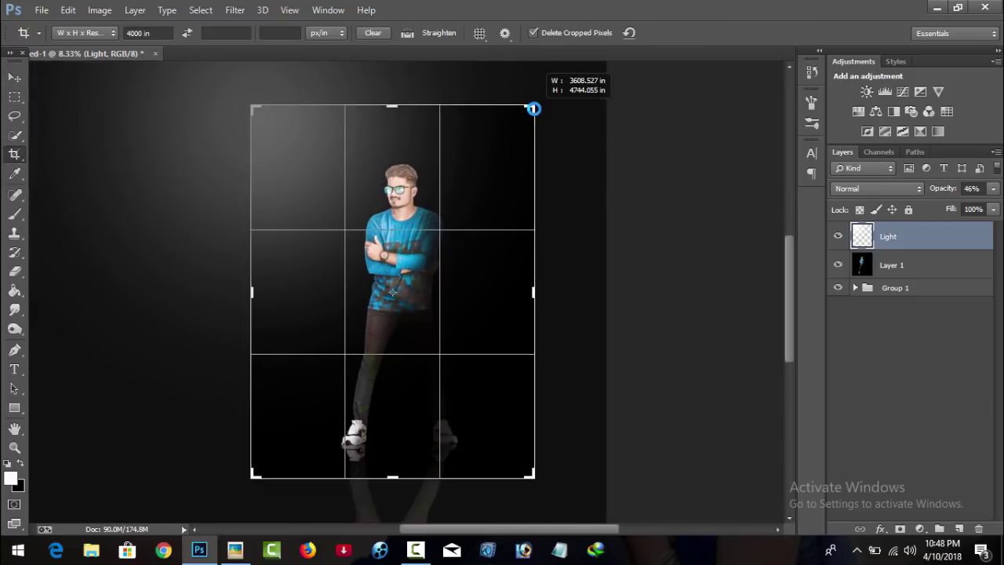
left_click_drag(252, 106, 265, 108)
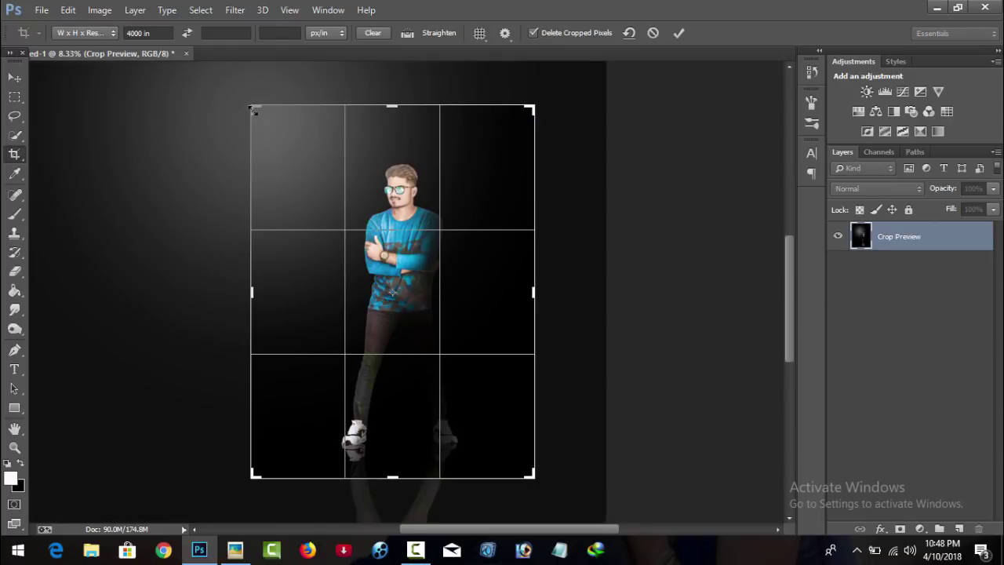
left_click(683, 30)
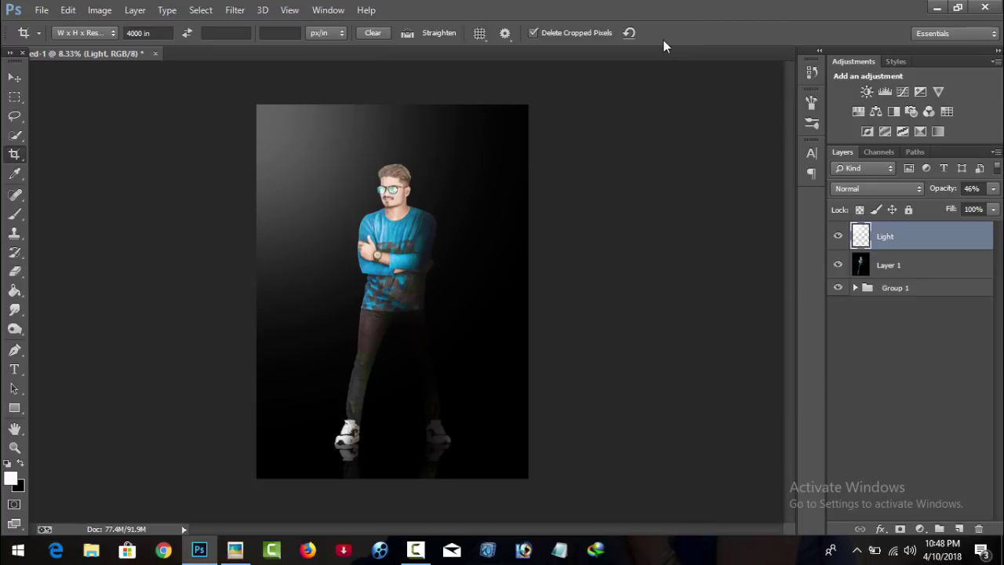
Place the 'qoutes' image from Will Be Publish > pappya 3 as an embedded layer
left_click(42, 13)
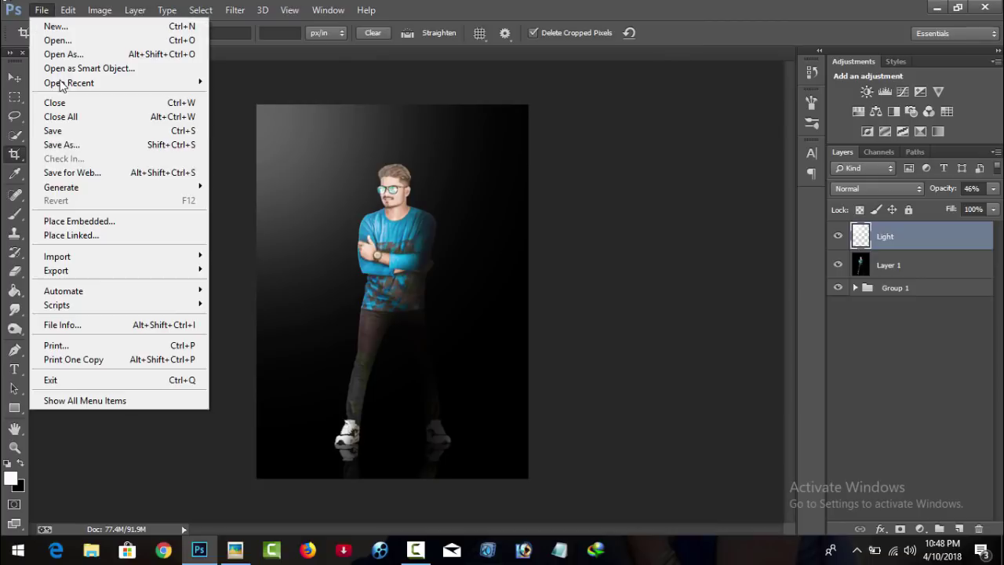
left_click(100, 235)
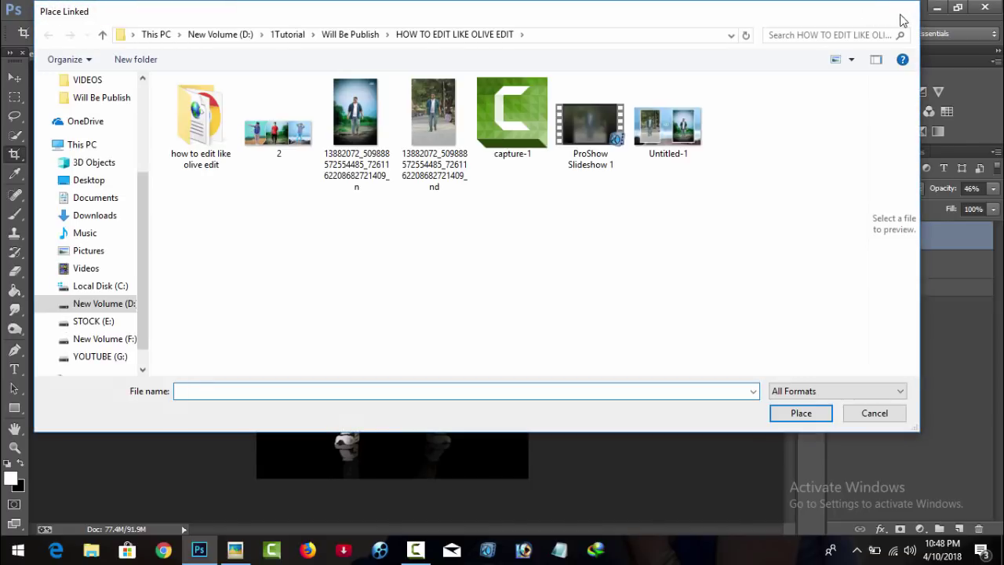
left_click(901, 16)
left_click(41, 10)
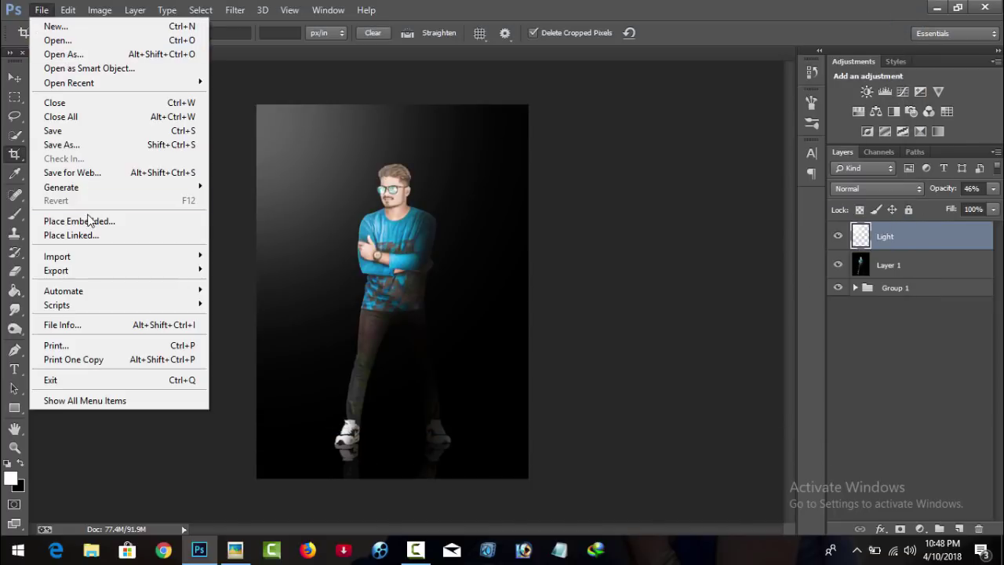
left_click(90, 220)
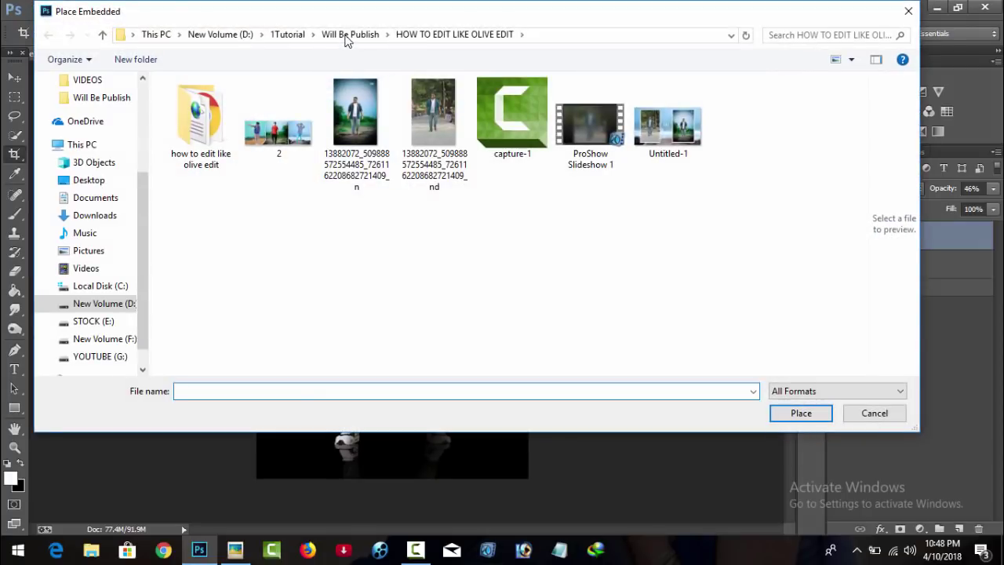
left_click(349, 35)
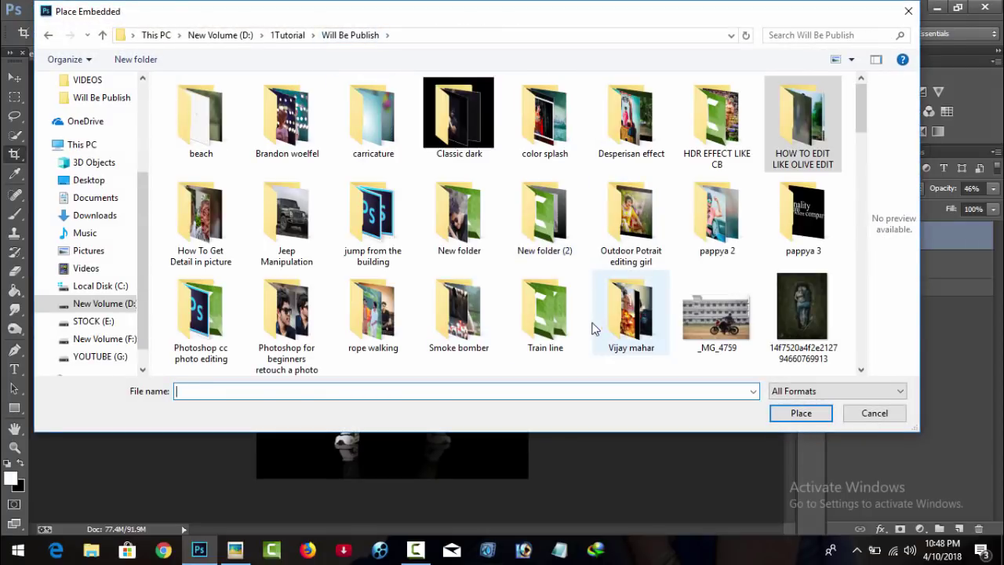
double_click(805, 218)
left_click(227, 102)
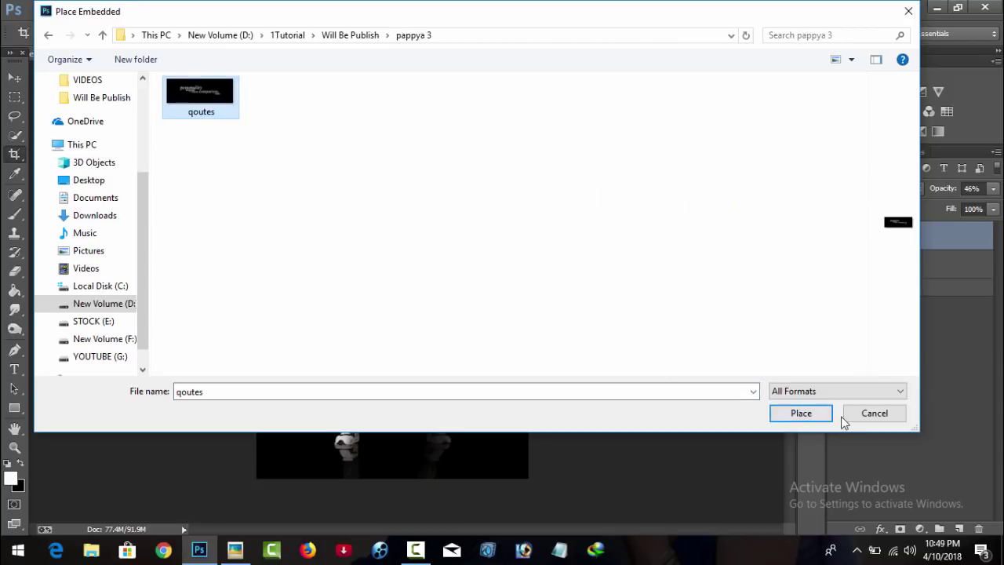
left_click(813, 412)
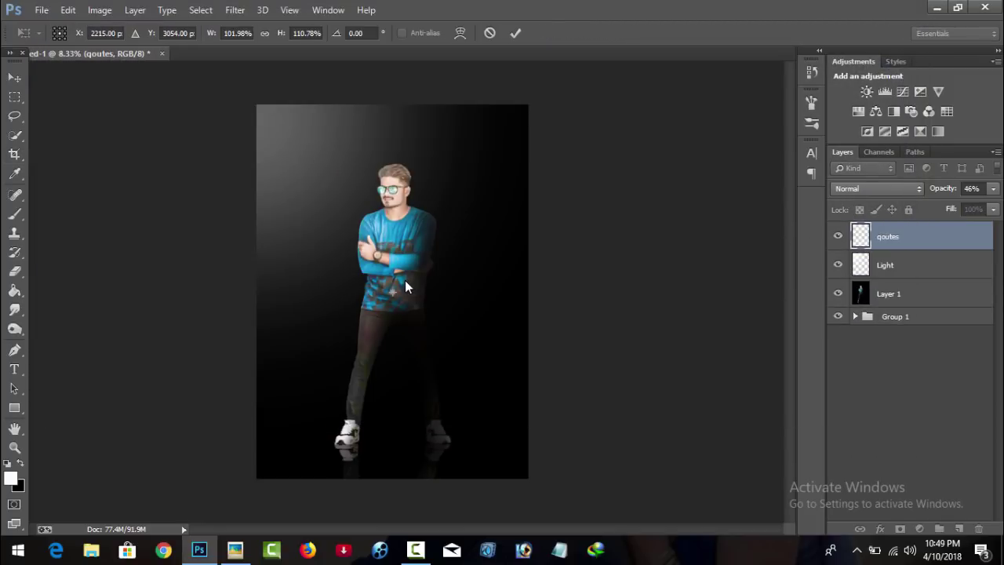
Enlarge the placed quote and set the qoutes layer's blend mode to Screen
left_click_drag(441, 345, 497, 336)
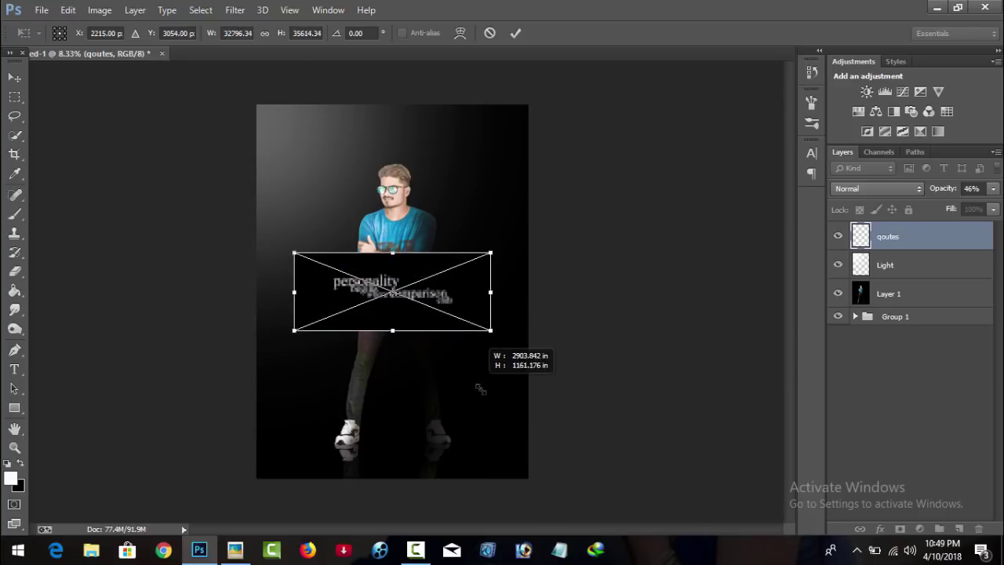
left_click(515, 33)
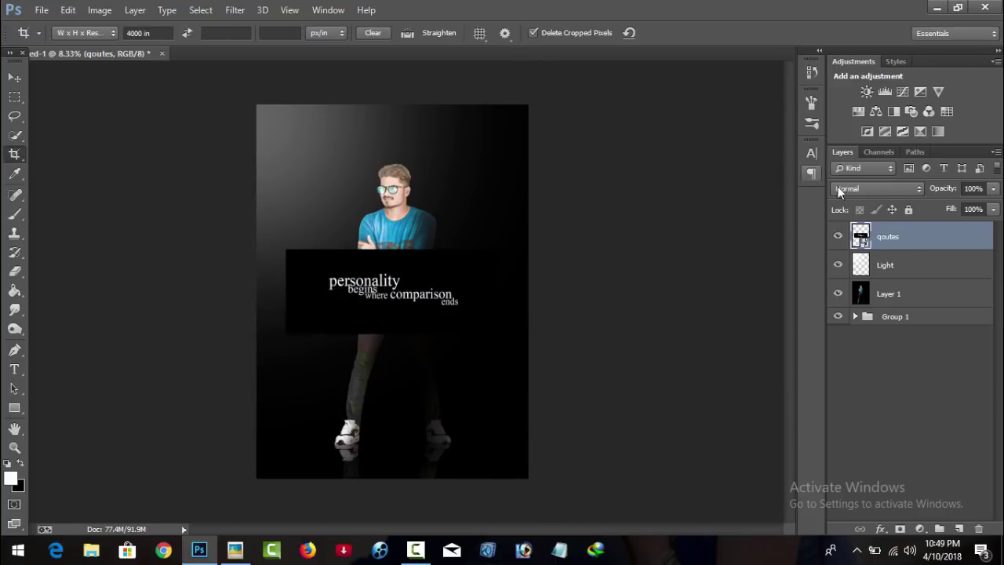
left_click(877, 188)
left_click(855, 125)
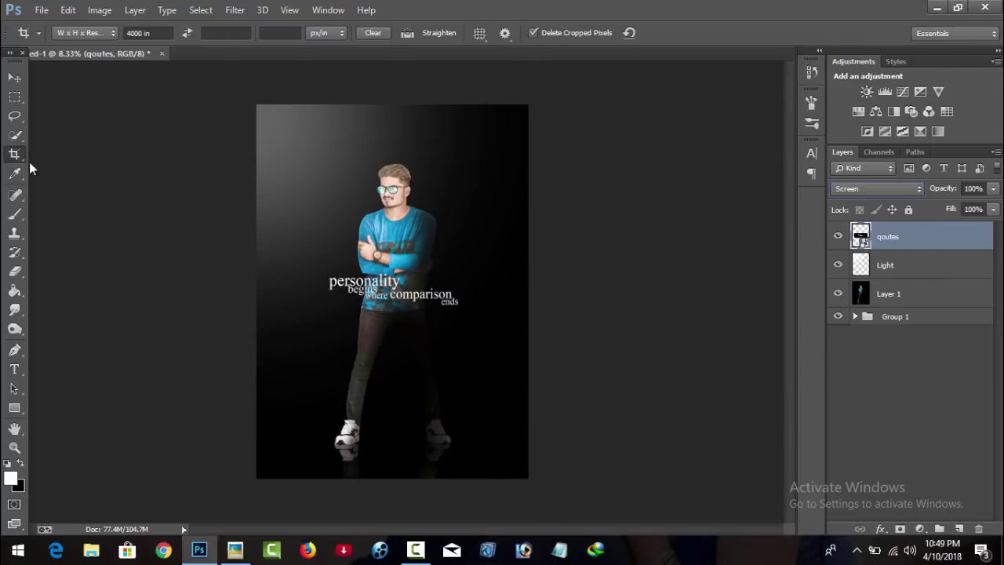
Resize the quote and shift it slightly right beside the man's waist
left_click(14, 76)
mouse_move(458, 296)
left_mouse_down()
mouse_move(489, 300)
mouse_move(476, 295)
left_mouse_up()
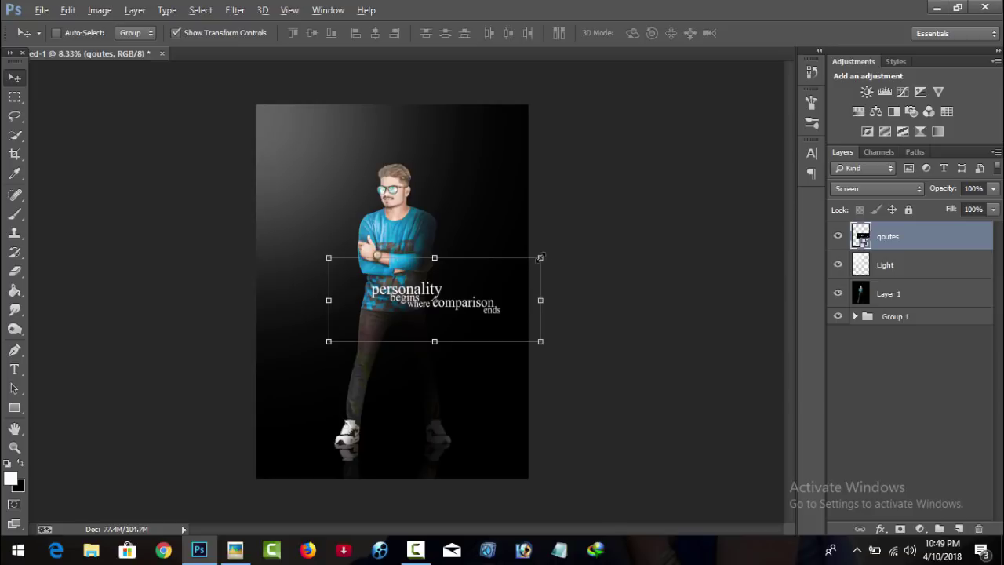
left_click_drag(540, 257, 563, 247)
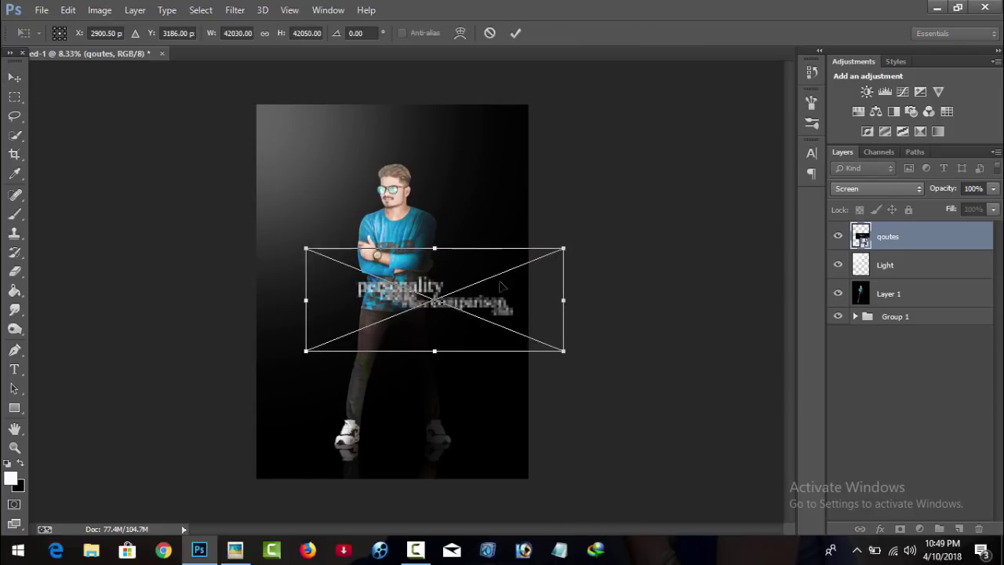
left_click_drag(500, 285, 513, 288)
left_click_drag(580, 249, 564, 256)
left_click(516, 32)
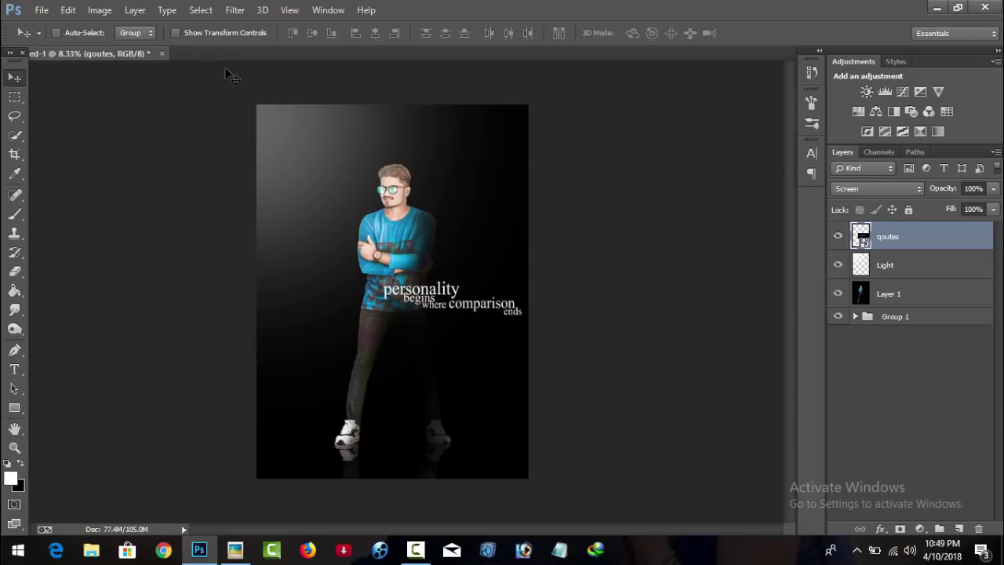
Nudge the quote into its final spot with Shift+arrow keys
key("shift+Left")
key("shift+Left")
key("shift+Left")
key("shift+Left")
key("shift+Left")
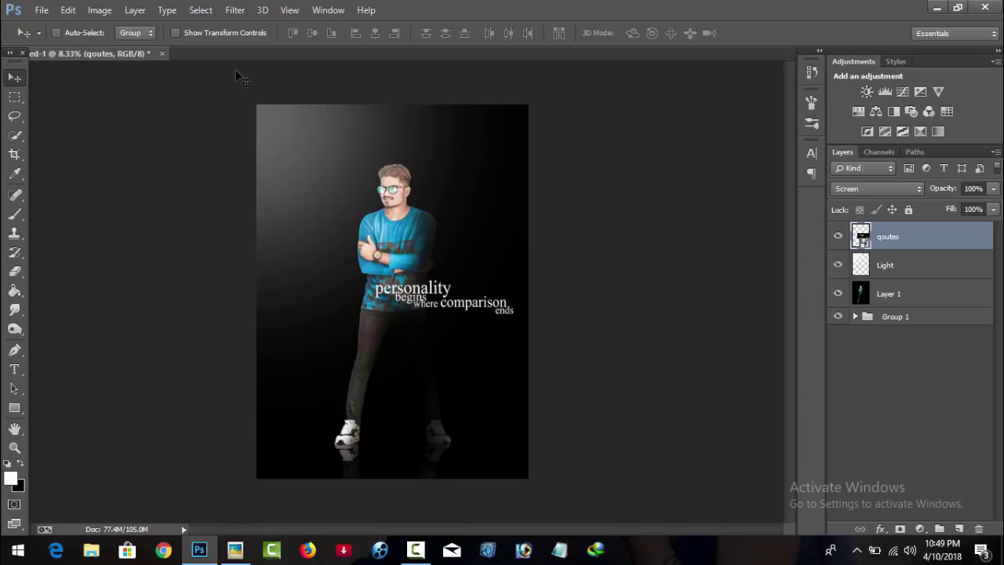
key("shift+Down")
key("shift+Down")
key("shift+Down")
key("shift+Down")
key("shift+Down")
key("shift+Down")
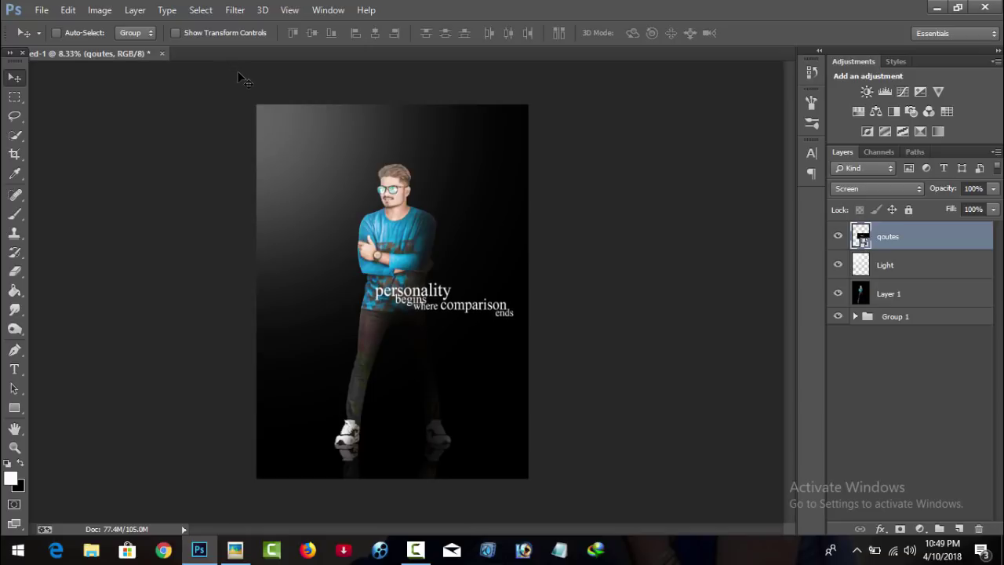
key("shift+Up")
key("shift+Up")
key("shift+Up")
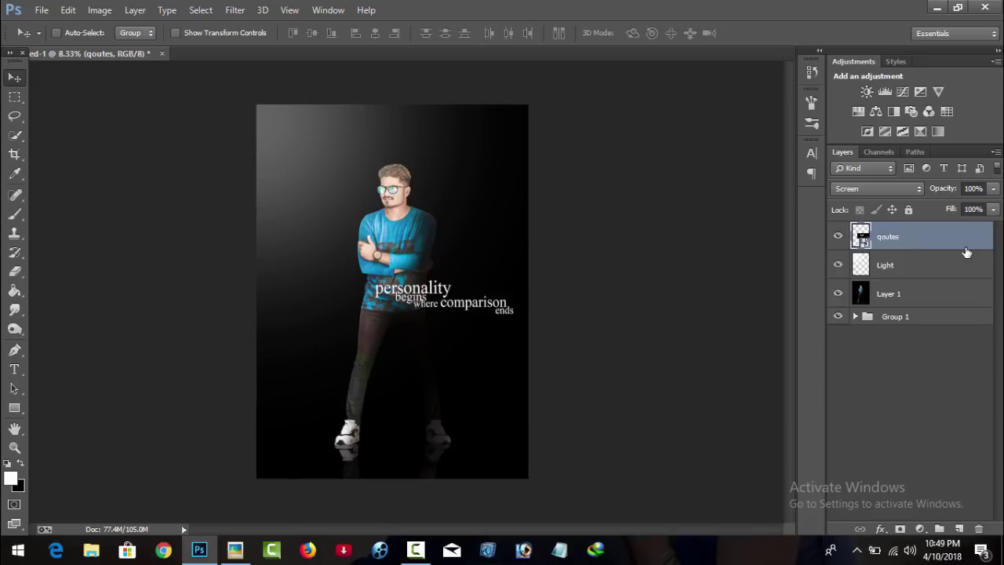
Try merging qoutes into Light with Screen blend, then step backward twice to undo
right_click(962, 248)
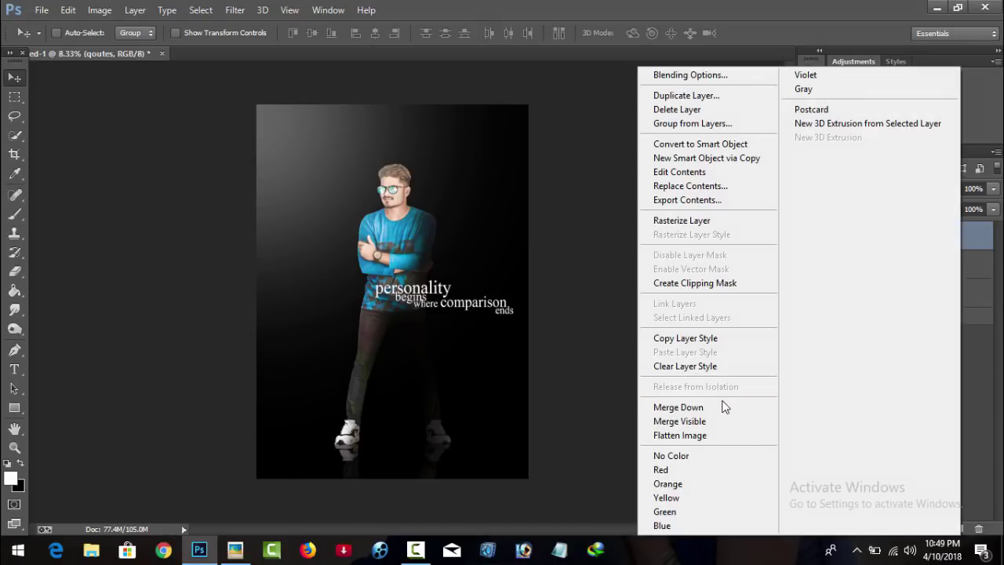
left_click(721, 404)
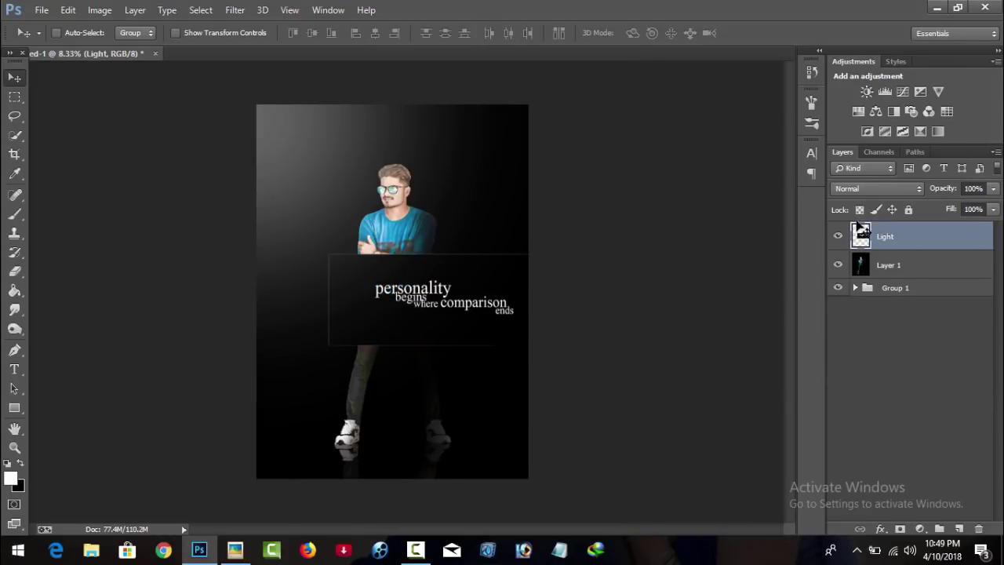
left_click(863, 189)
left_click(856, 125)
left_click(68, 10)
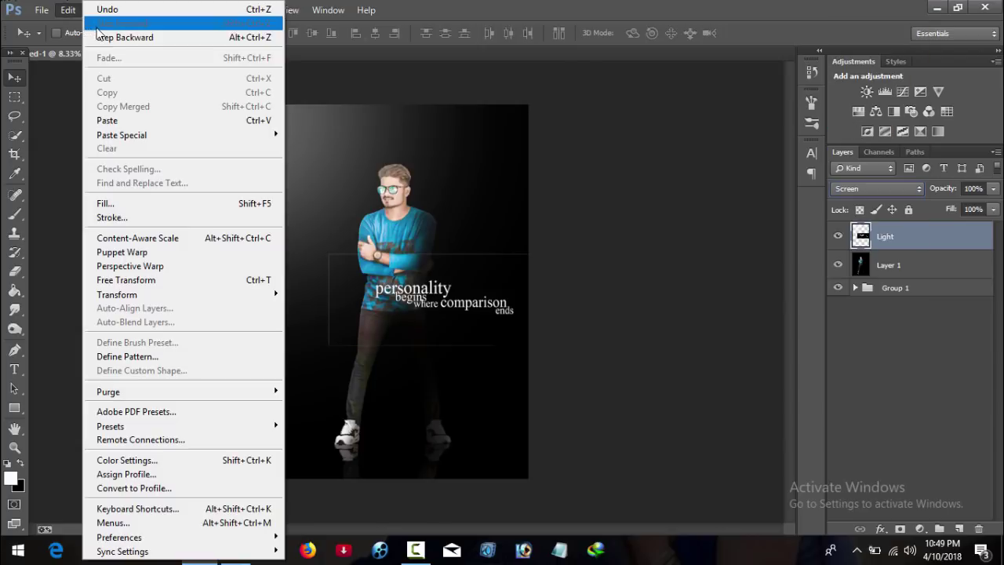
left_click(121, 36)
left_click(69, 10)
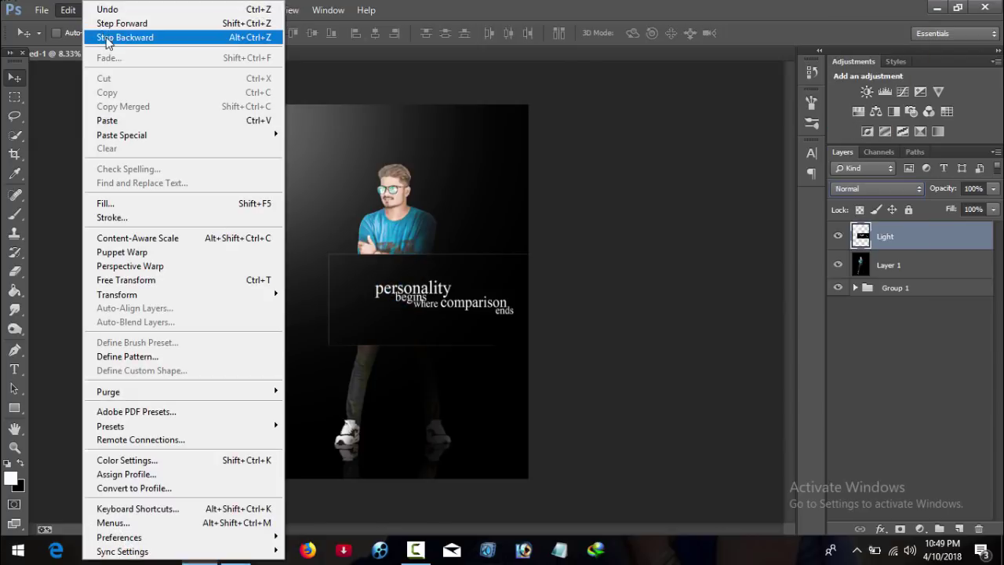
left_click(106, 37)
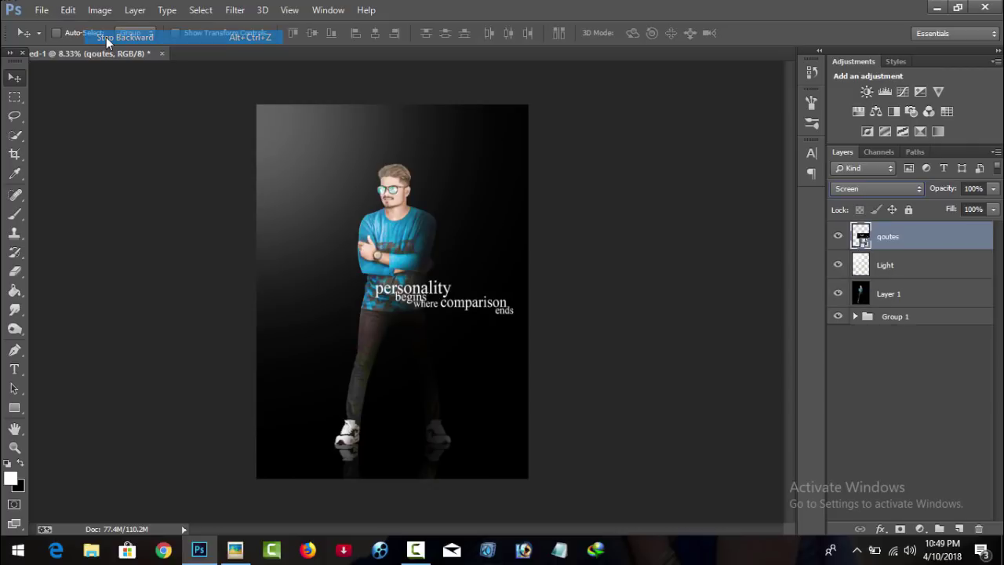
Rasterize the qoutes layer, try merging it down, then undo the merge
right_click(907, 244)
left_click(668, 224)
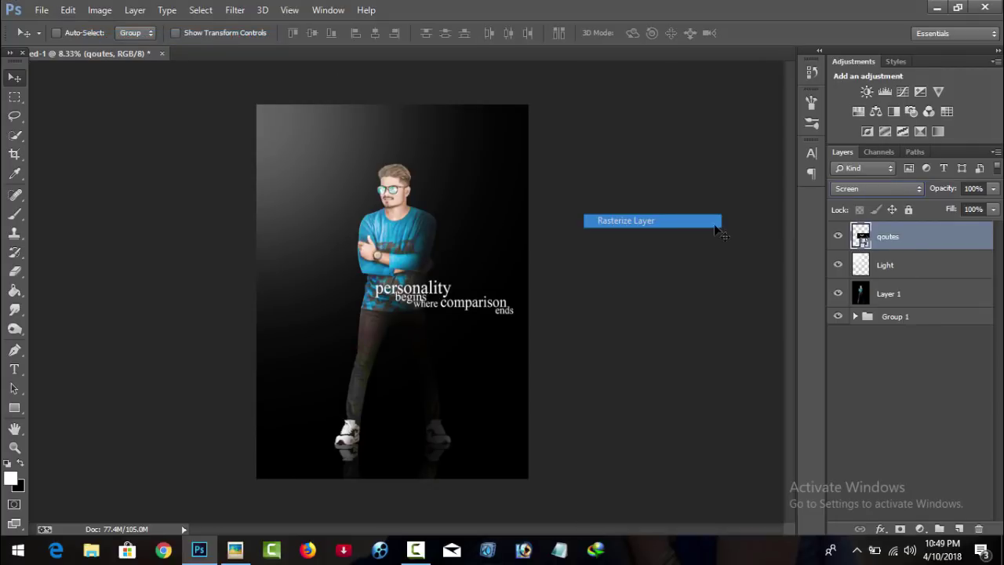
right_click(940, 240)
left_click(712, 416)
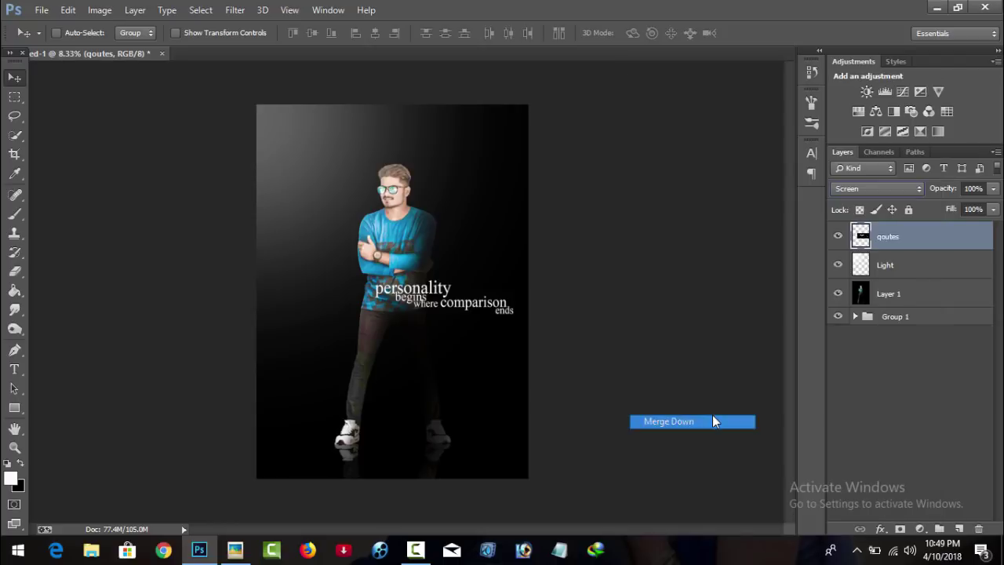
left_click(68, 10)
left_click(105, 37)
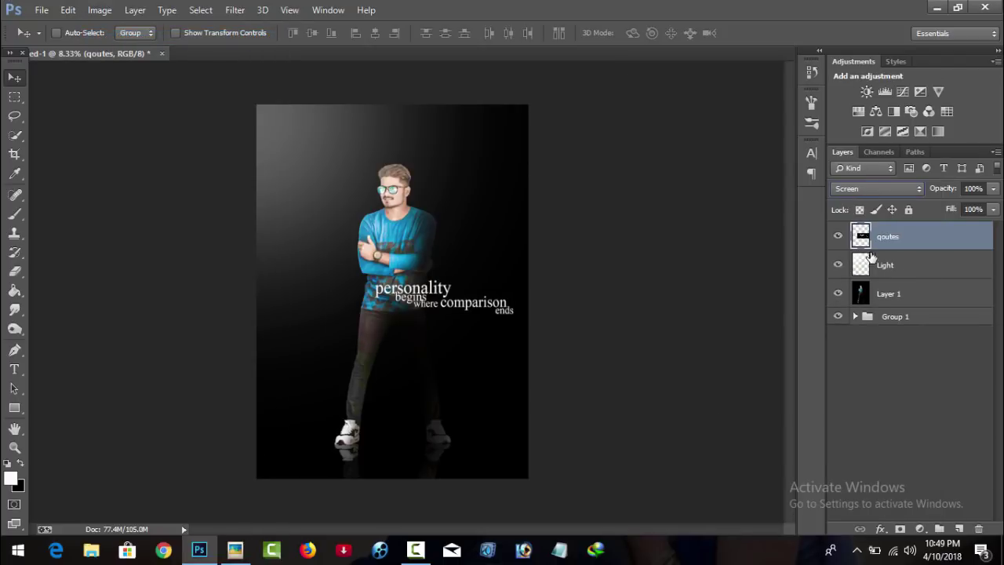
Merge the qoutes, Light and Layer 1 layers into a single layer
left_click(900, 266, "shift")
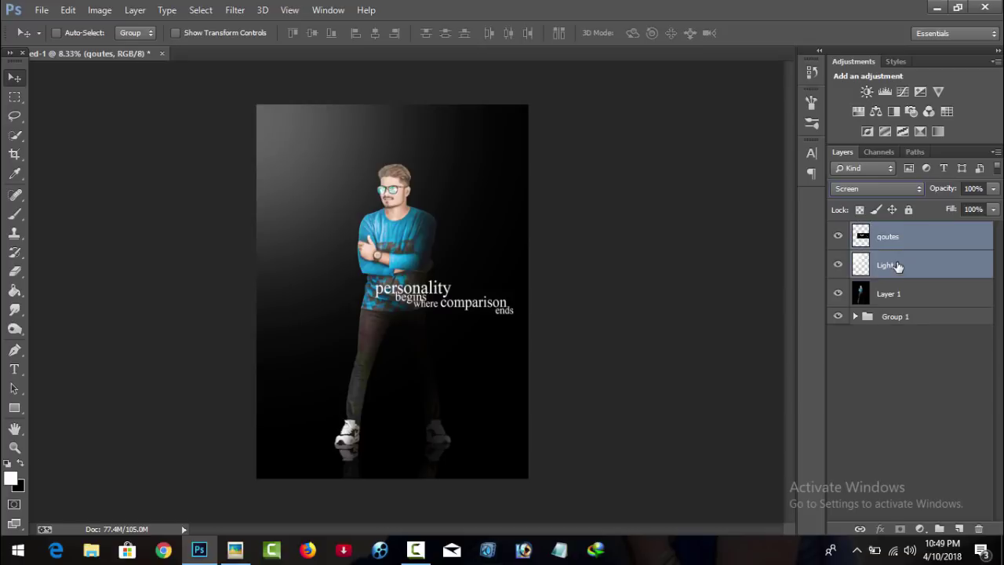
left_click(901, 286, "shift")
right_click(901, 287)
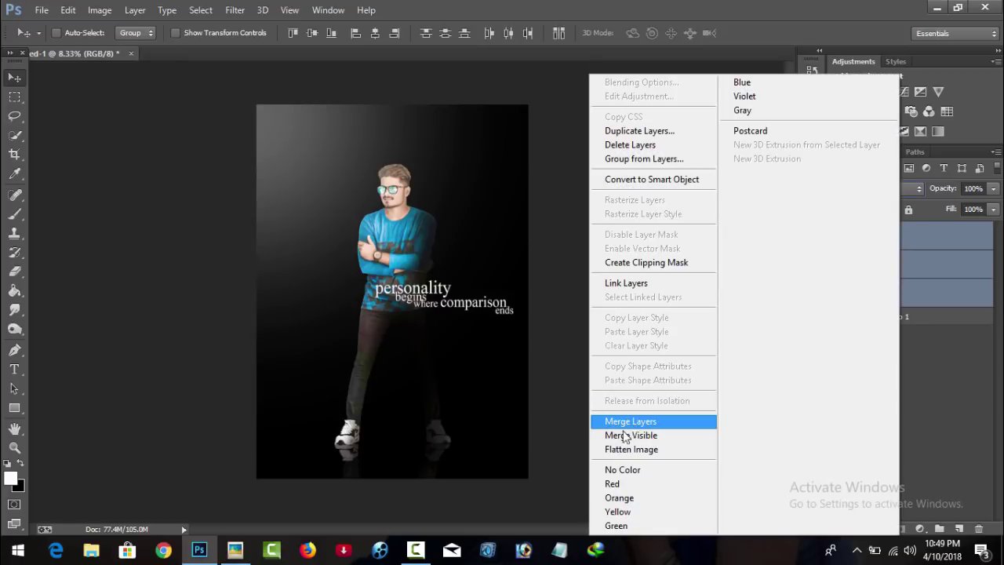
left_click(624, 422)
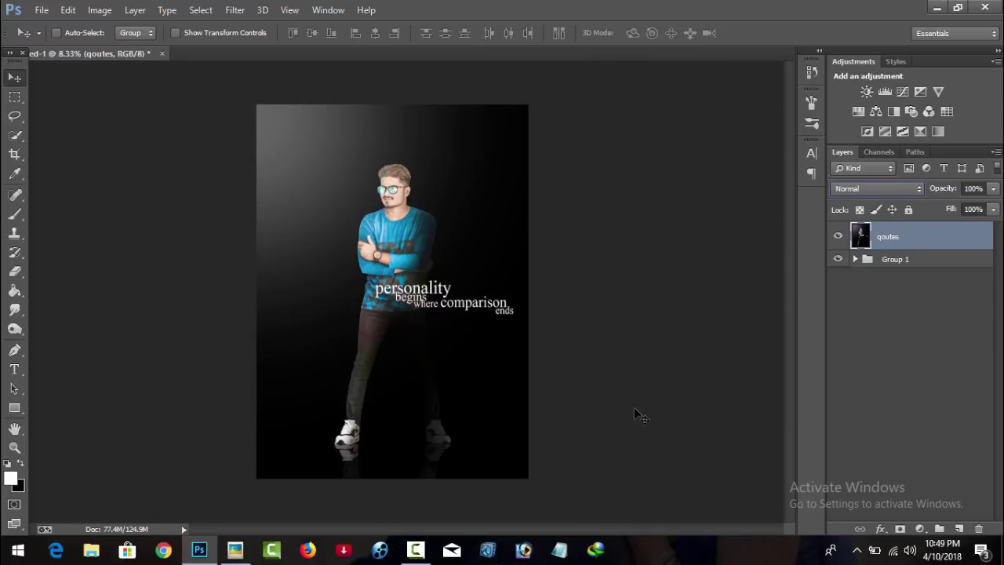
Add a Selective Color layer adding black to Reds and Blacks, with less yellow in Blacks
left_click(938, 131)
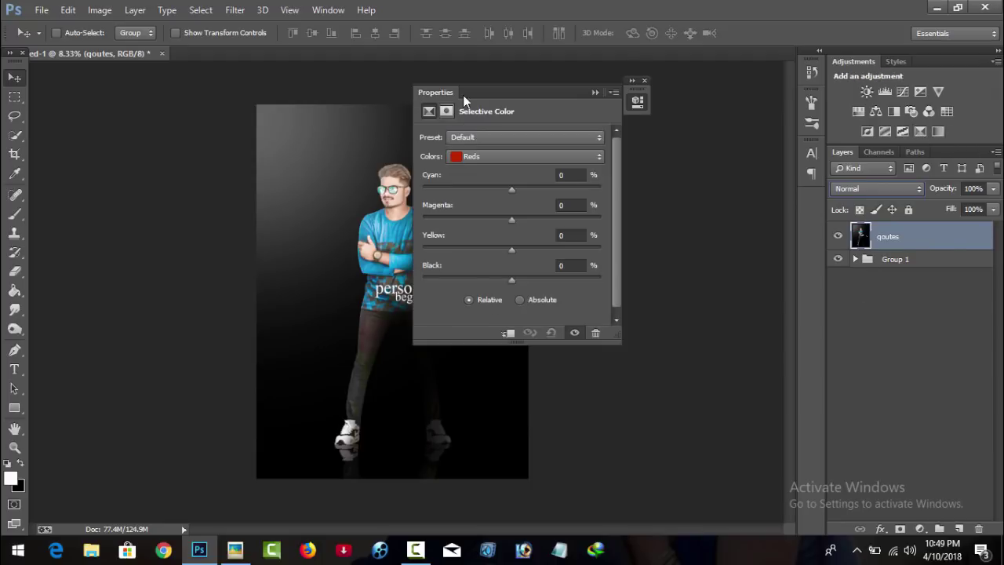
left_click_drag(481, 95, 635, 94)
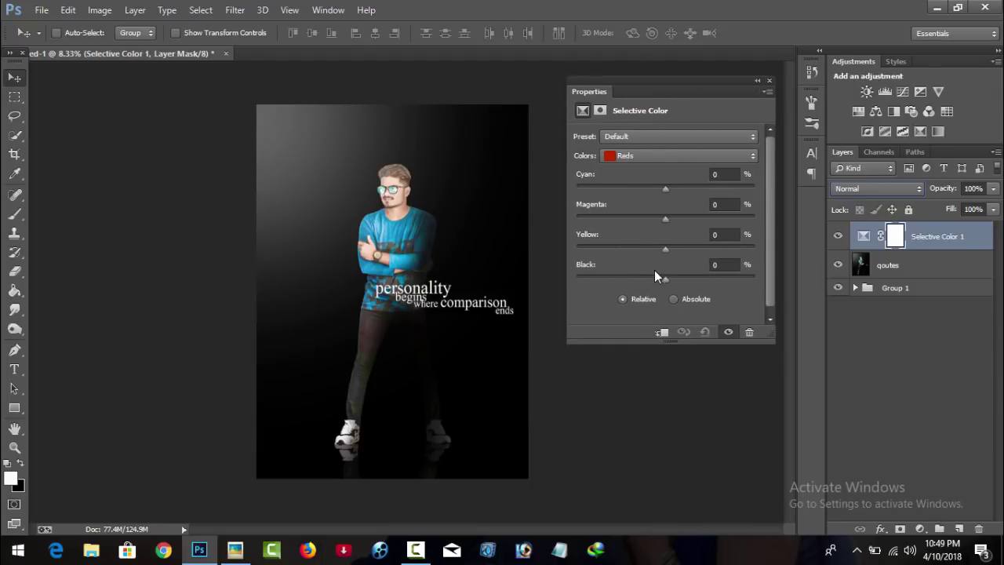
left_click_drag(665, 276, 689, 277)
left_click(668, 156)
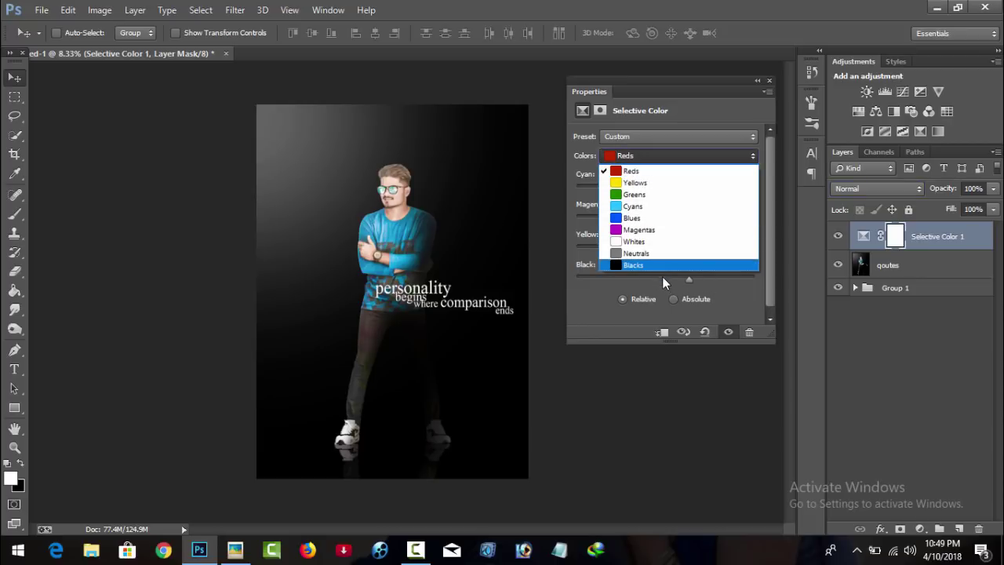
left_click(659, 270)
left_click_drag(665, 276, 664, 276)
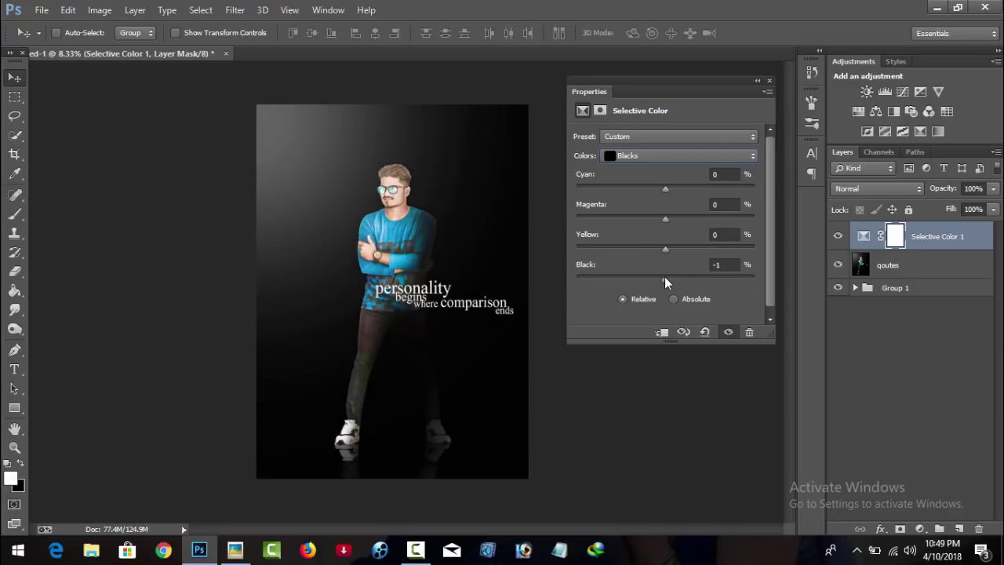
left_click_drag(662, 247, 663, 246)
left_click_drag(663, 246, 668, 188)
Collapse the Properties panel and zoom out and back in to review the poster
left_click(757, 82)
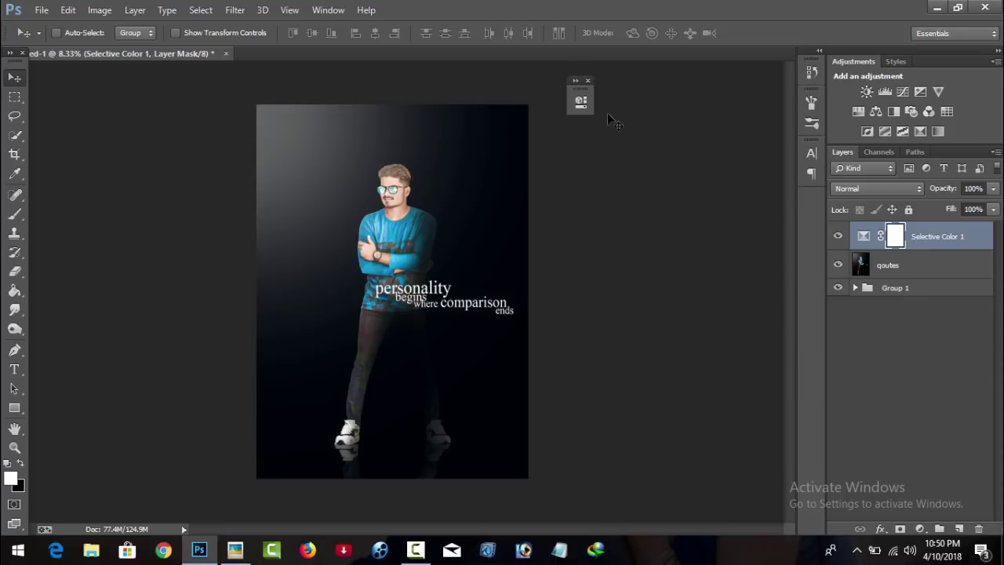
key("ctrl+minus")
key("ctrl+minus")
key("ctrl+plus")
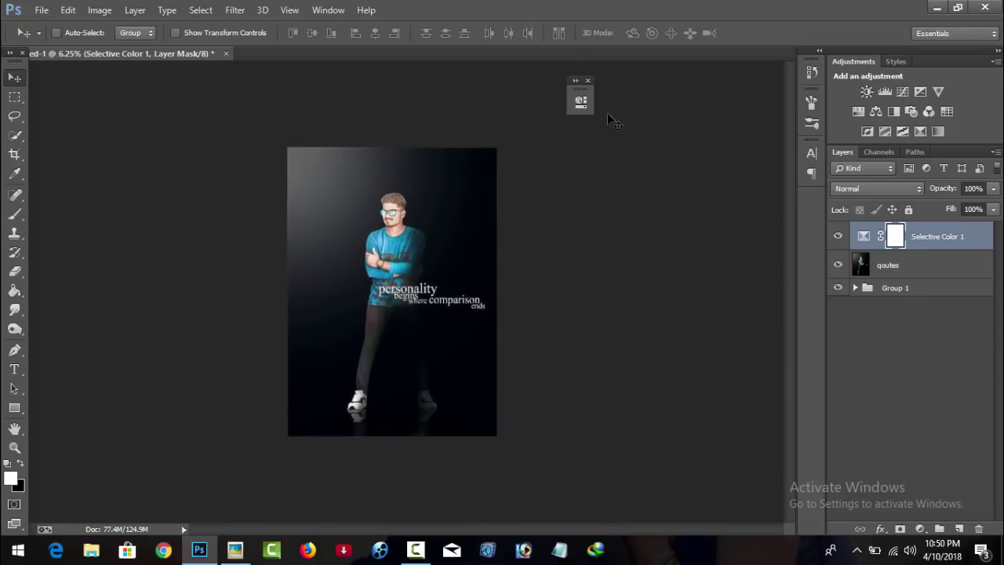
key("ctrl+plus")
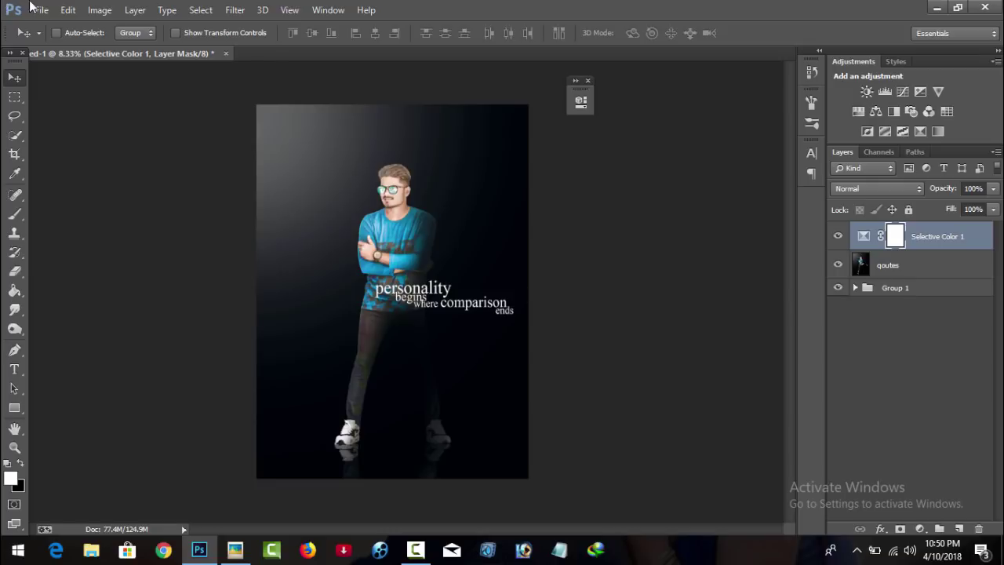
left_click(234, 10)
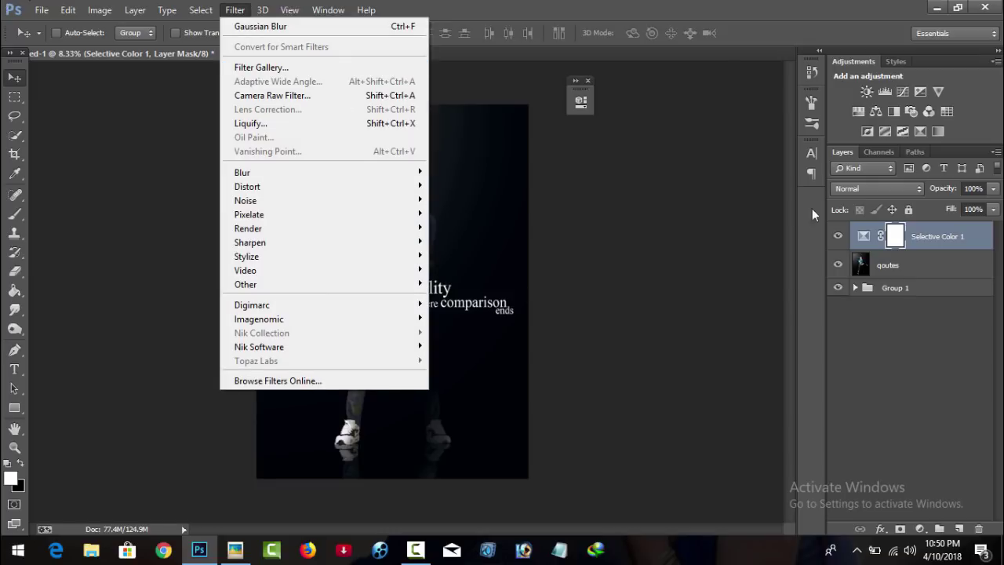
Merge Selective Color 1 into the qoutes layer and set Camera Raw Blacks to -32
right_click(922, 237)
left_click(673, 419)
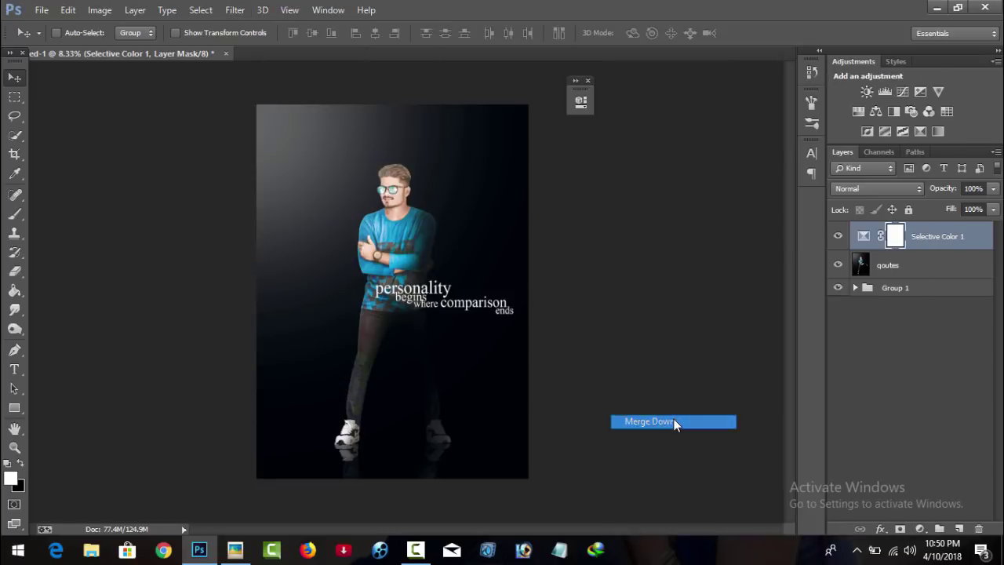
left_click(234, 9)
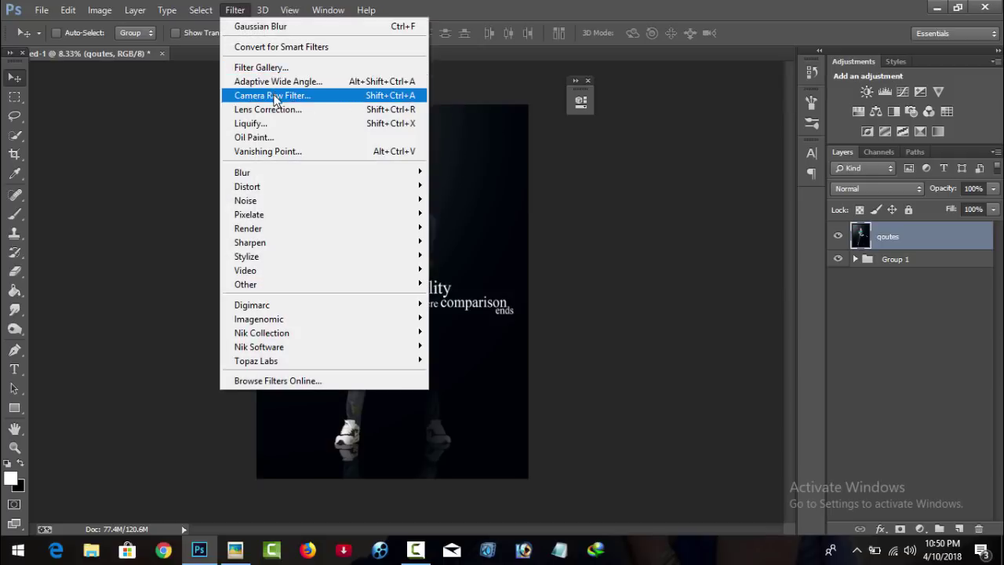
left_click(274, 96)
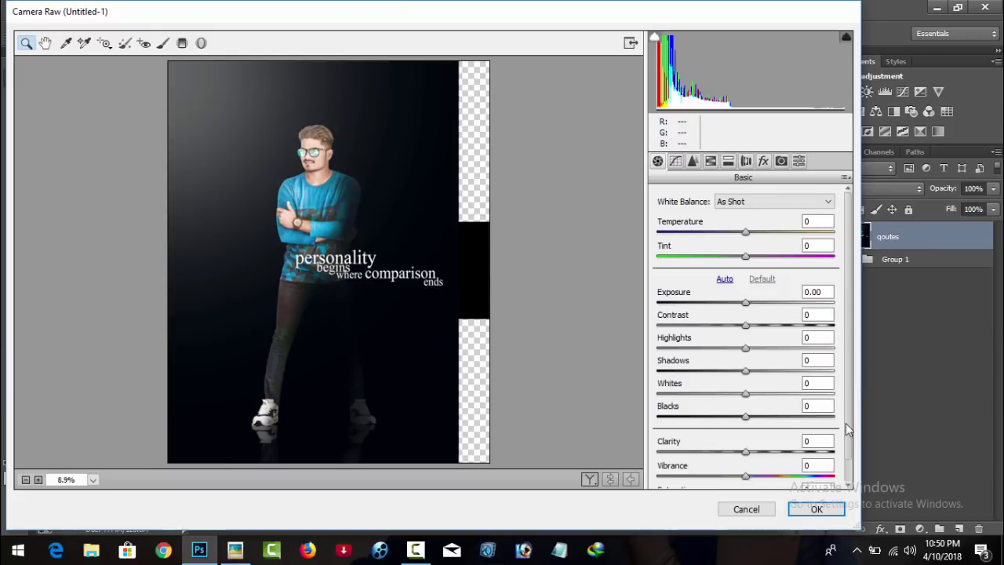
left_click_drag(745, 417, 717, 417)
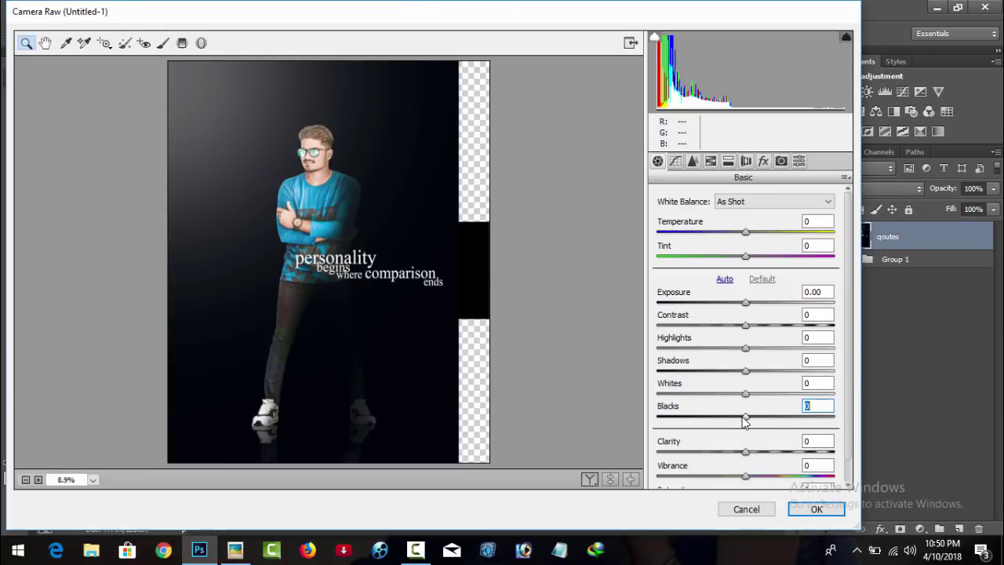